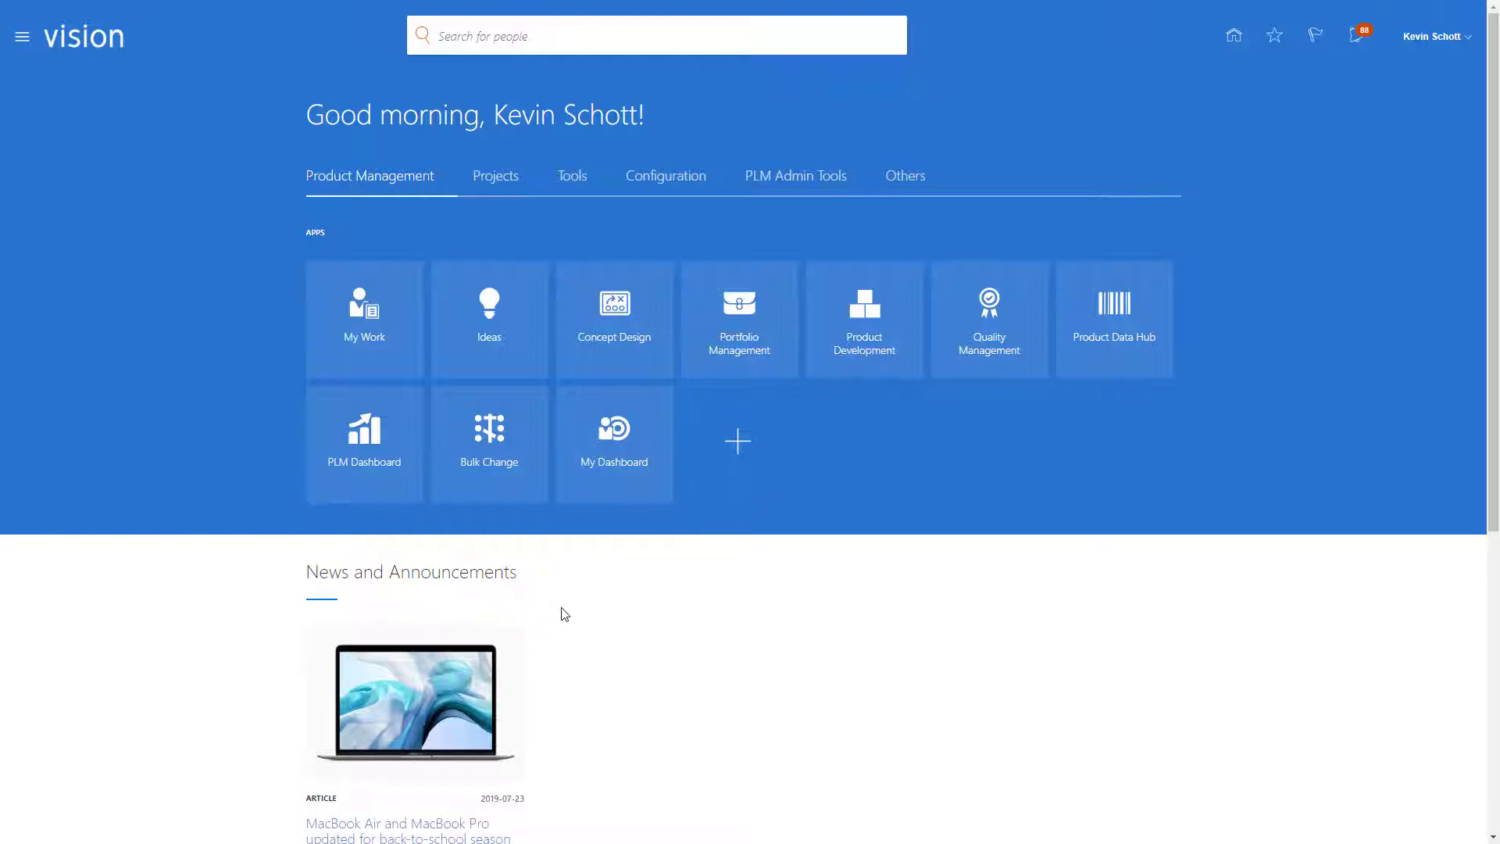
- Scroll through the home page news and analytics sections and refresh the analytics infolets content
scroll(580, 629, down, 1)
scroll(580, 630, down, 2)
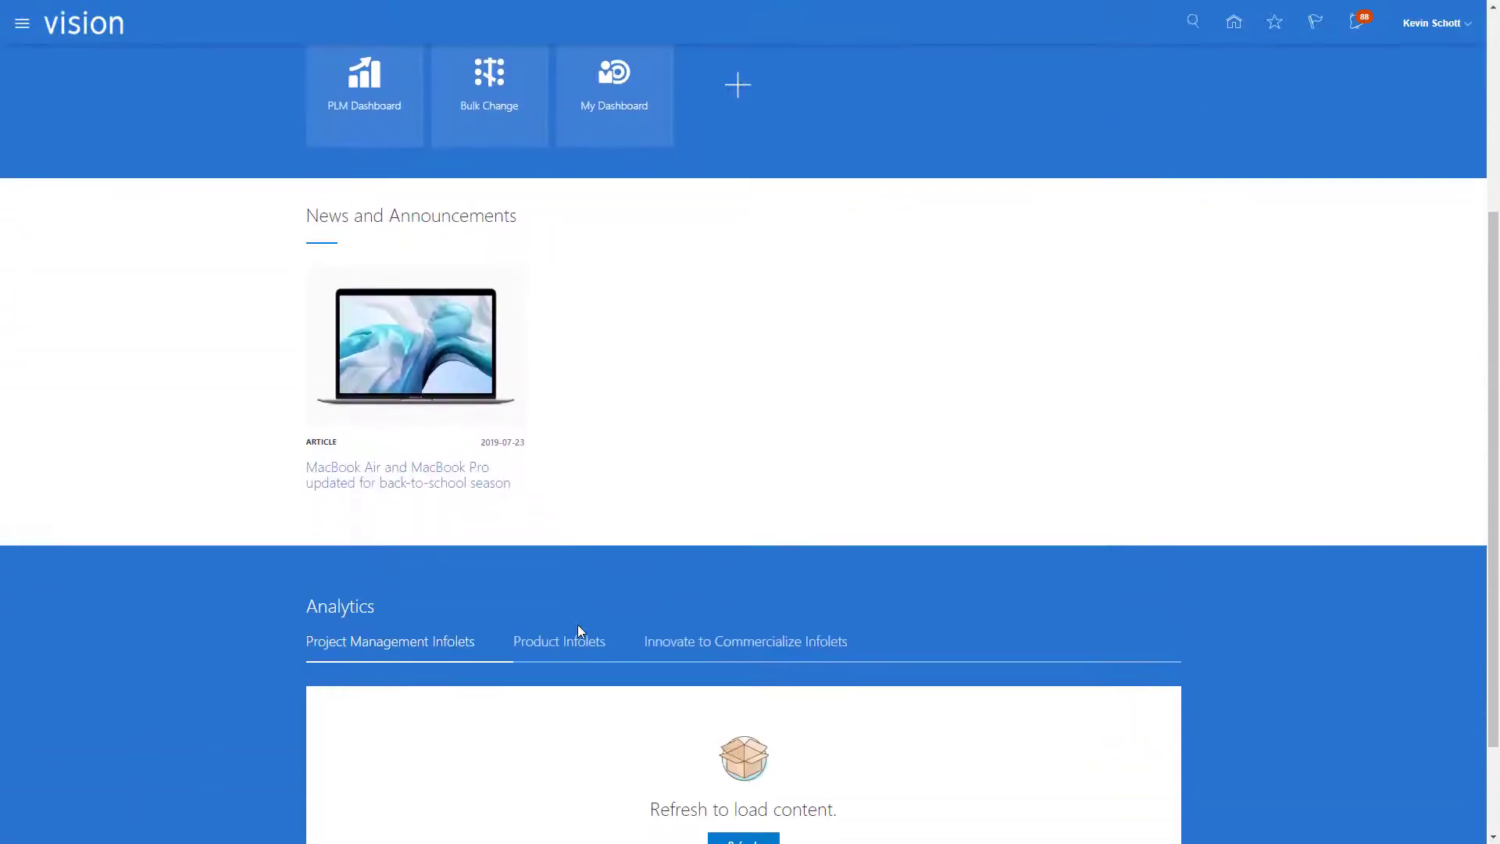
scroll(580, 630, down, 1)
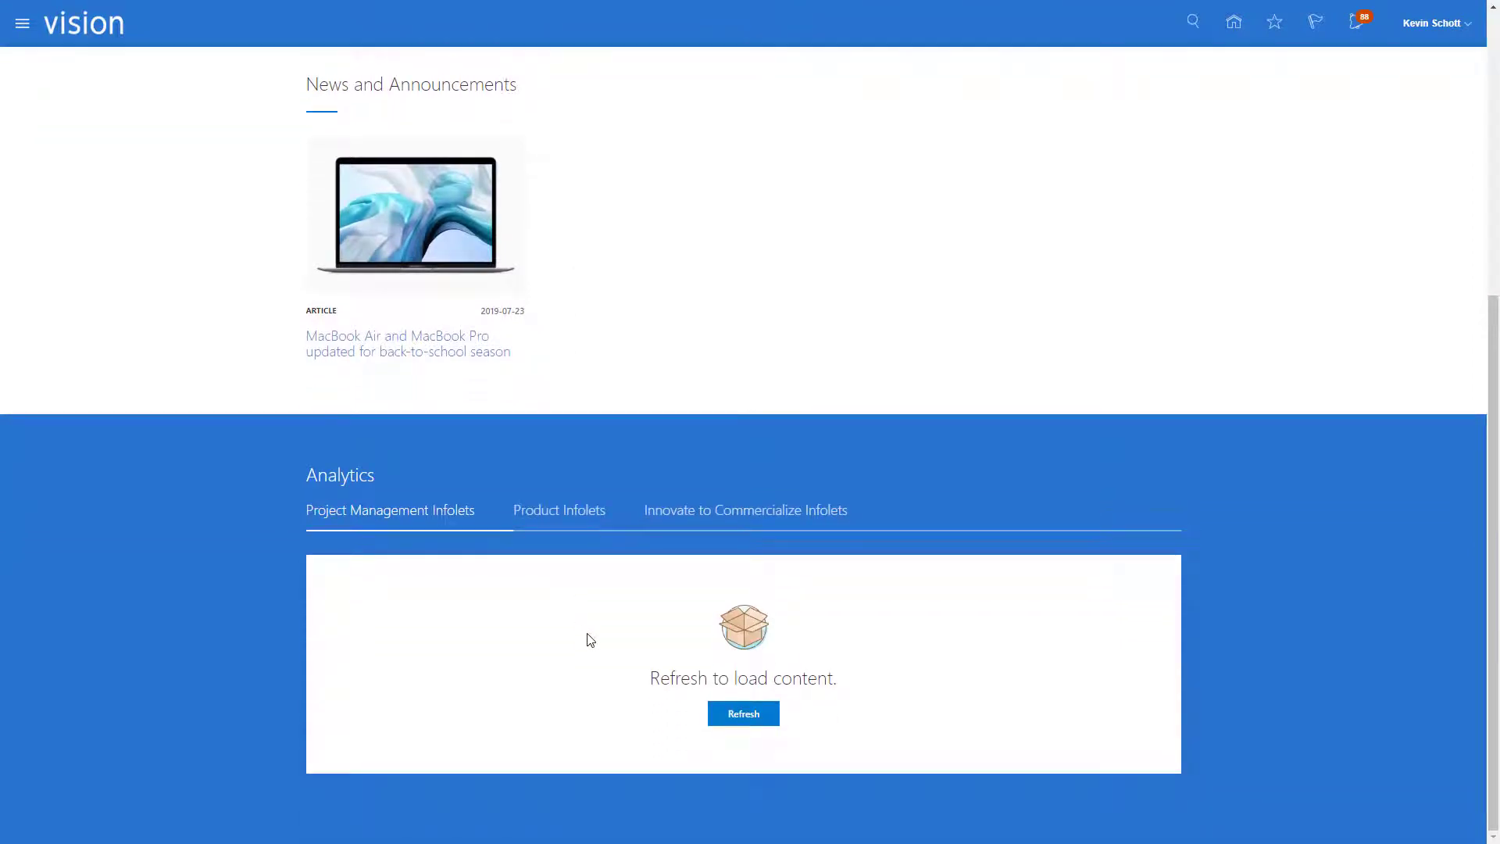
click(742, 715)
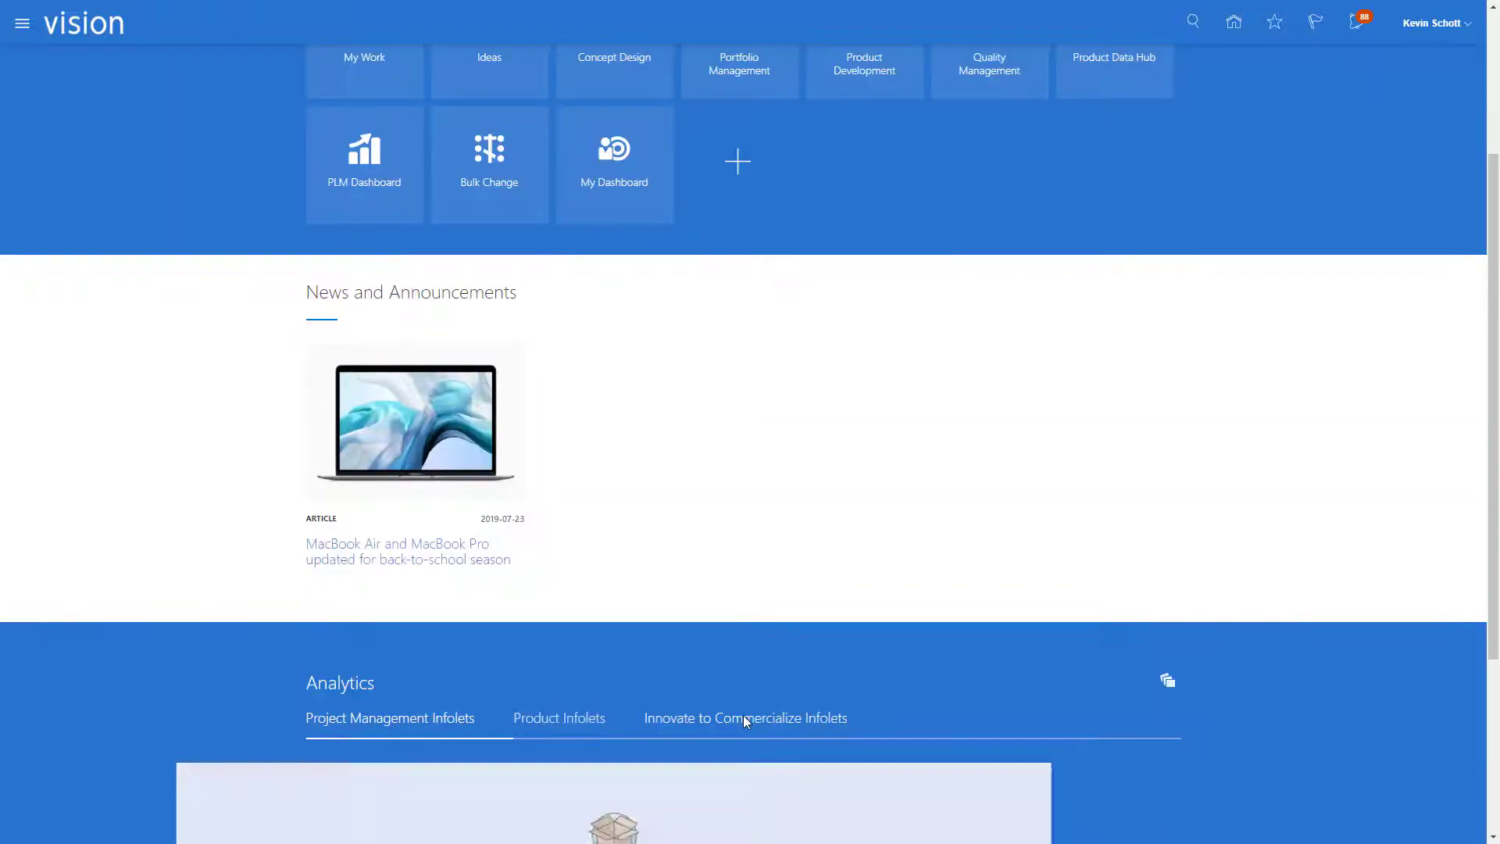
scroll(742, 722, down, 2)
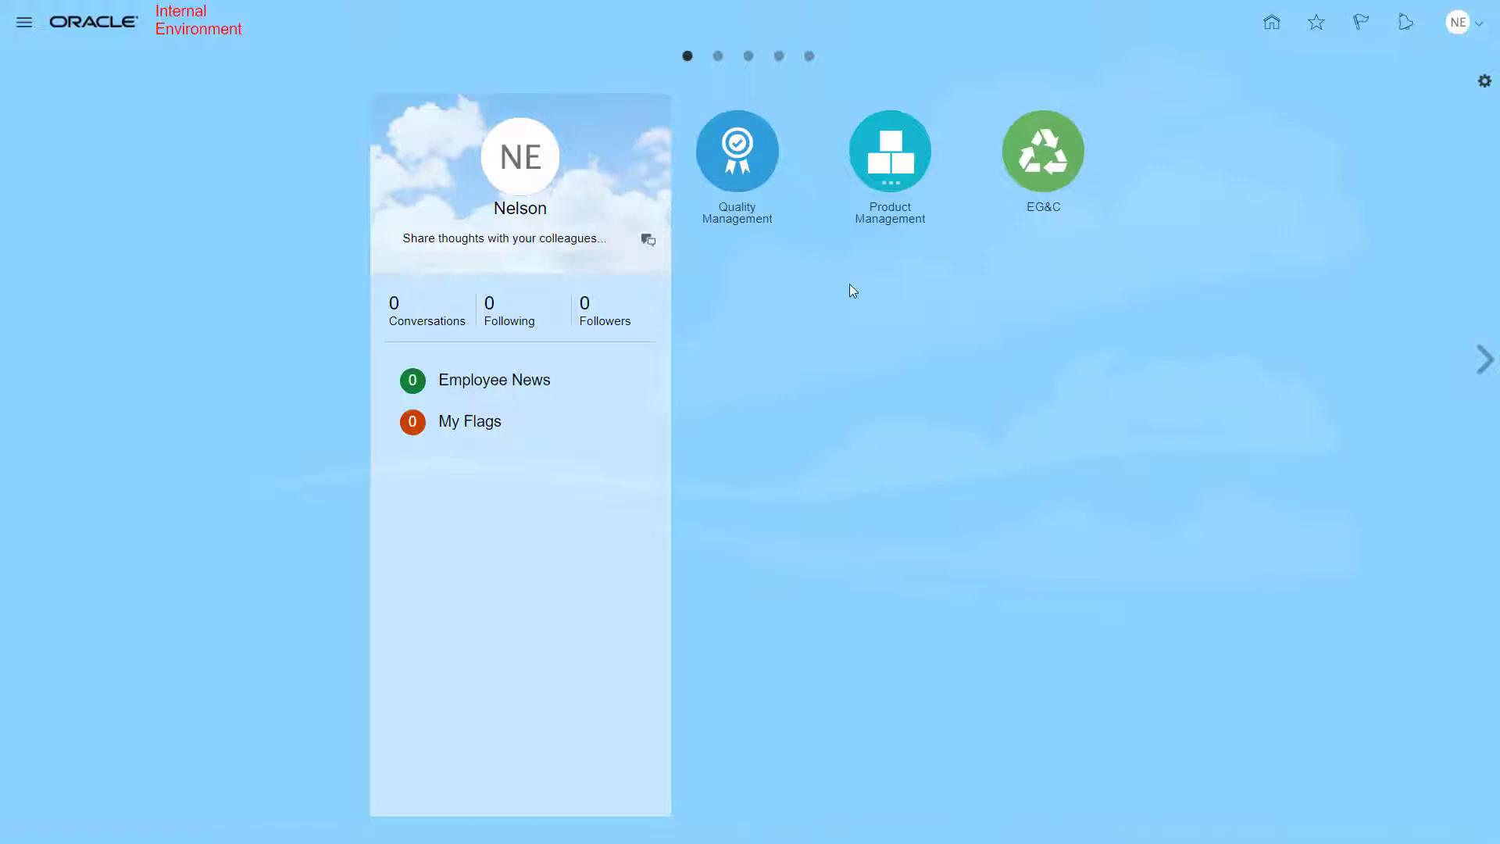
- Open Product Development from the Product Management group and load the GoSaaS Pen item from the Demo favorites
click(885, 160)
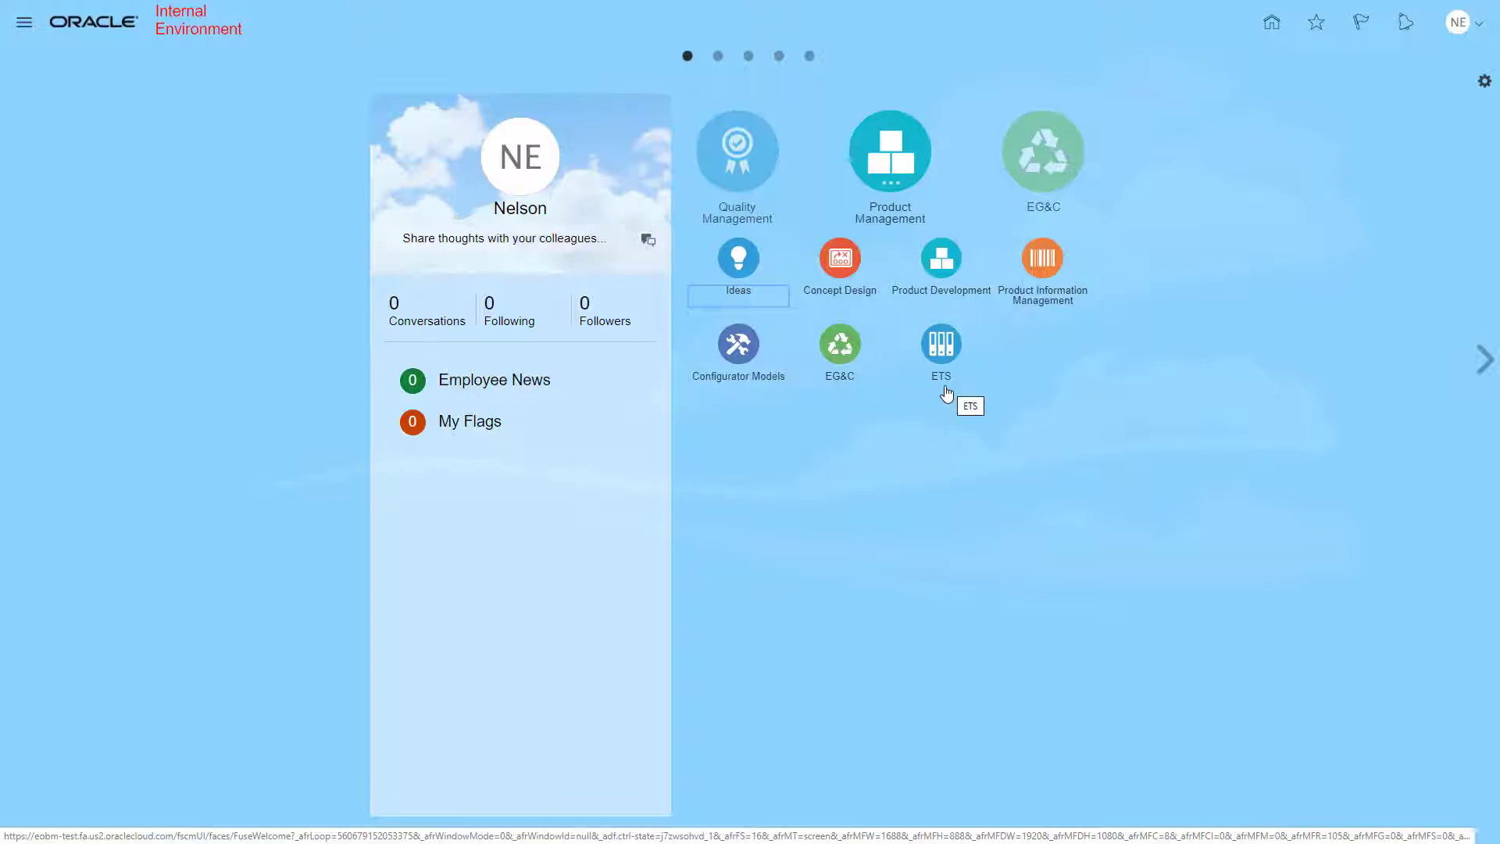
click(943, 264)
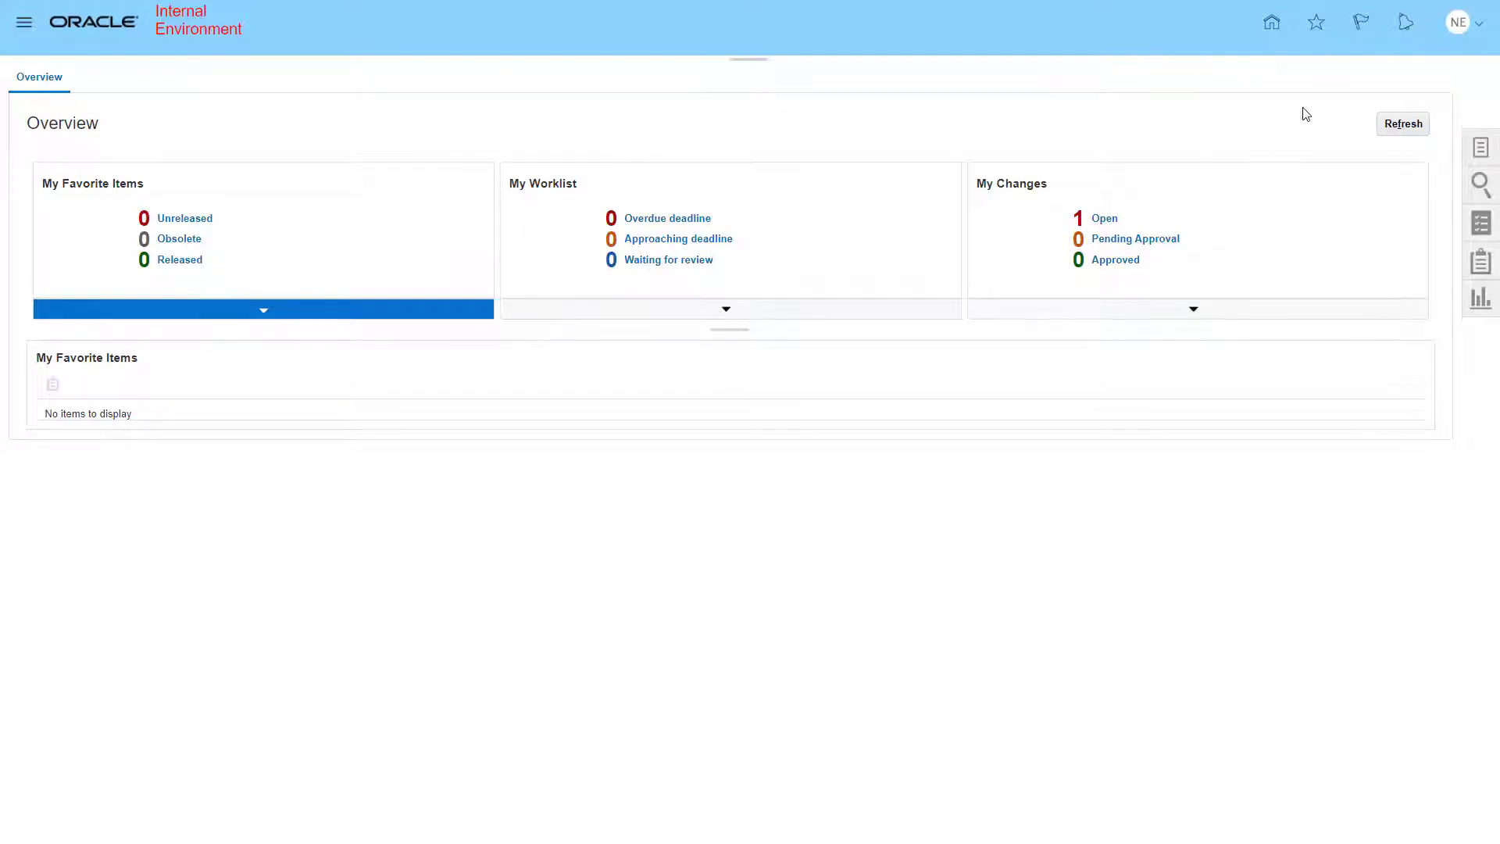
click(1318, 29)
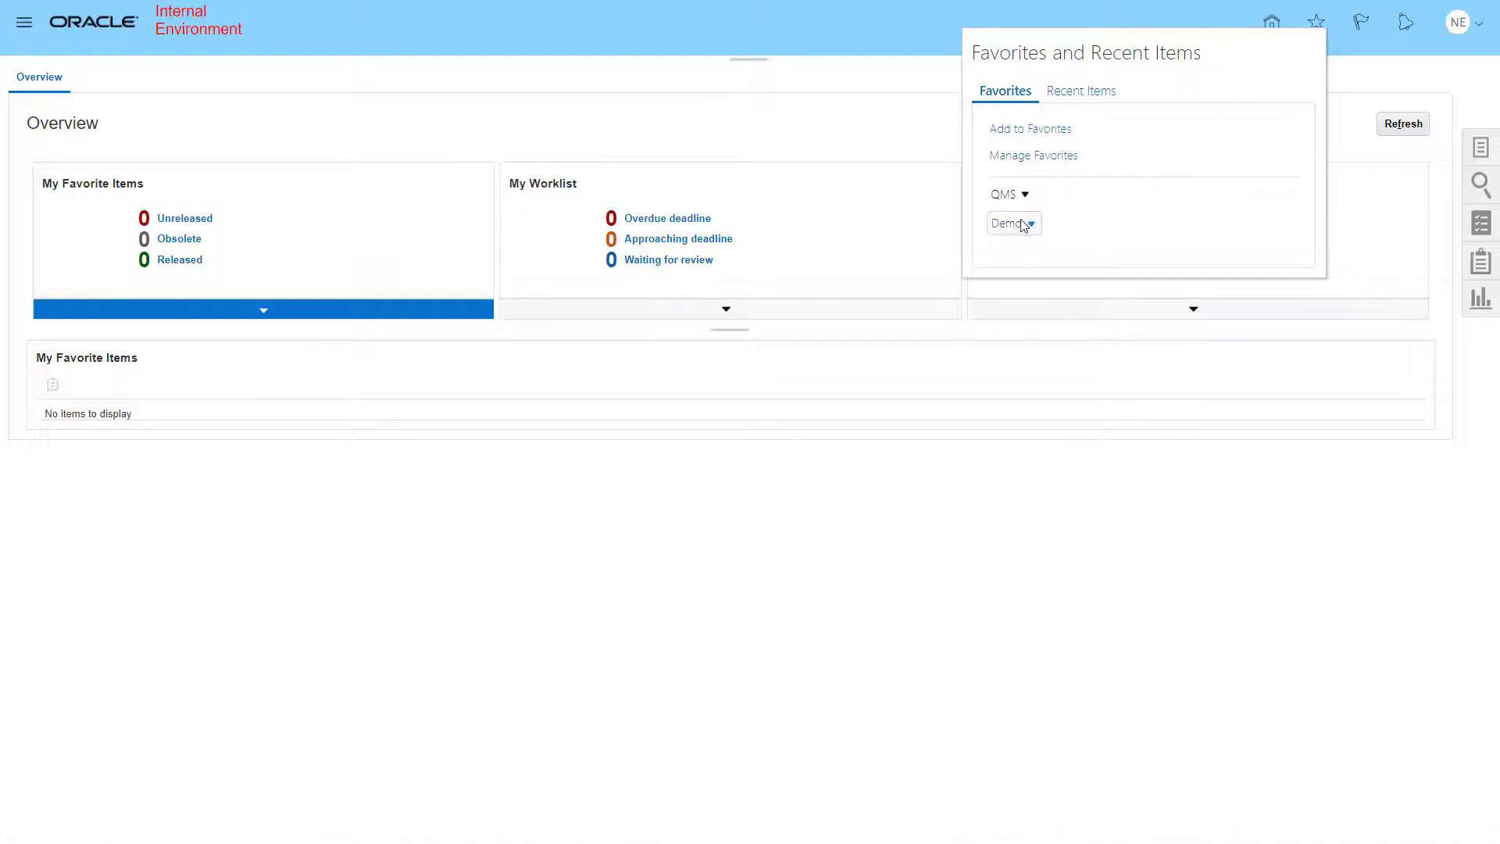
click(1022, 224)
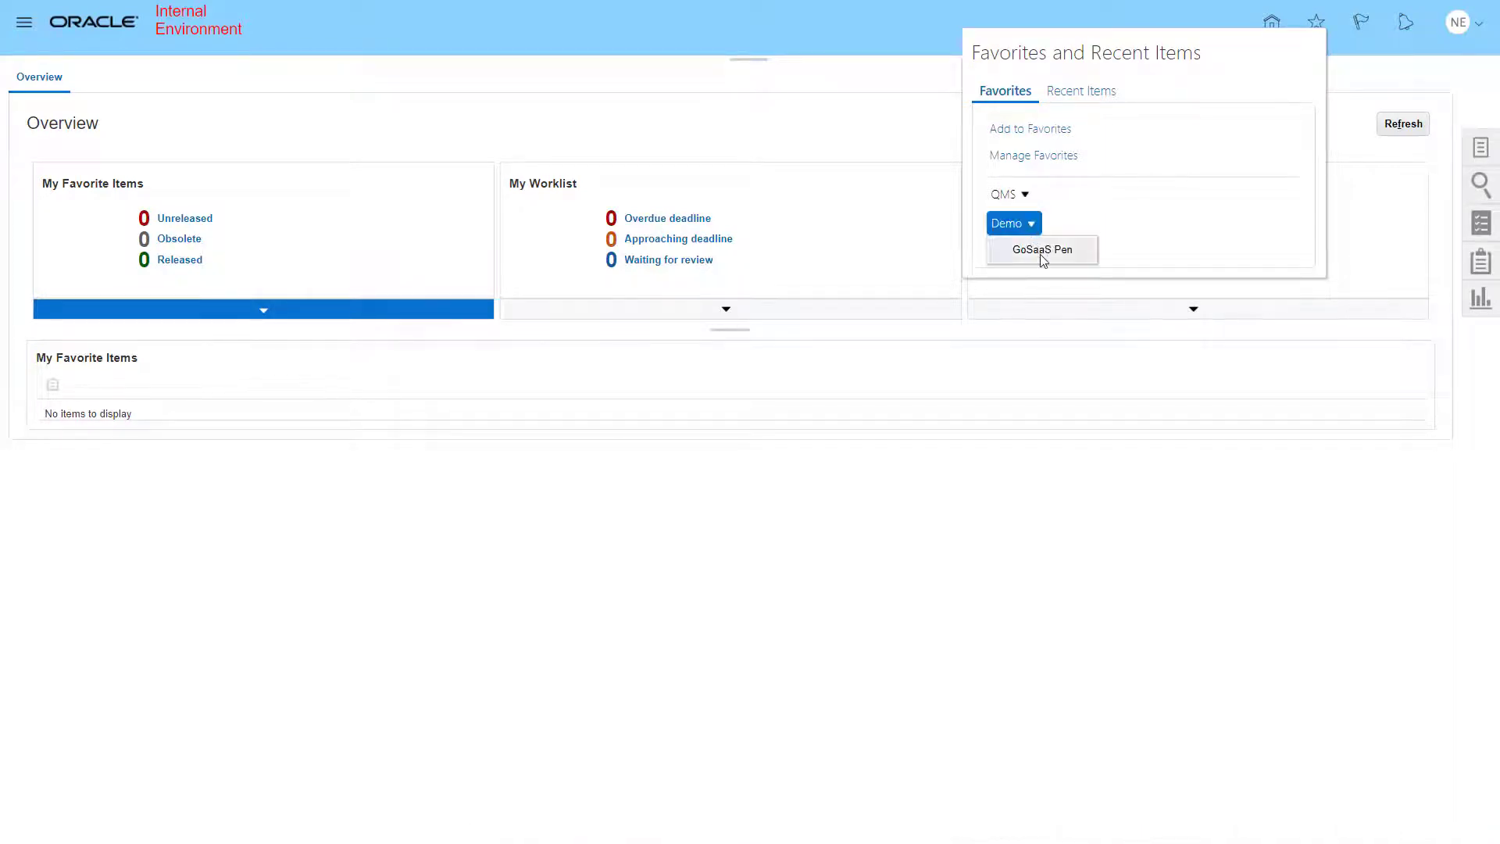
click(1039, 250)
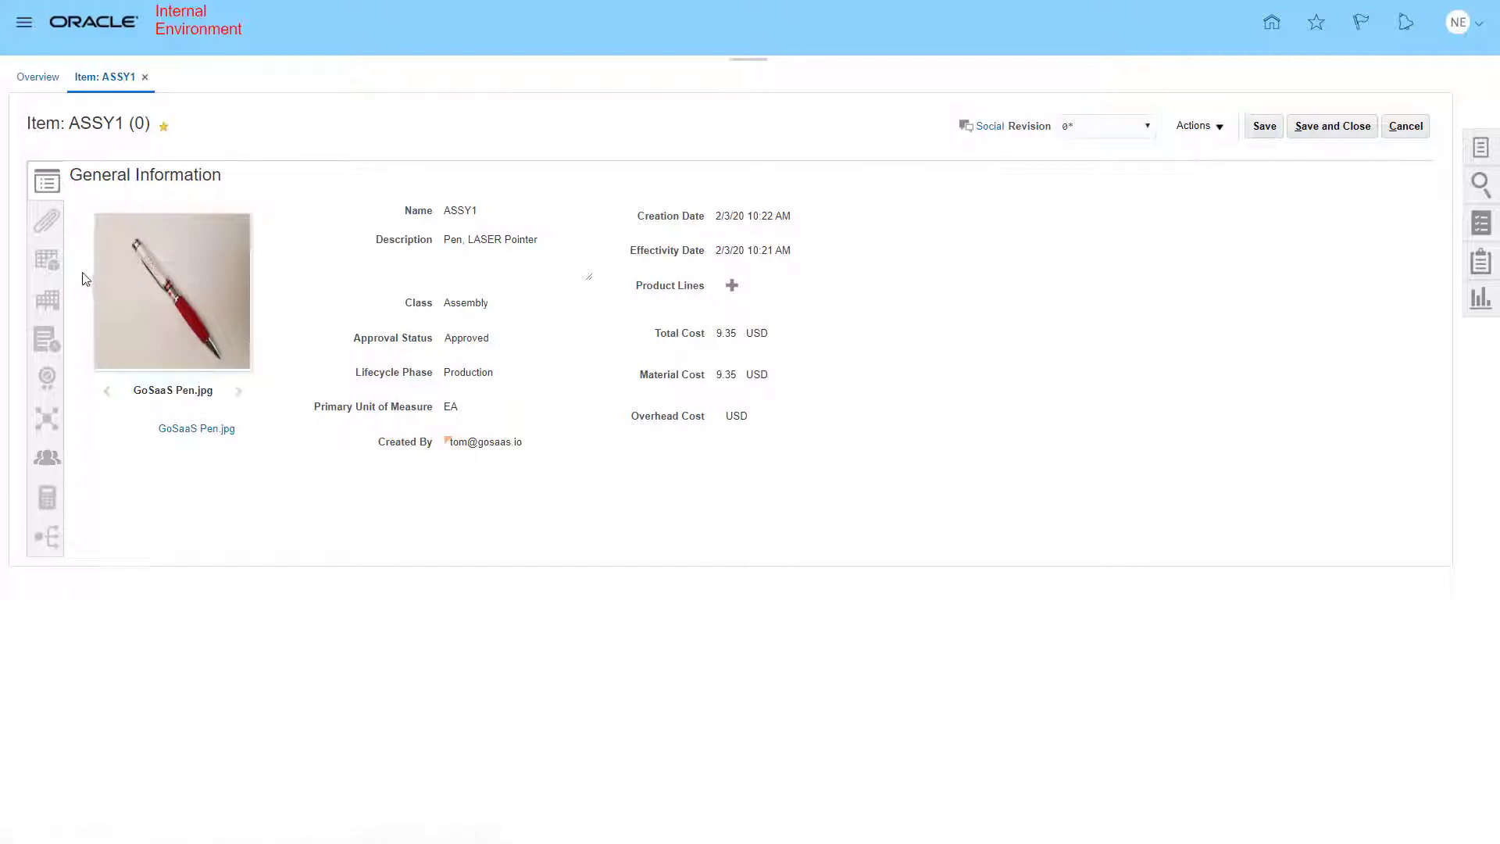
- Review the item's attachments and its structure, scrolling across to the cost columns and back
click(48, 226)
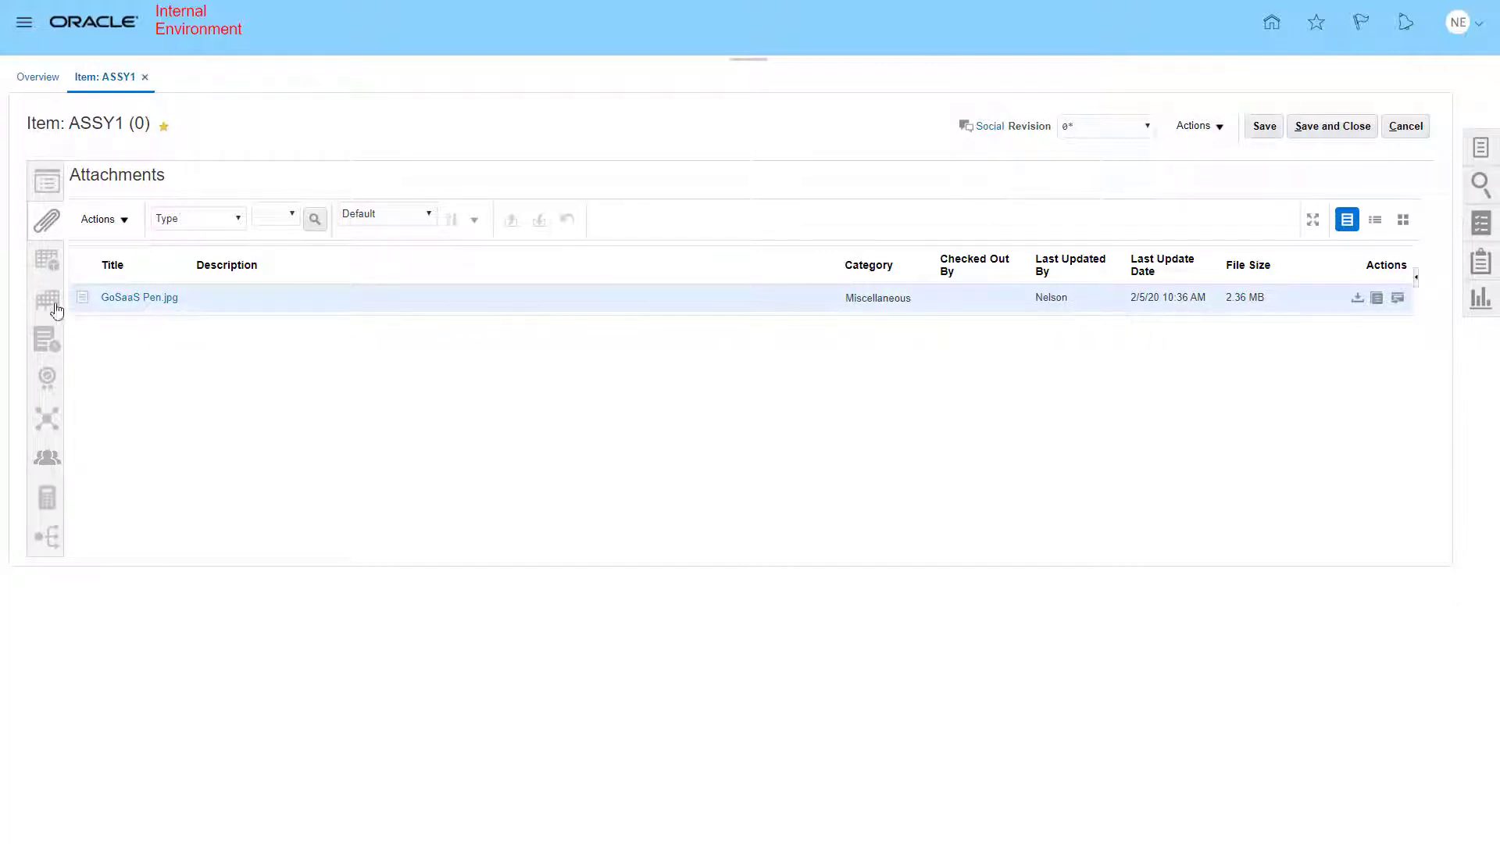
click(46, 261)
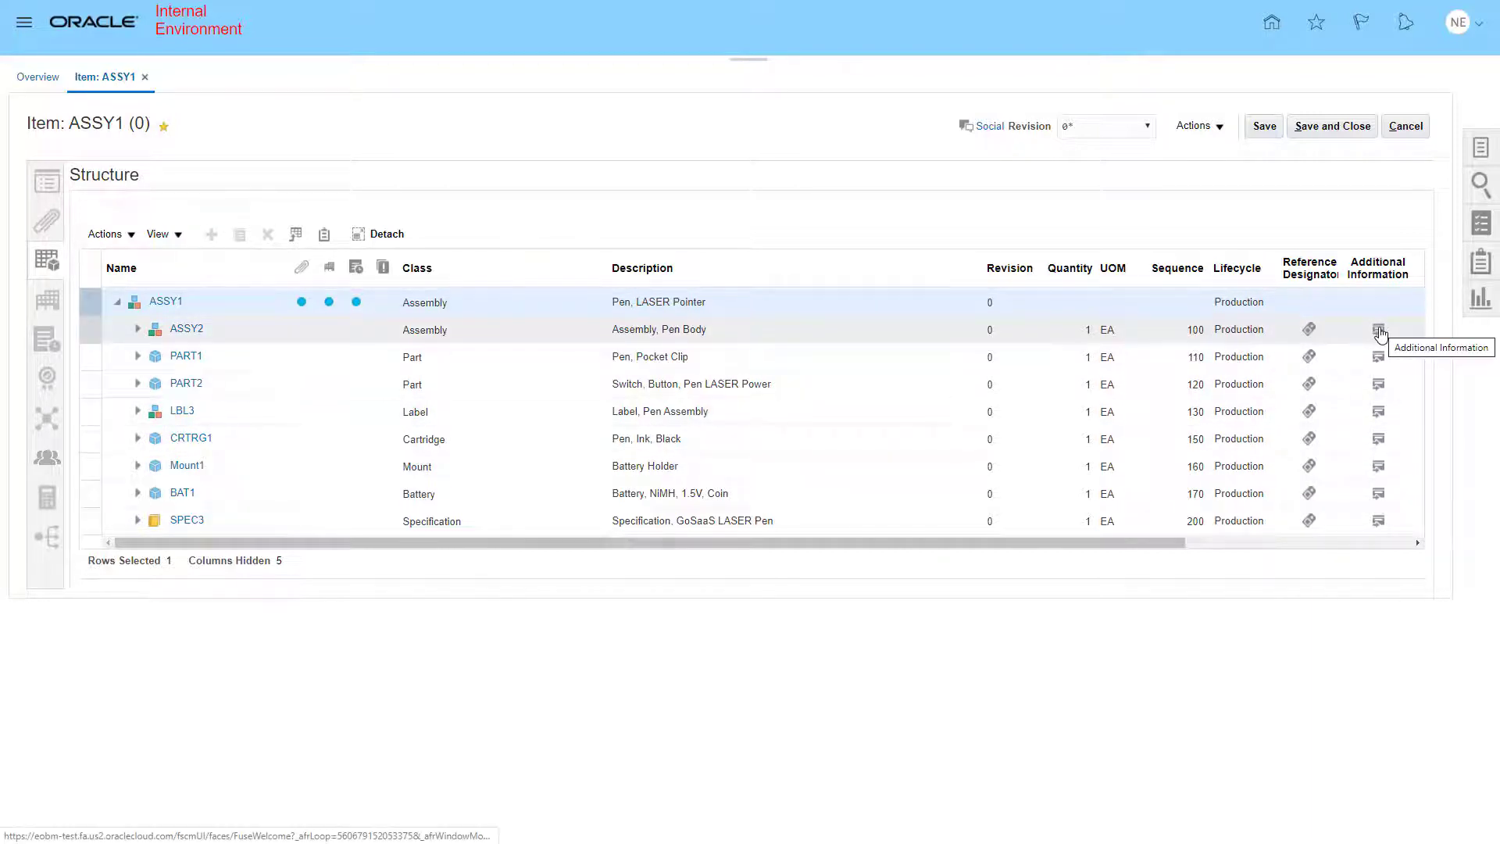
drag(1172, 542, 1412, 547)
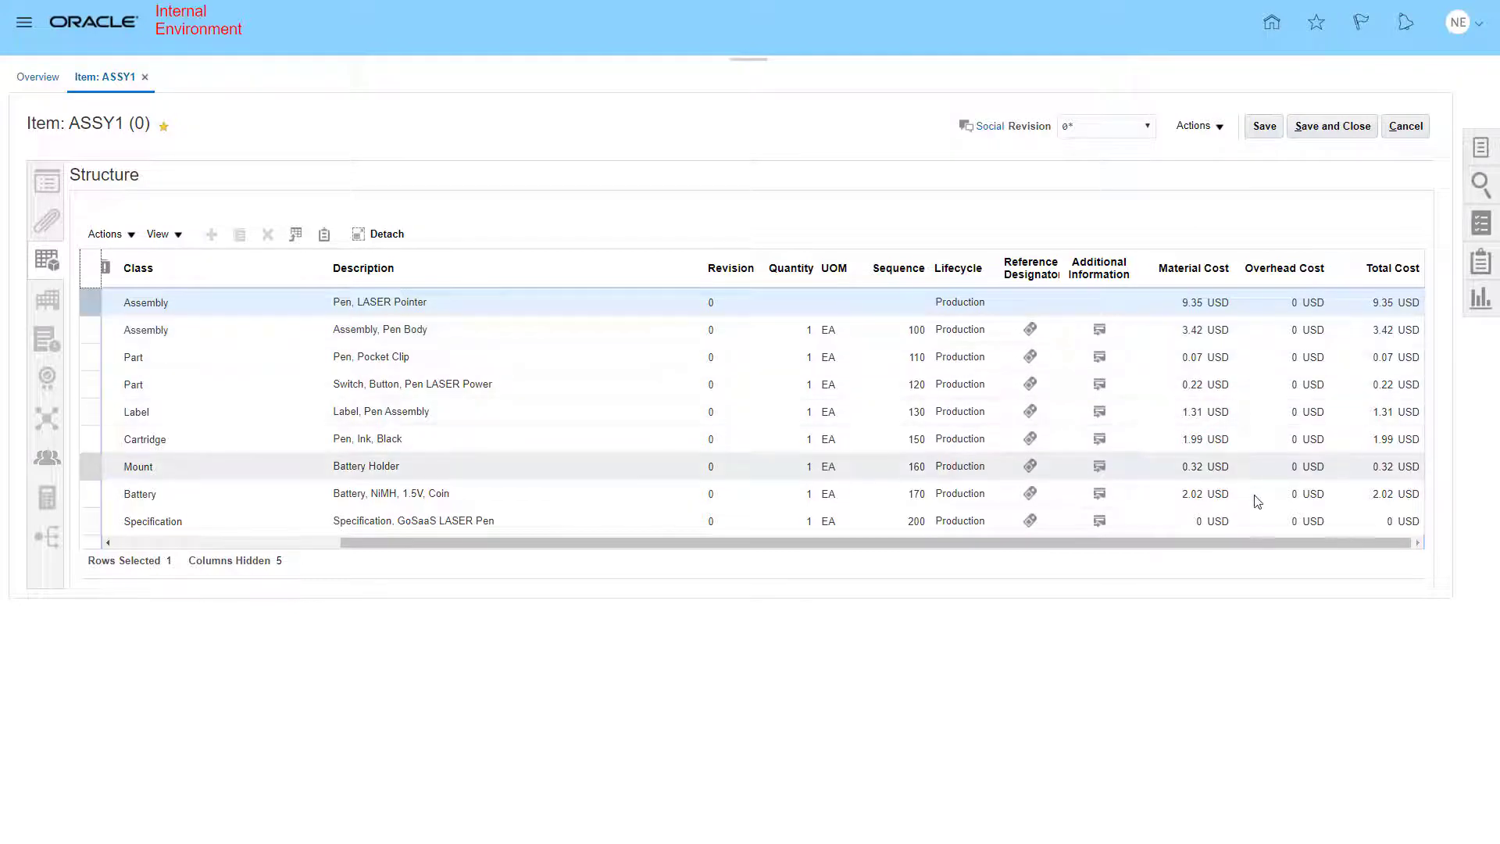
drag(1245, 549, 971, 542)
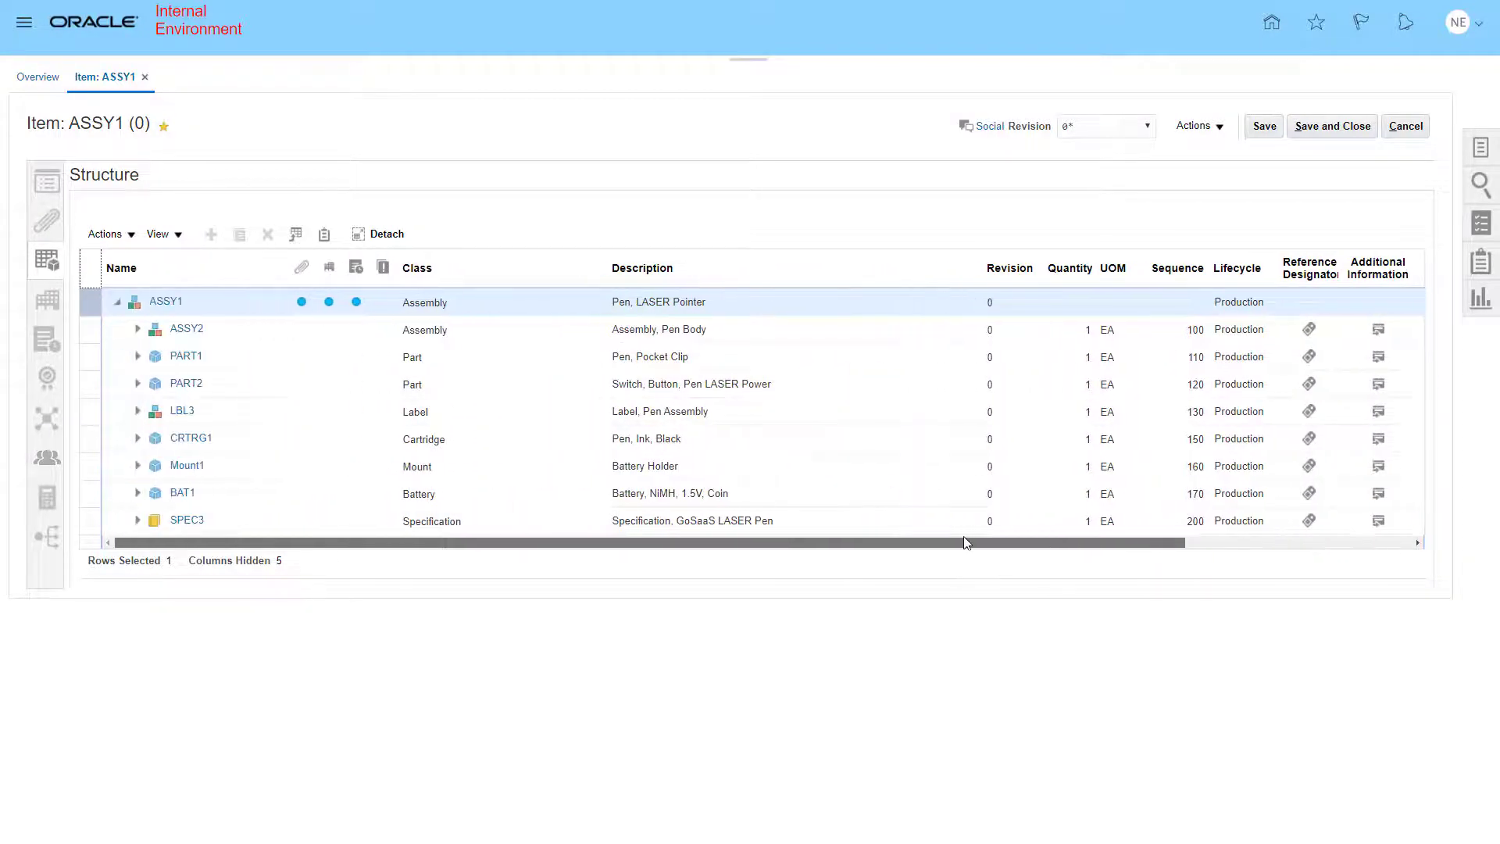
- Expand the ASSY2 and ASSY3 subassemblies in the structure and select the ASSY3 row
click(138, 333)
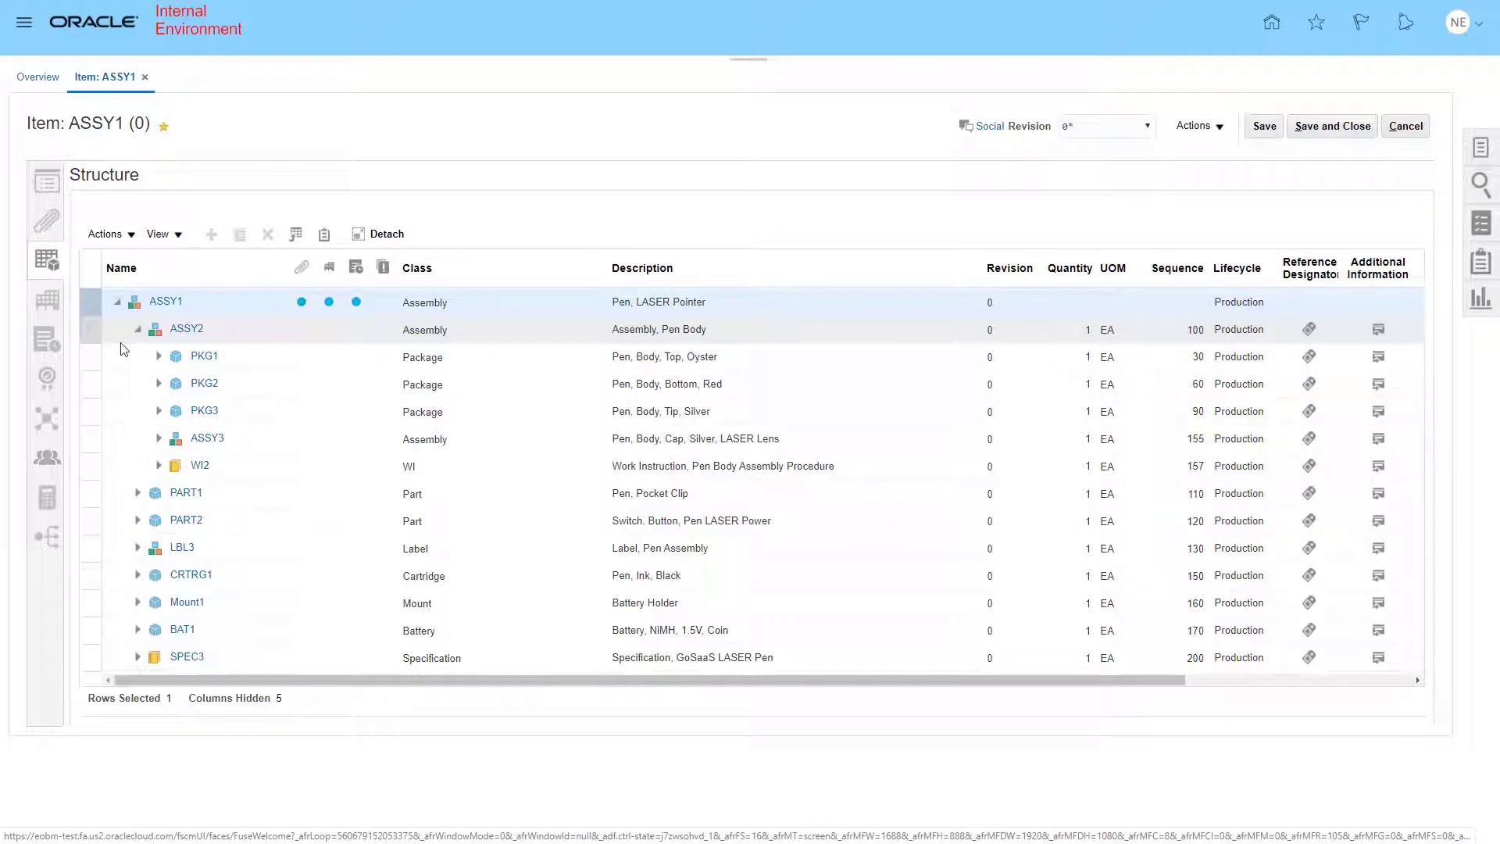
click(160, 441)
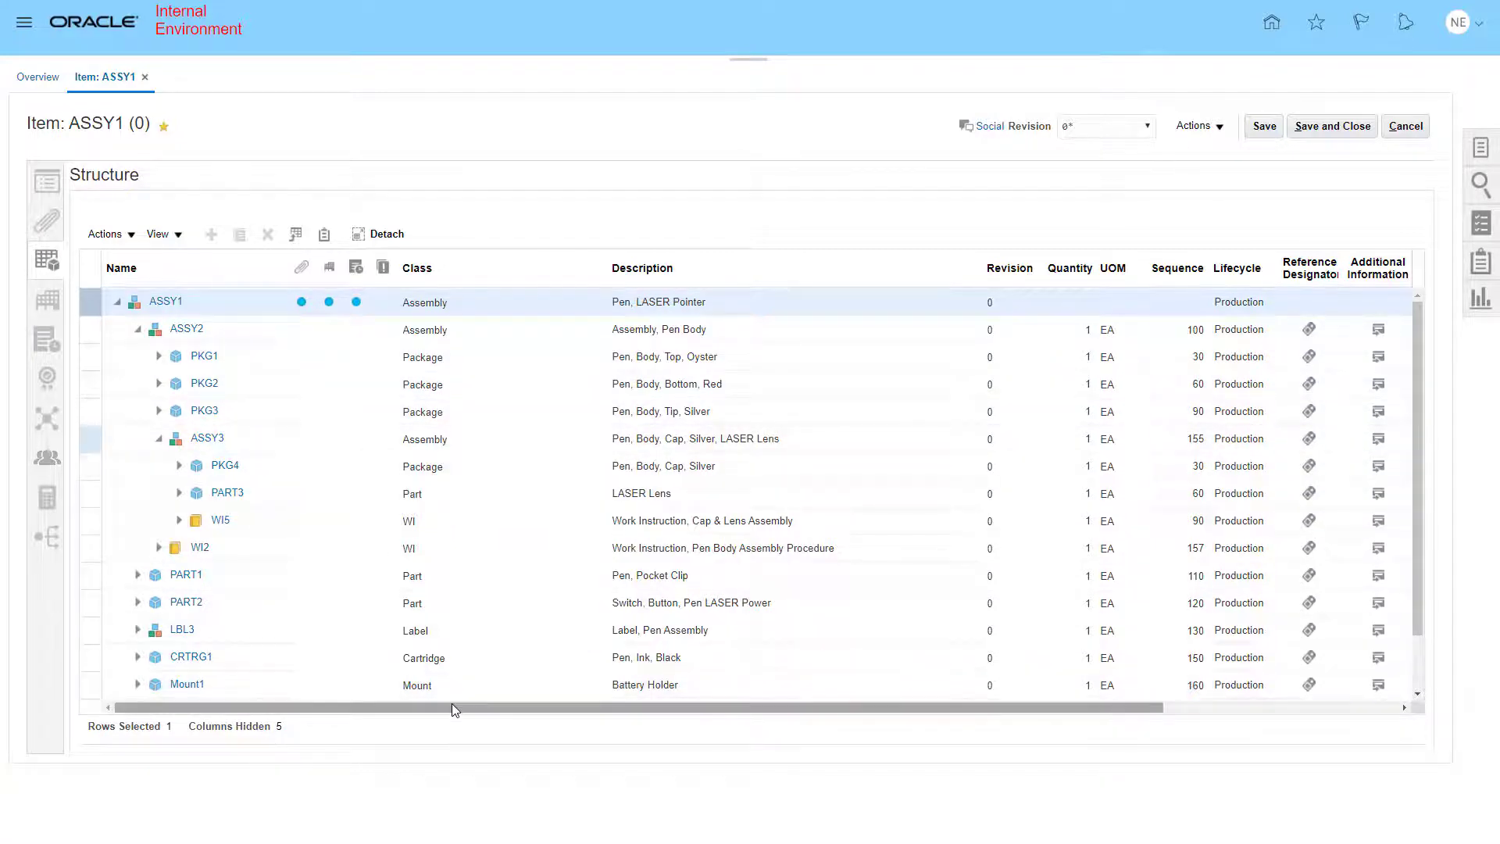
click(90, 441)
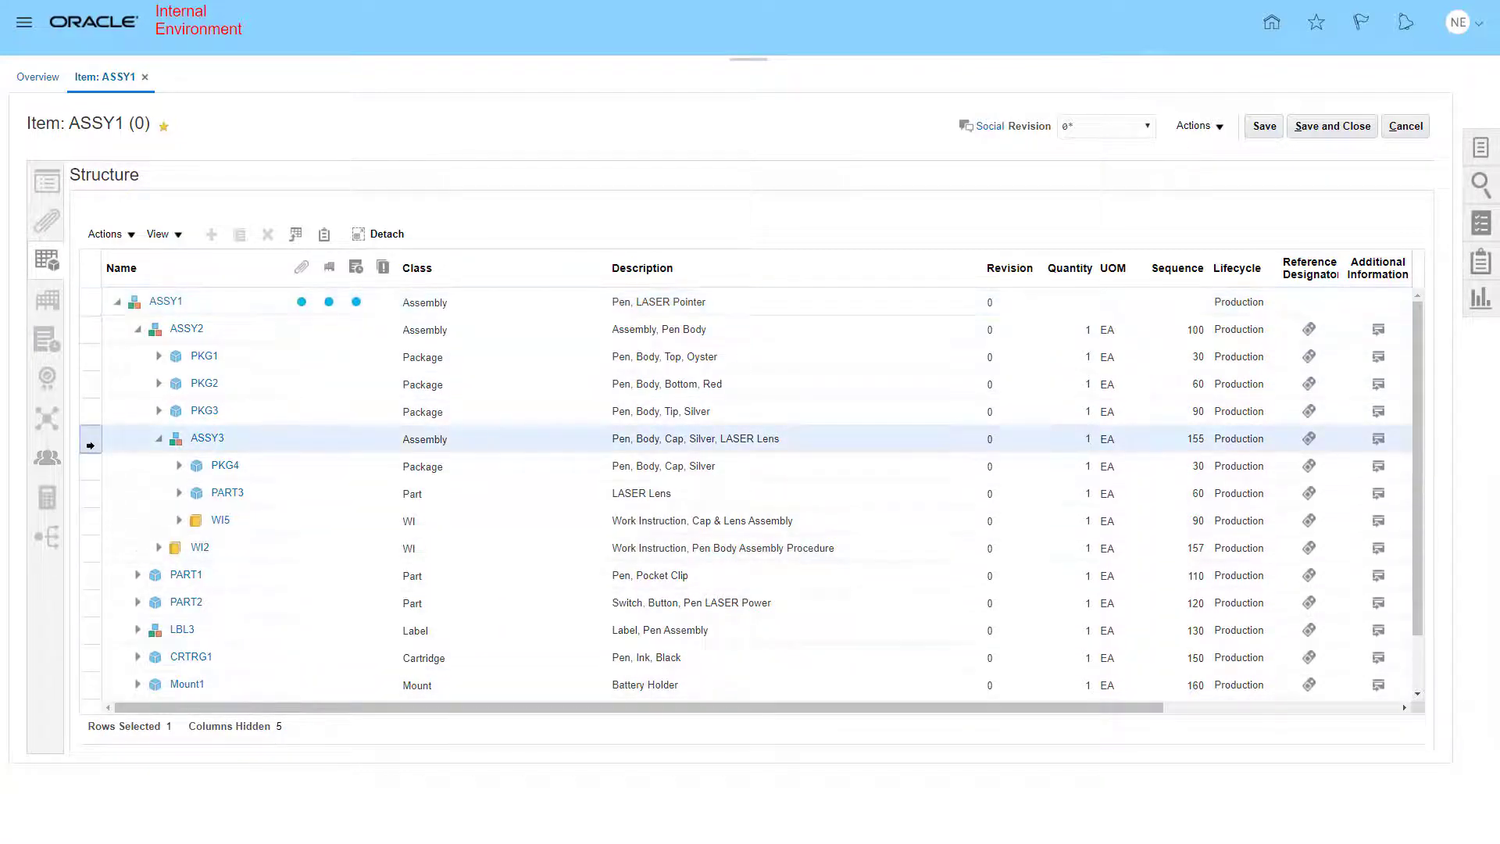
- Refresh the item's cost rollup from the structure view
drag(298, 705, 617, 732)
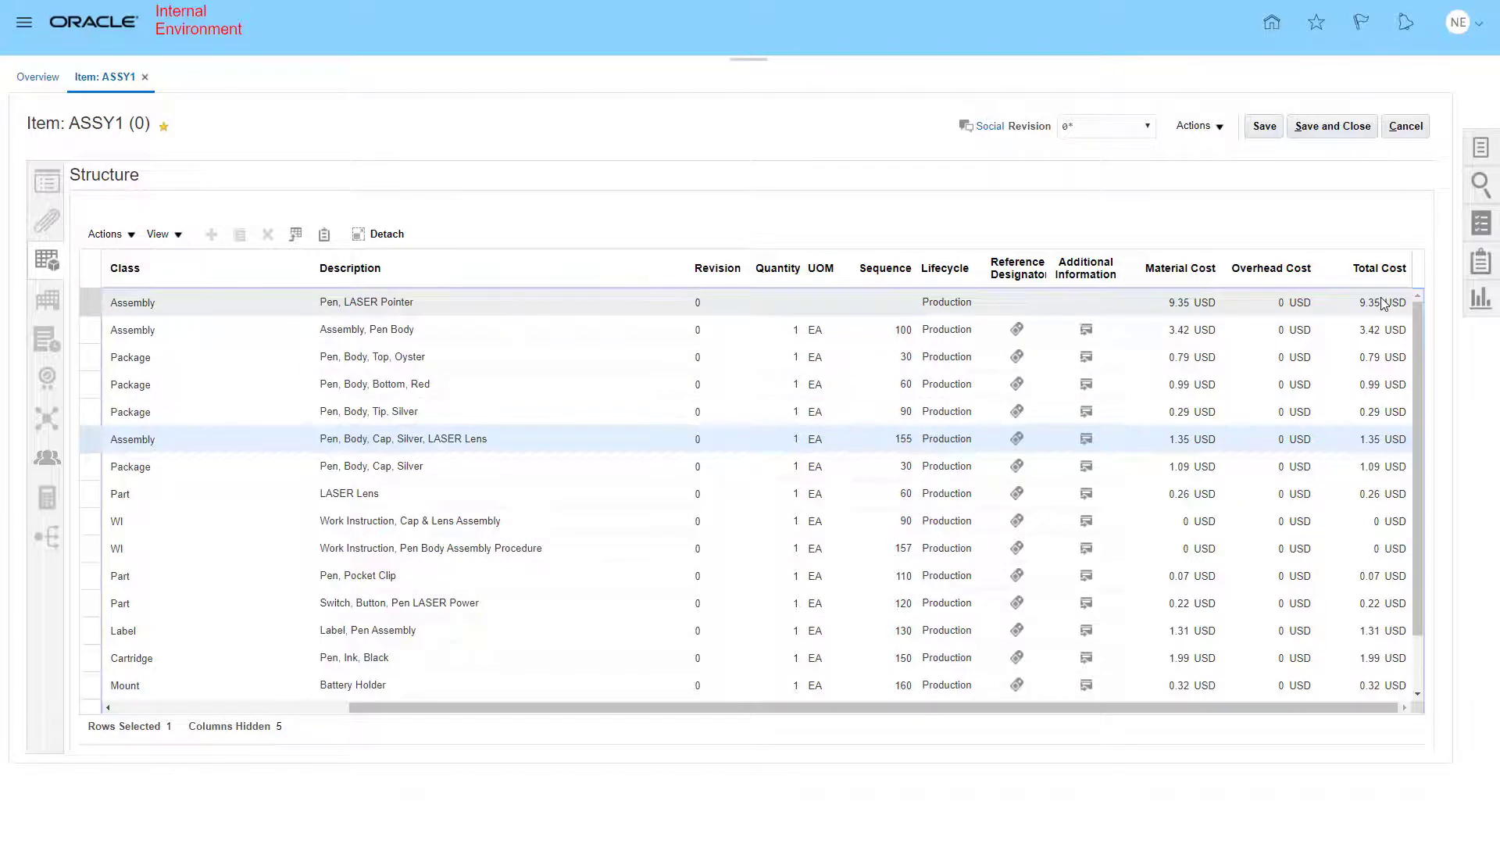
click(1220, 128)
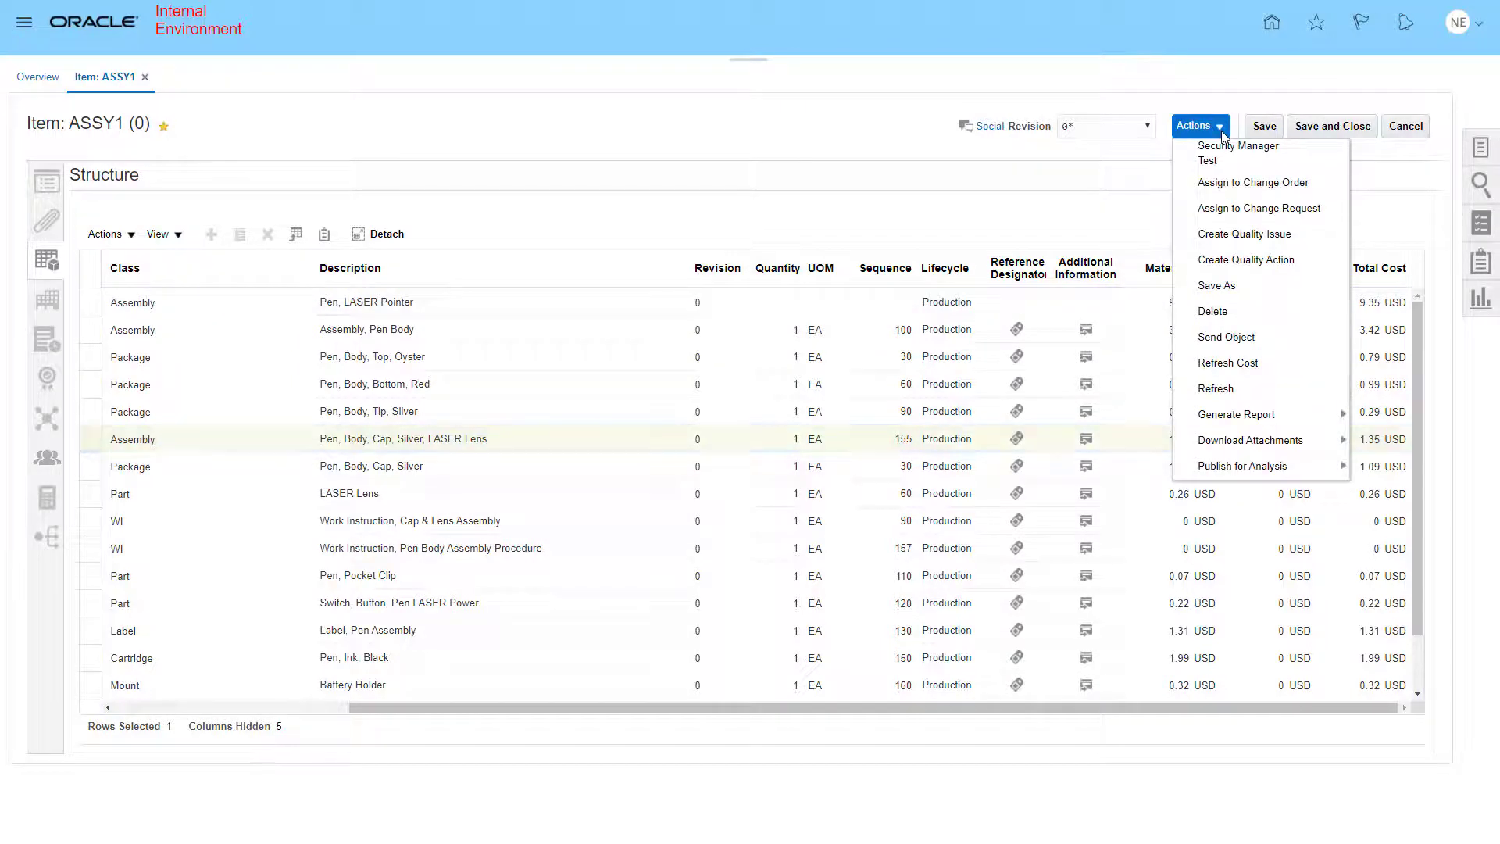
click(1225, 364)
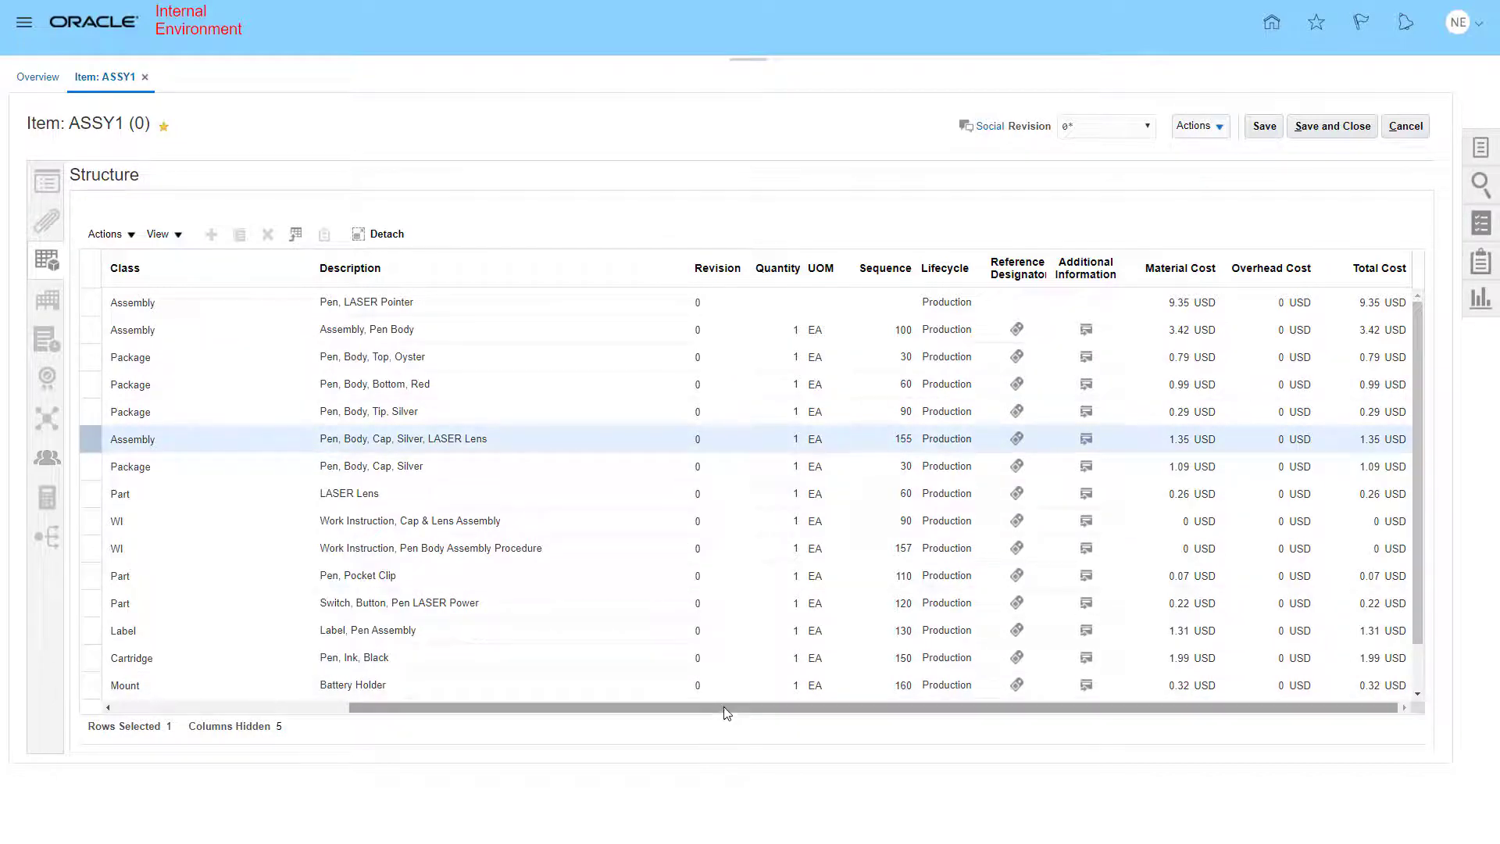
drag(723, 711, 403, 712)
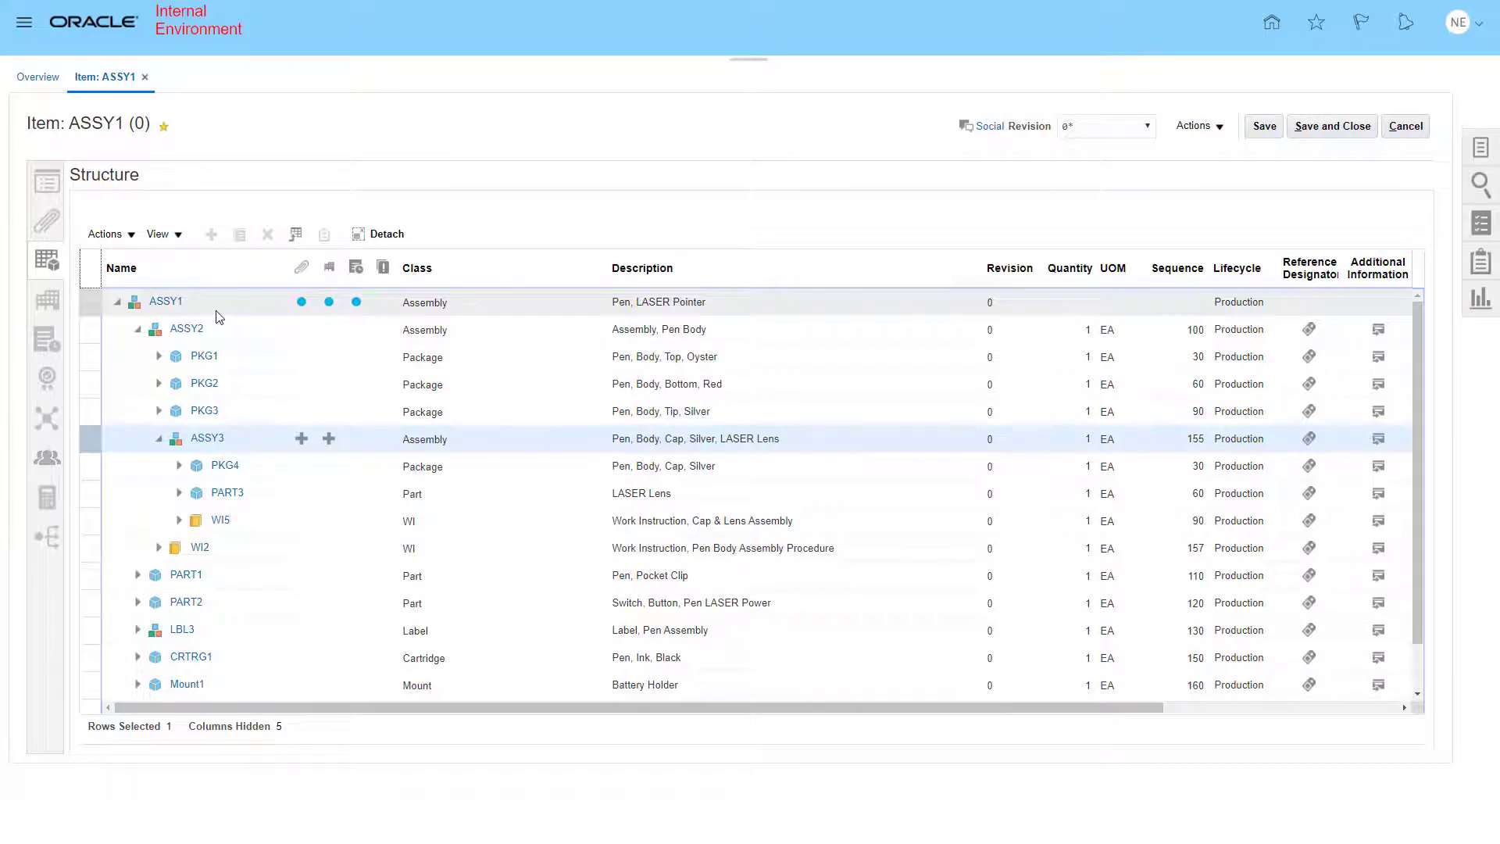
- Examine the item's AML, opening the Halo manufacturer and the P12345 manufacturer part records
click(47, 301)
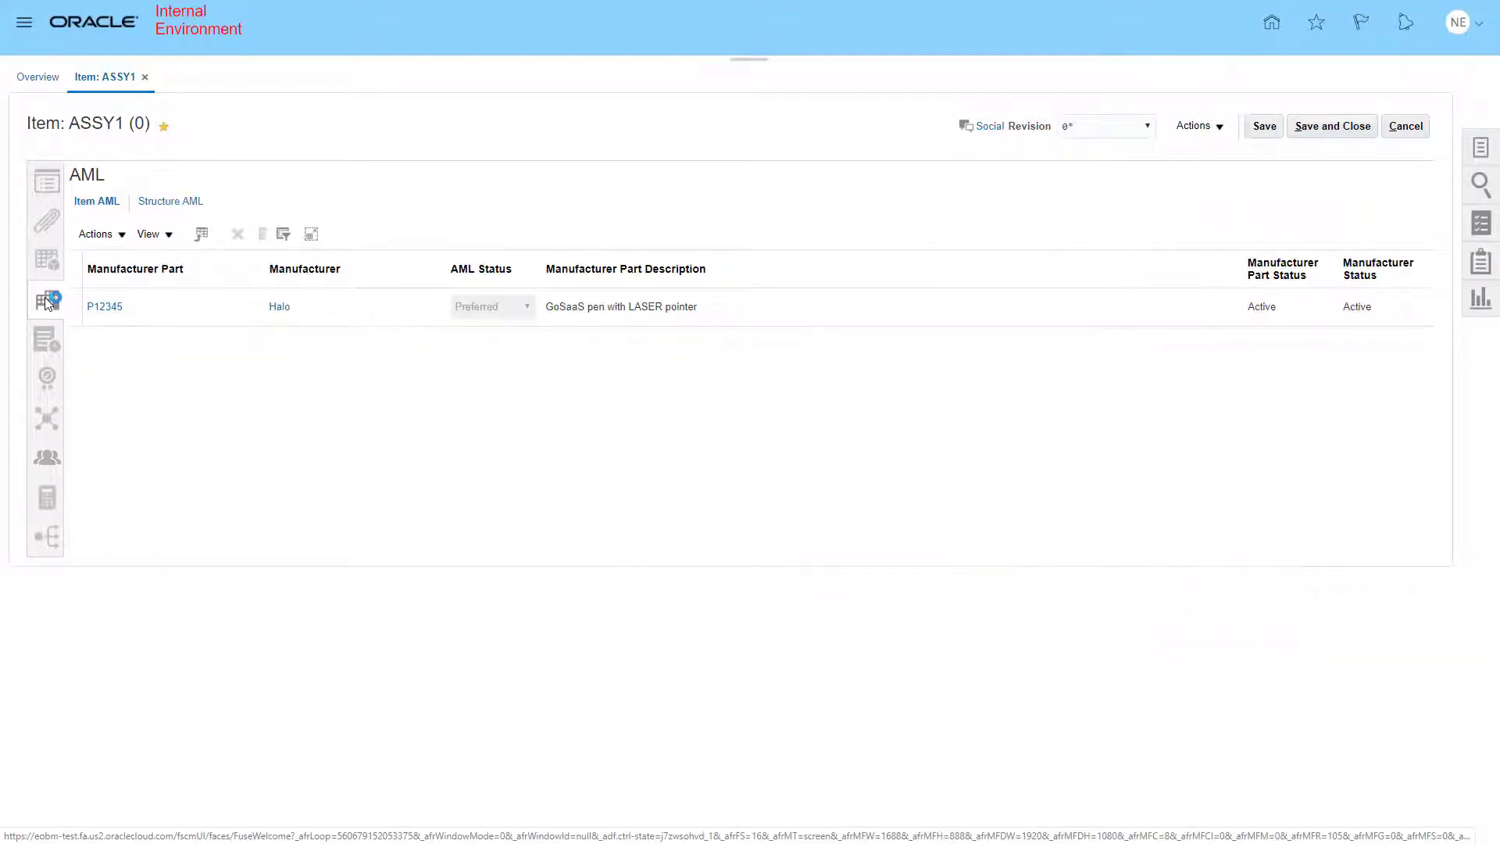
click(280, 311)
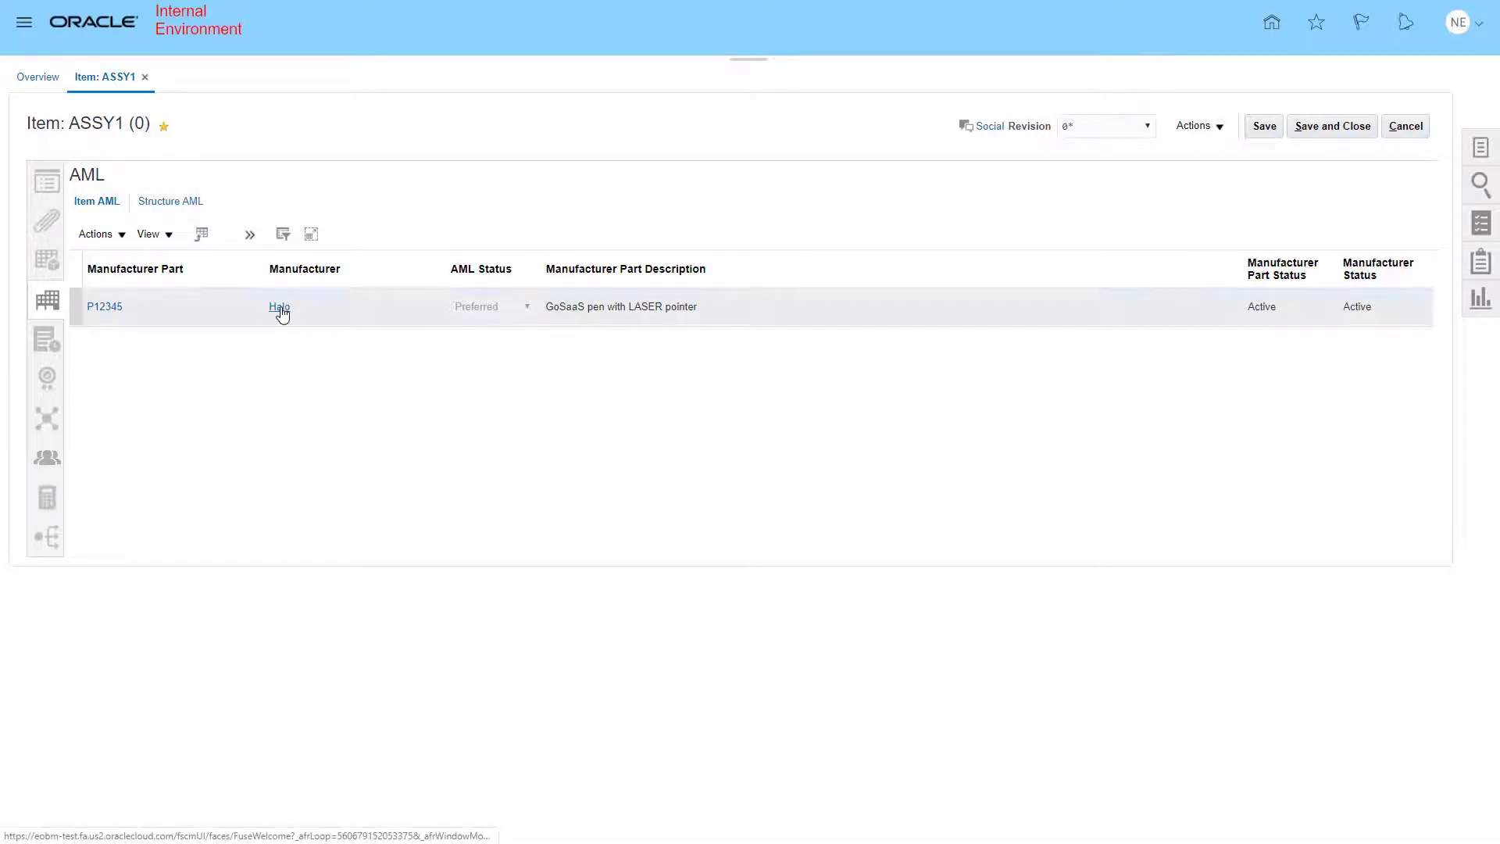
click(280, 308)
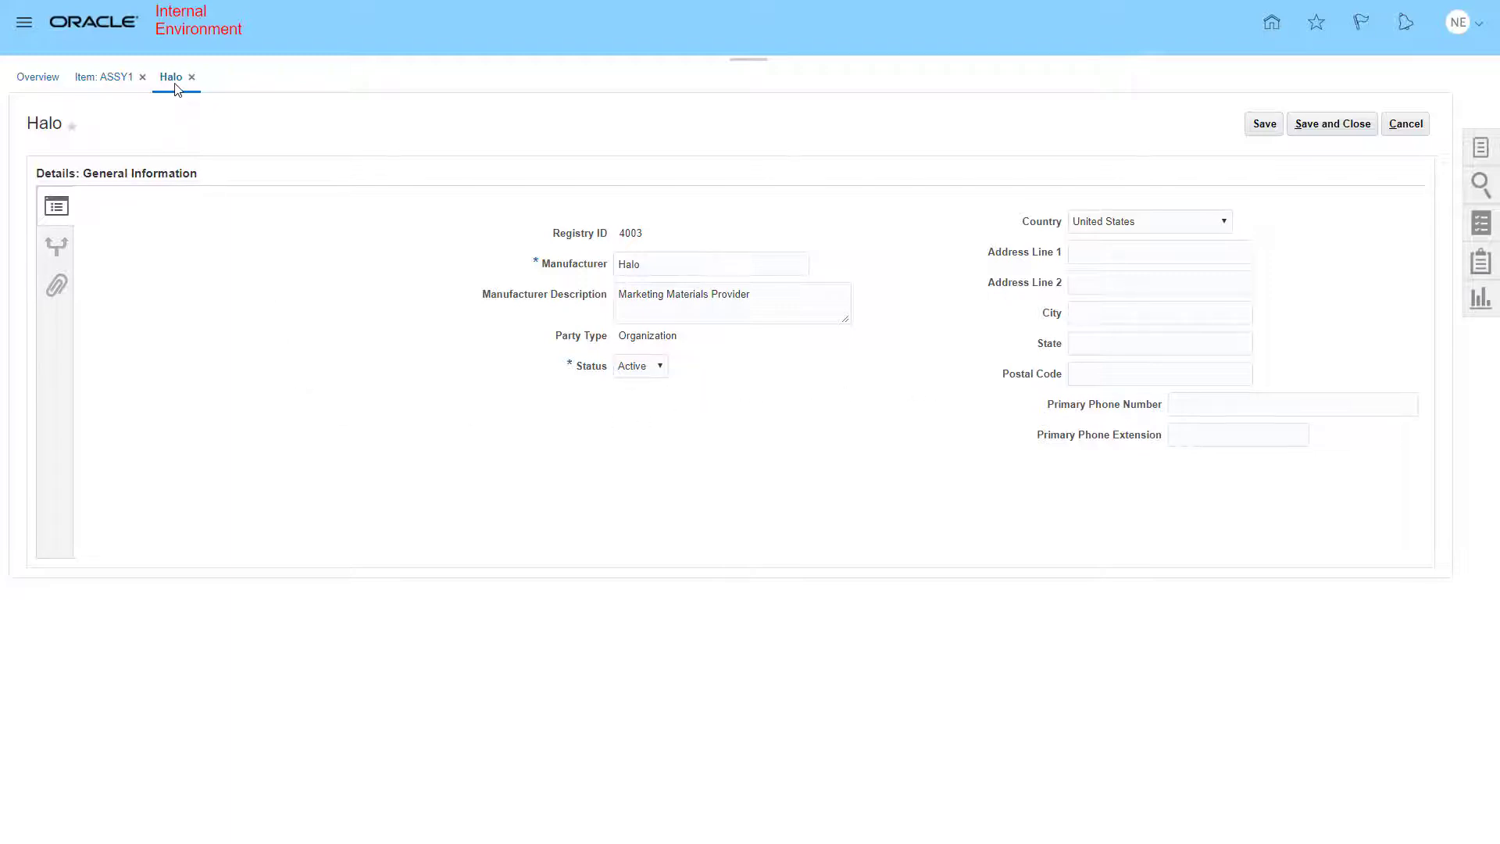
click(113, 80)
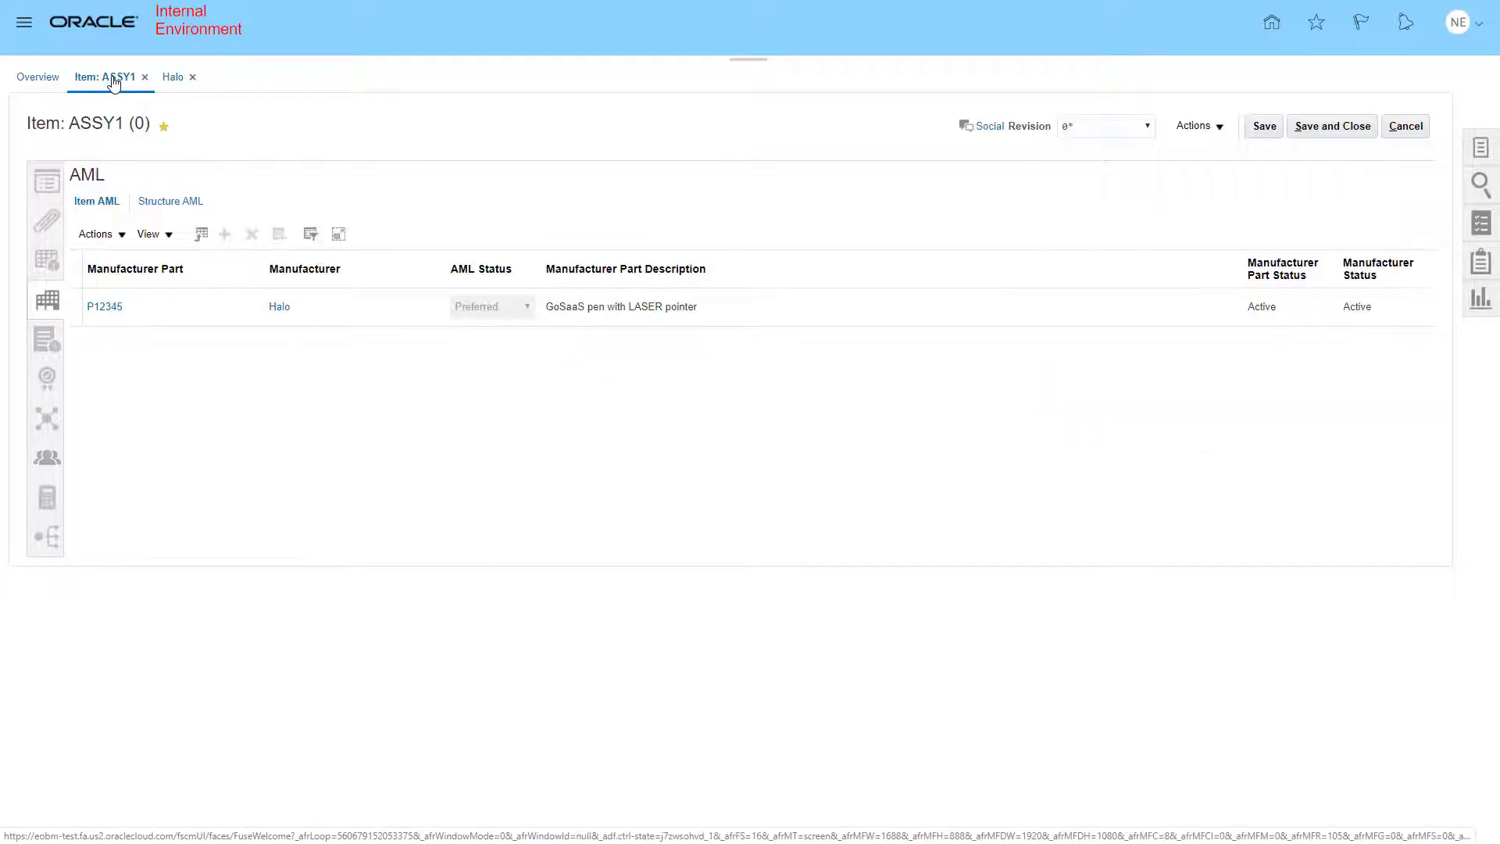
click(105, 307)
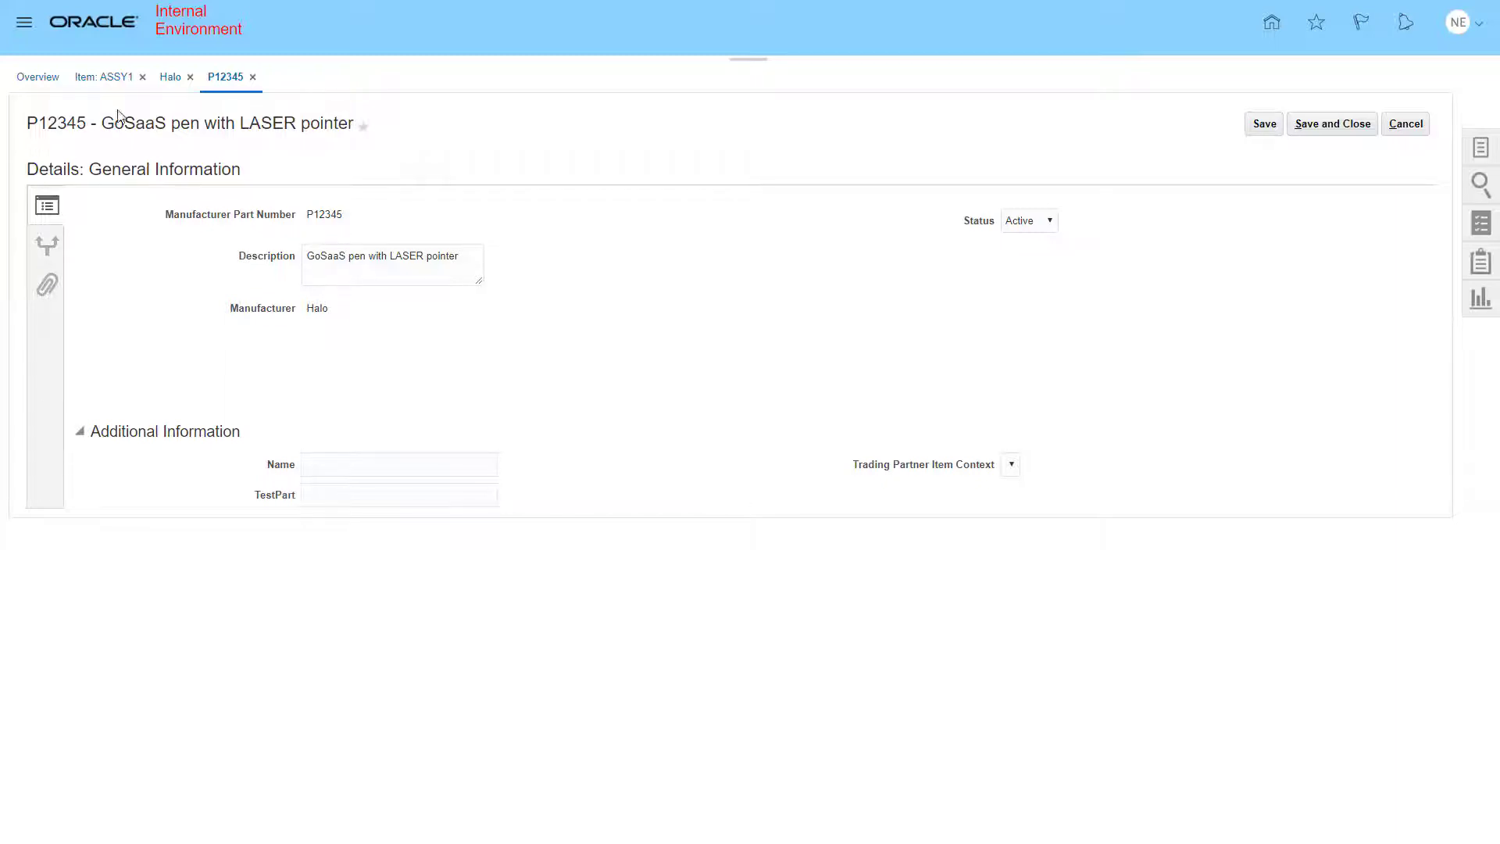
click(112, 78)
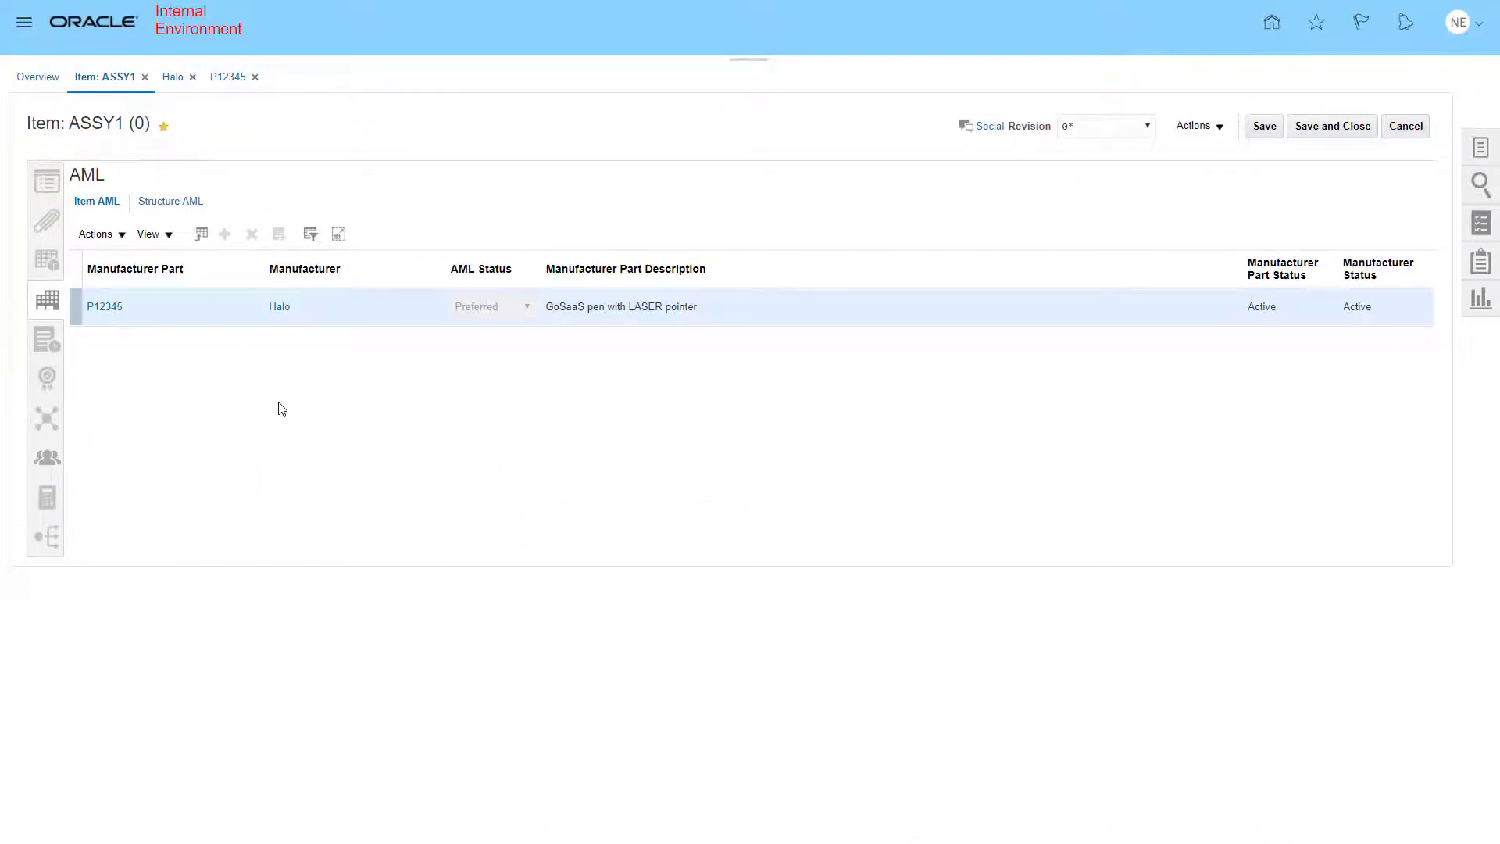
- Open the pending change order test1 from the item's changes and review its affected objects line
click(47, 346)
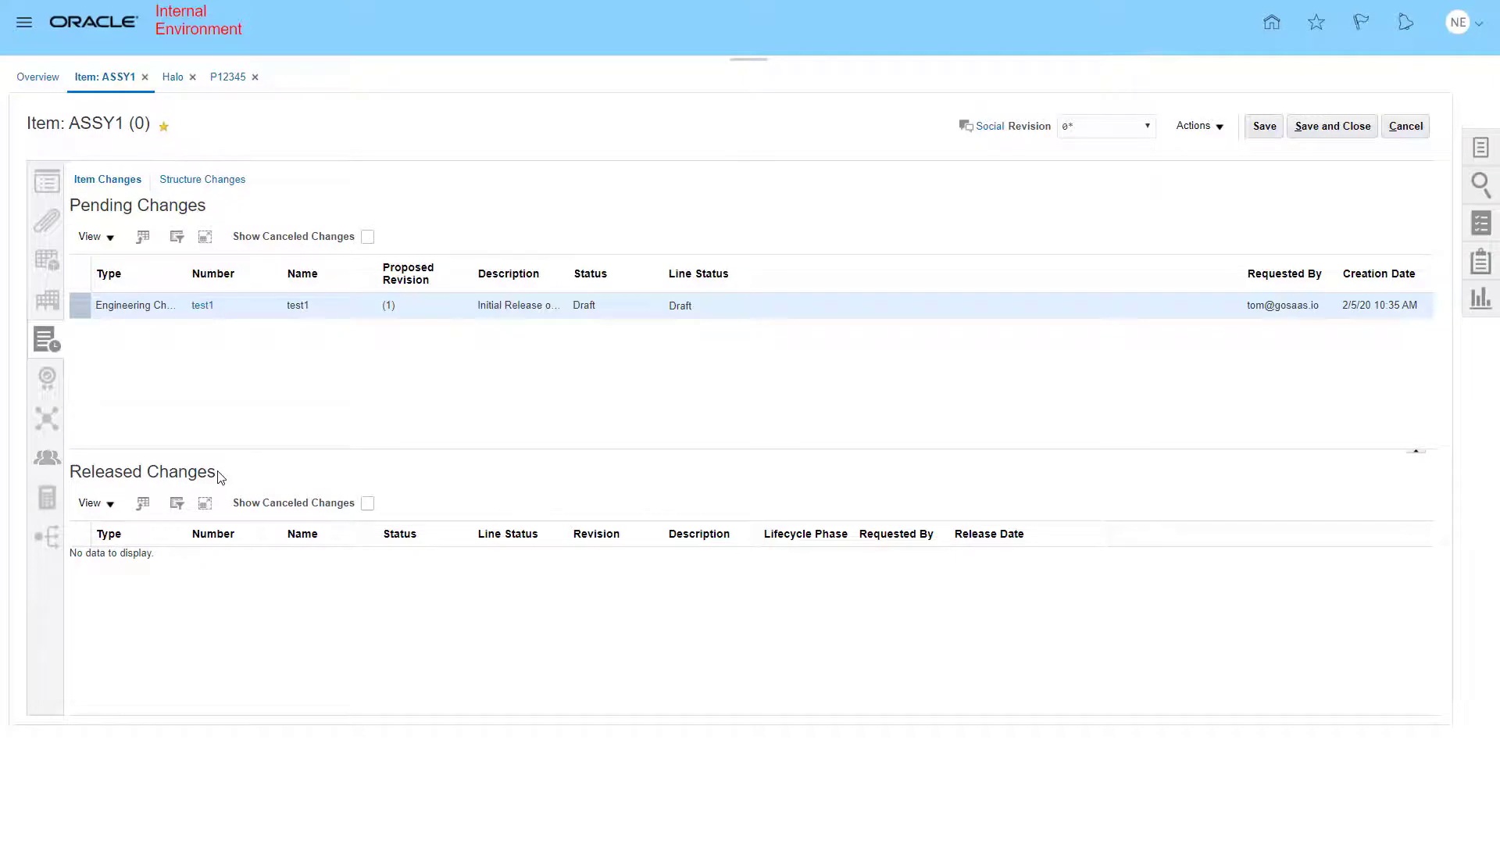
click(201, 306)
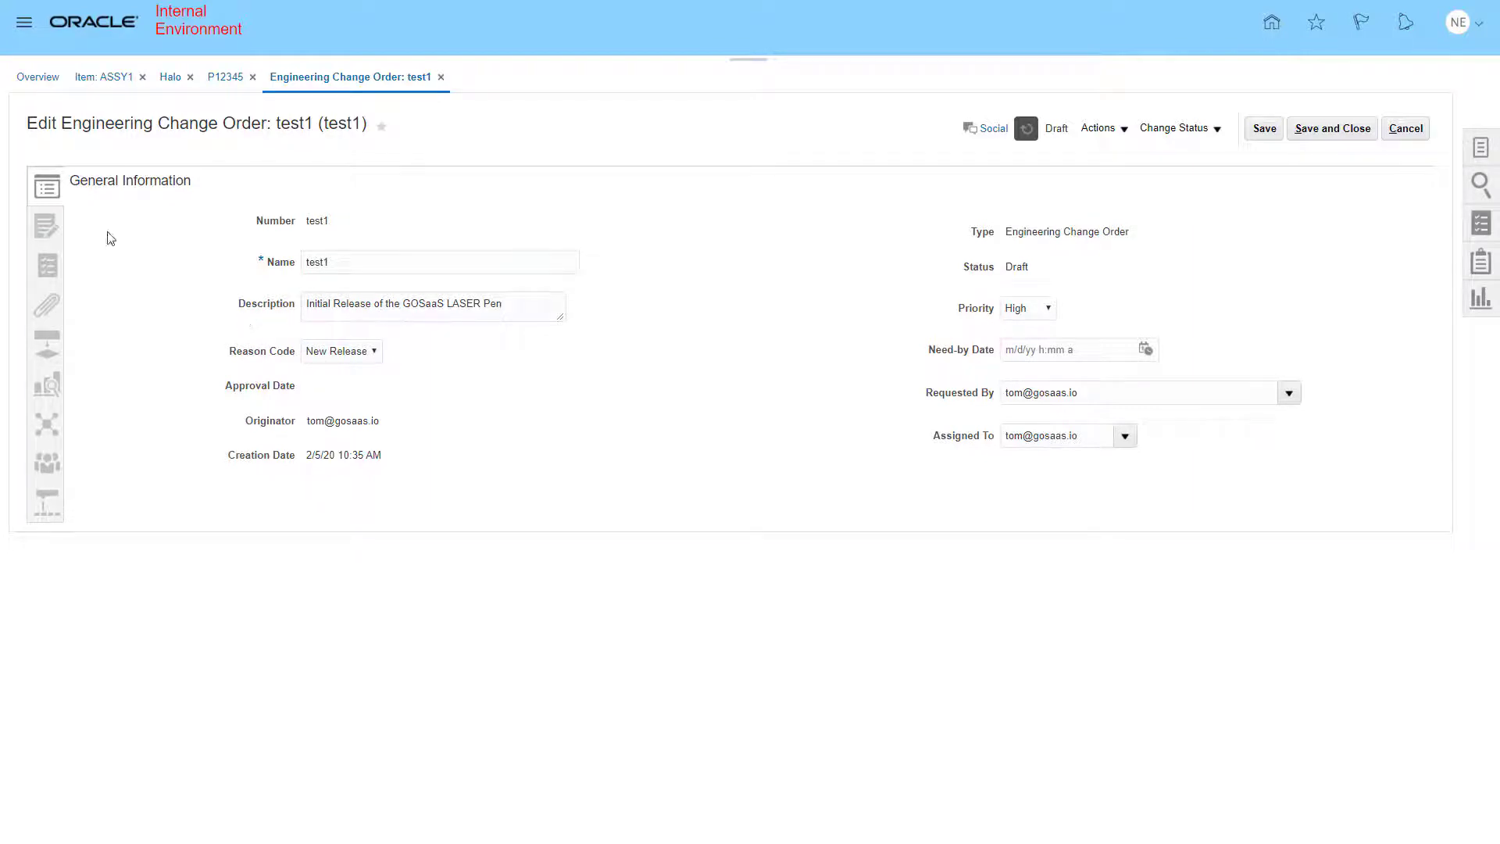
click(50, 228)
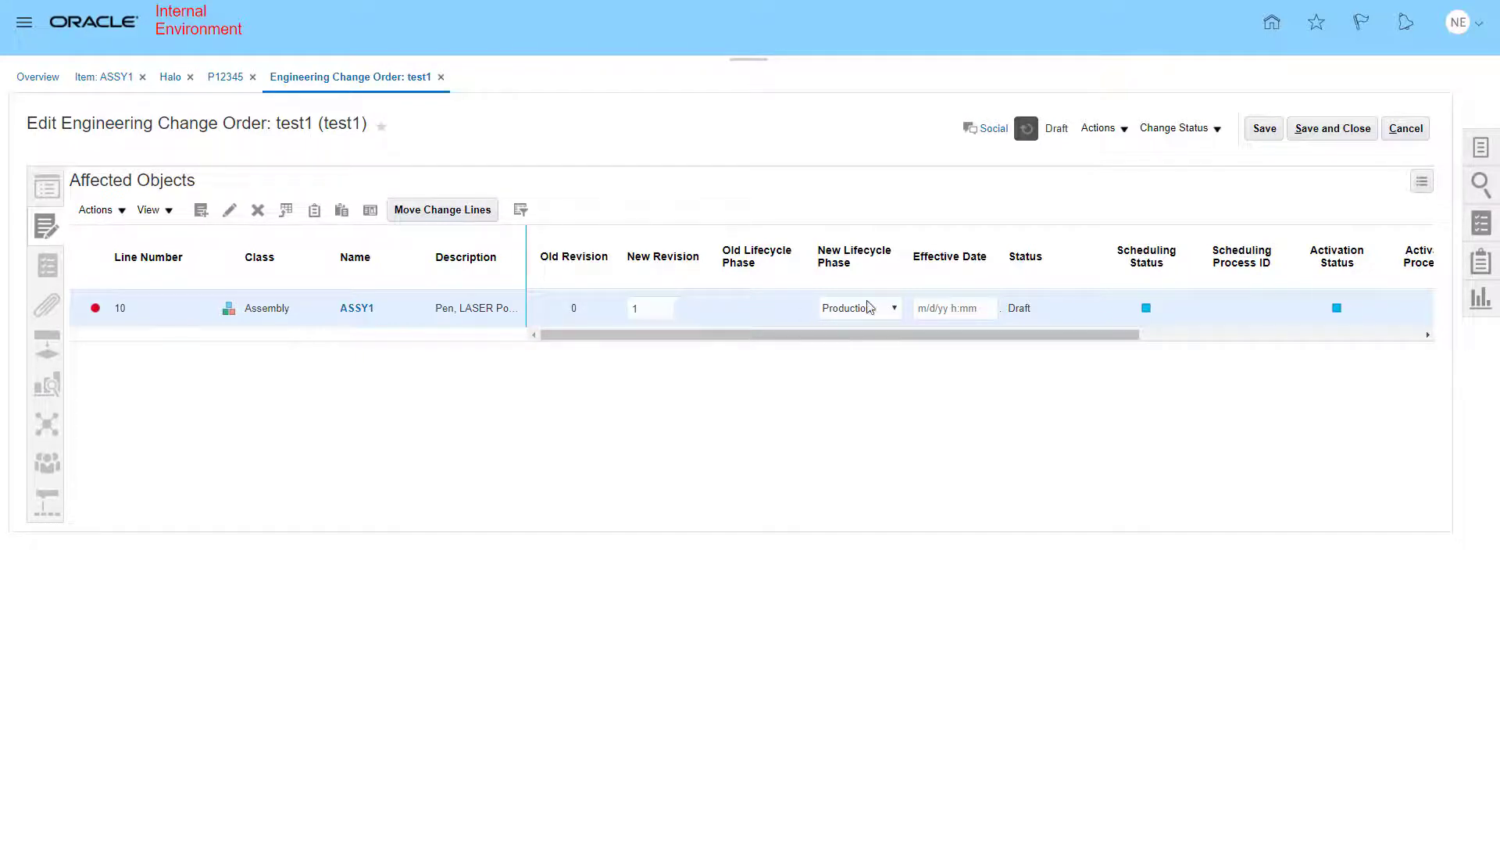
click(895, 309)
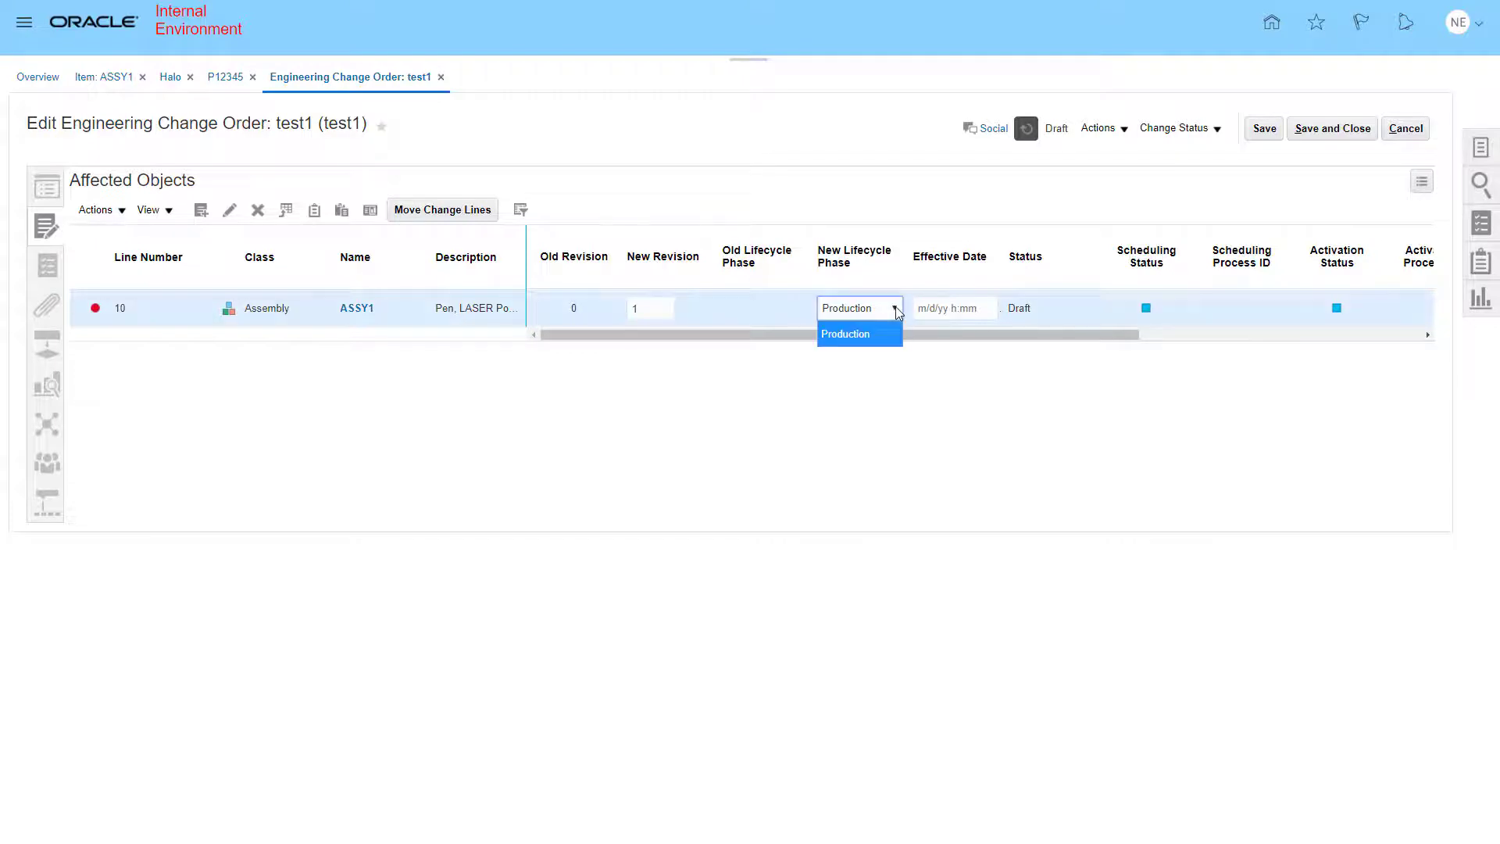
click(895, 309)
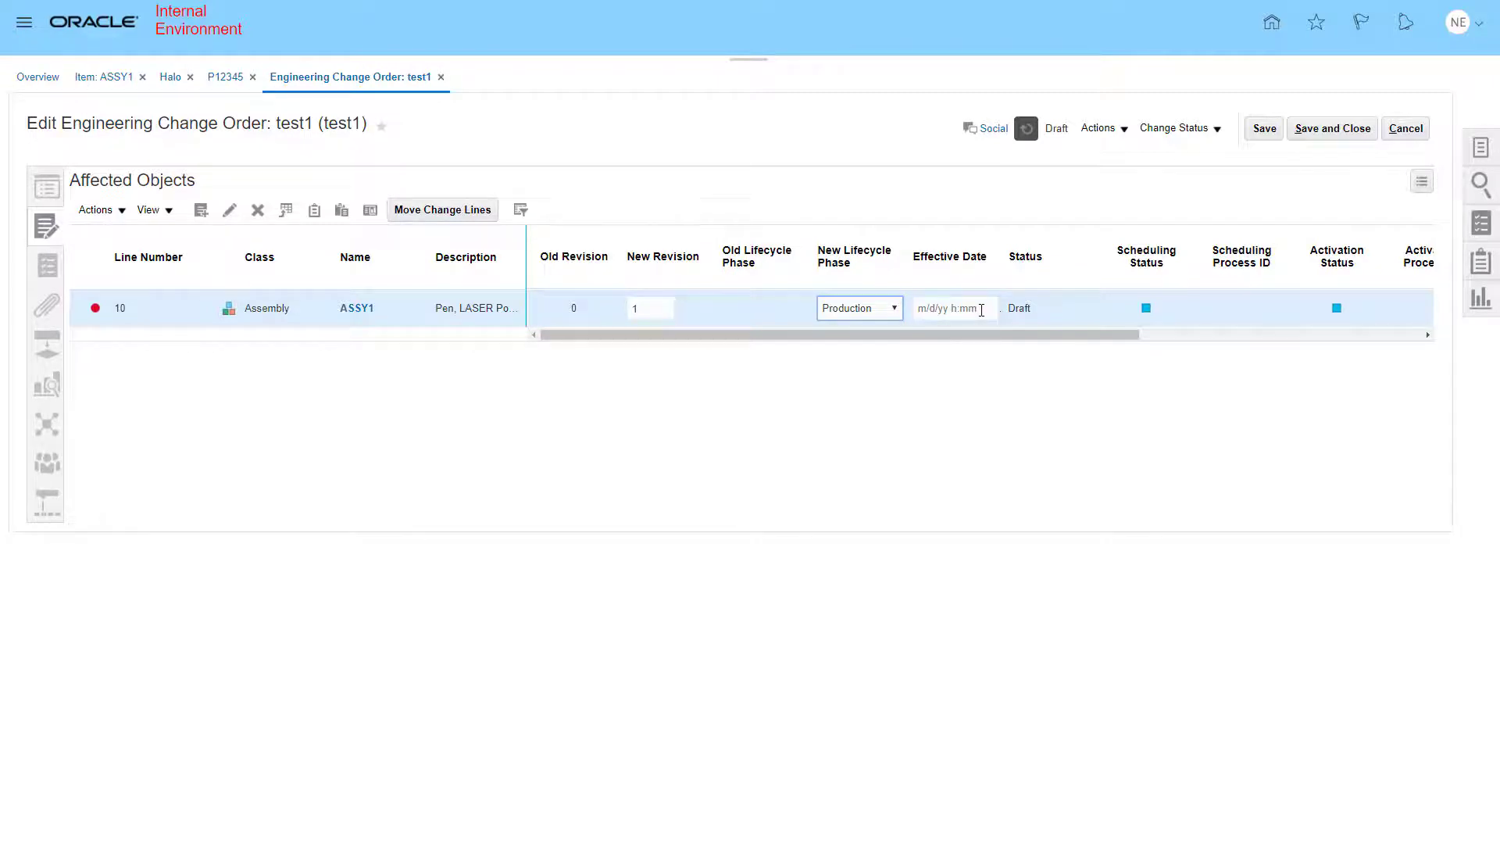
drag(1028, 338, 1340, 341)
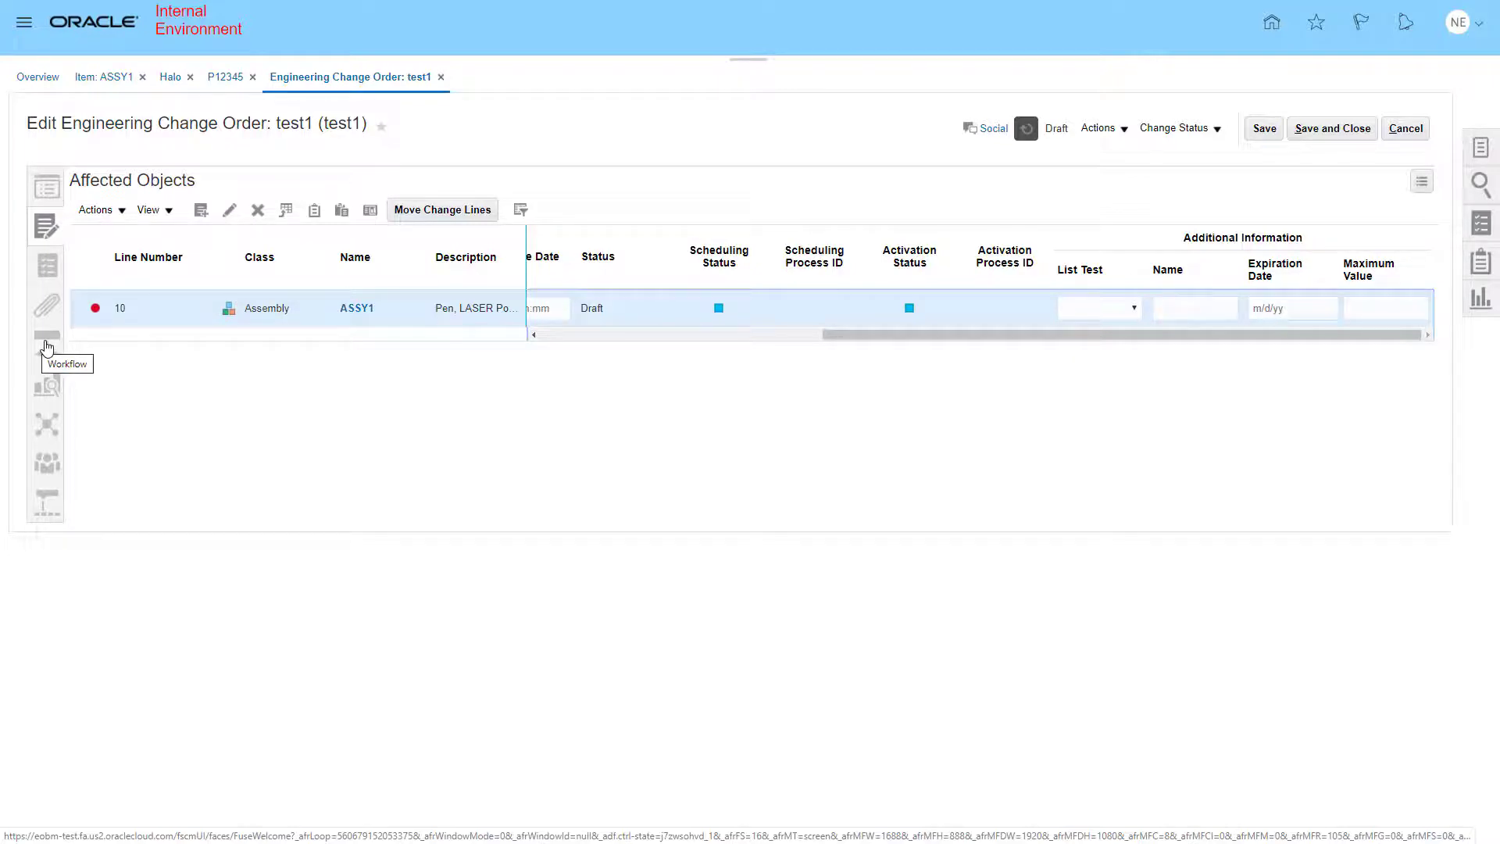
- Open the change order's workflow and add a user, found by searching their name, as an approver on the Approval stage
click(47, 348)
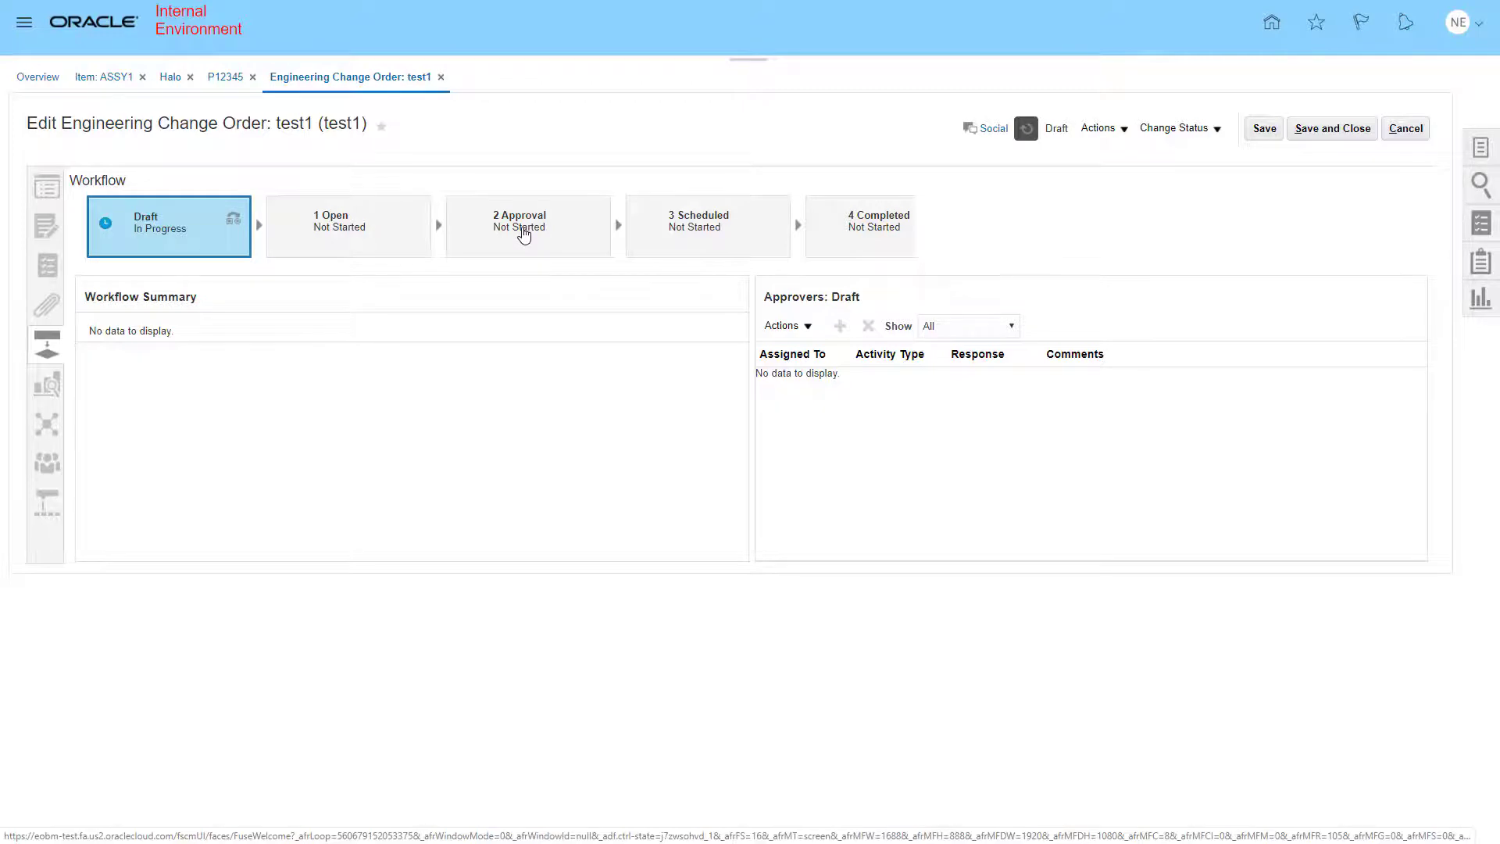
click(524, 235)
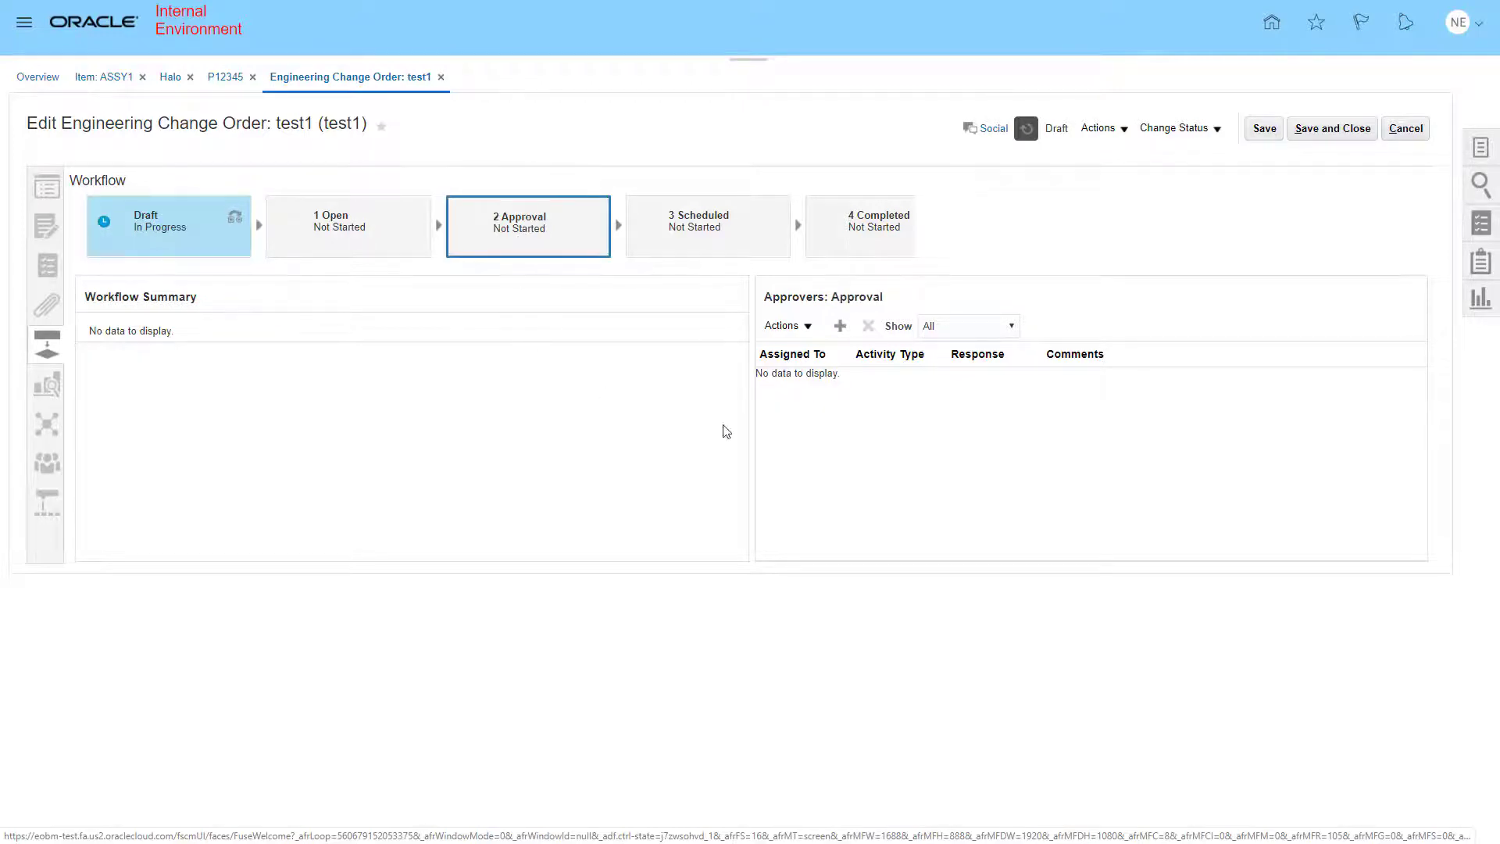
click(841, 327)
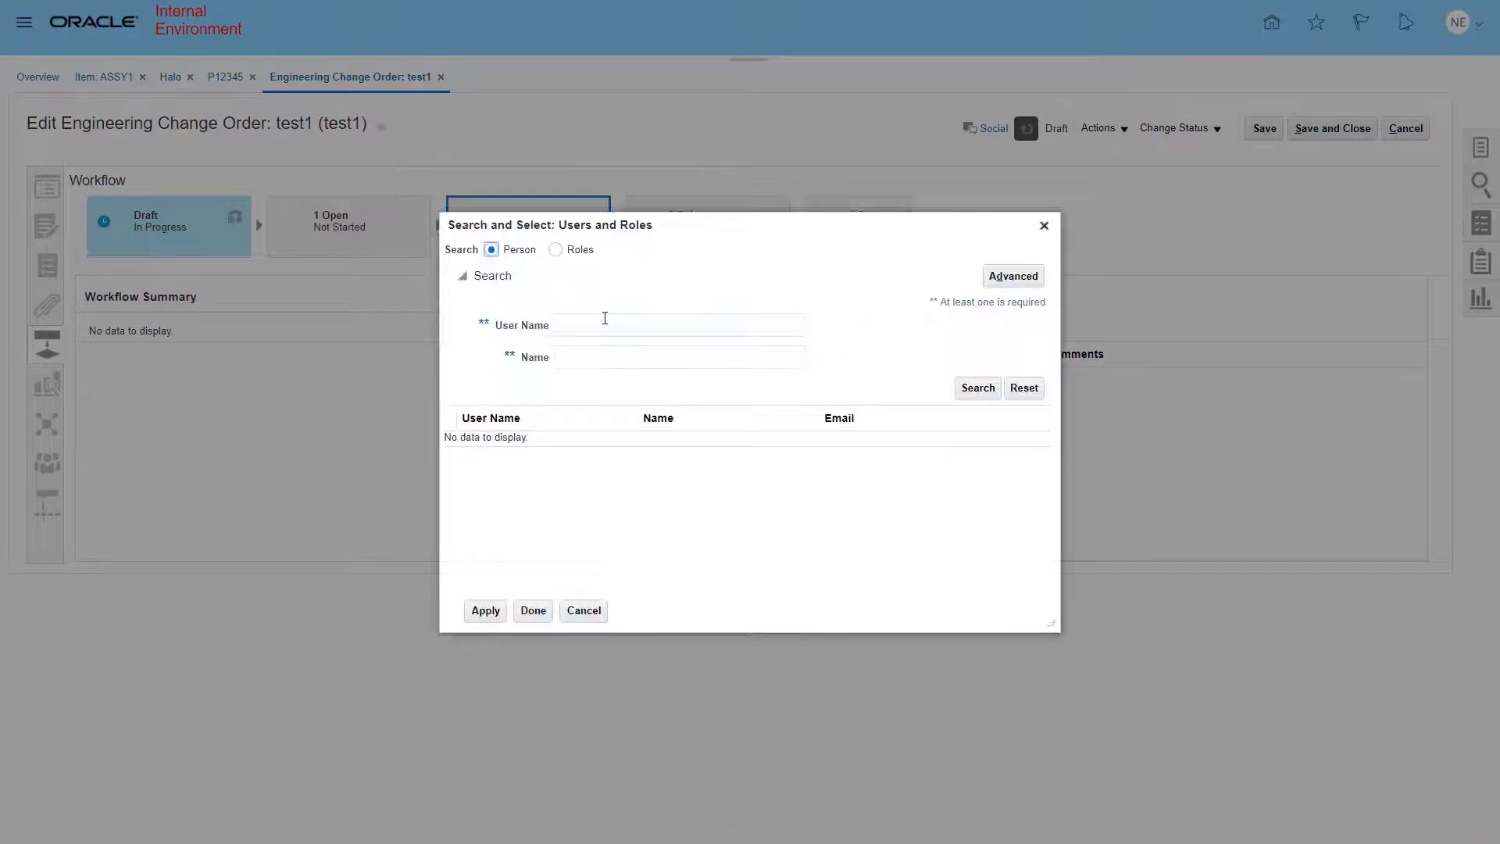
click(605, 326)
text(nelson)
key(alt+d)
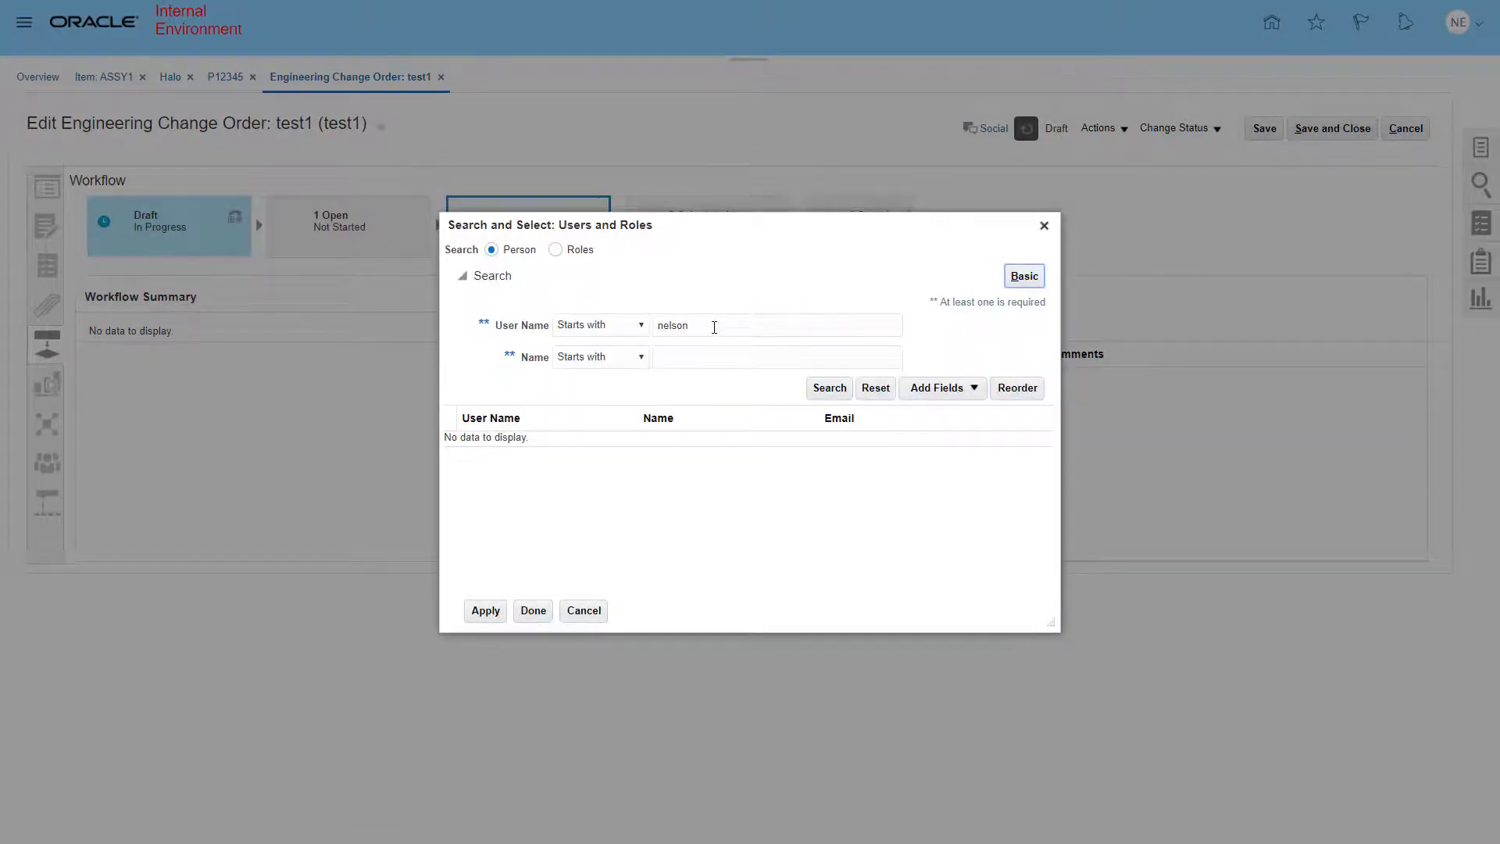
click(690, 362)
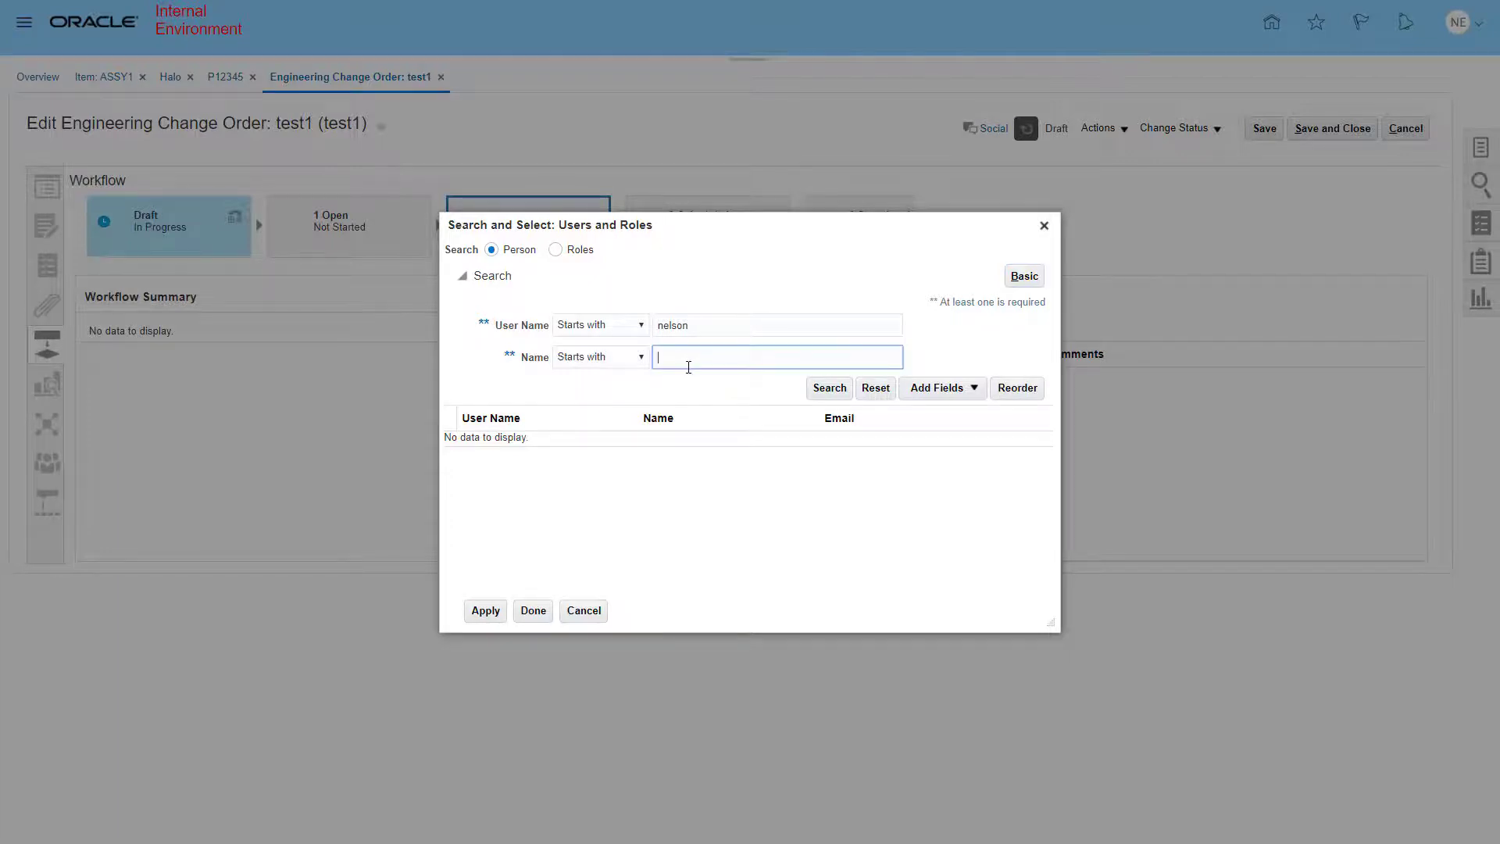
text(nelson)
double_click(698, 331)
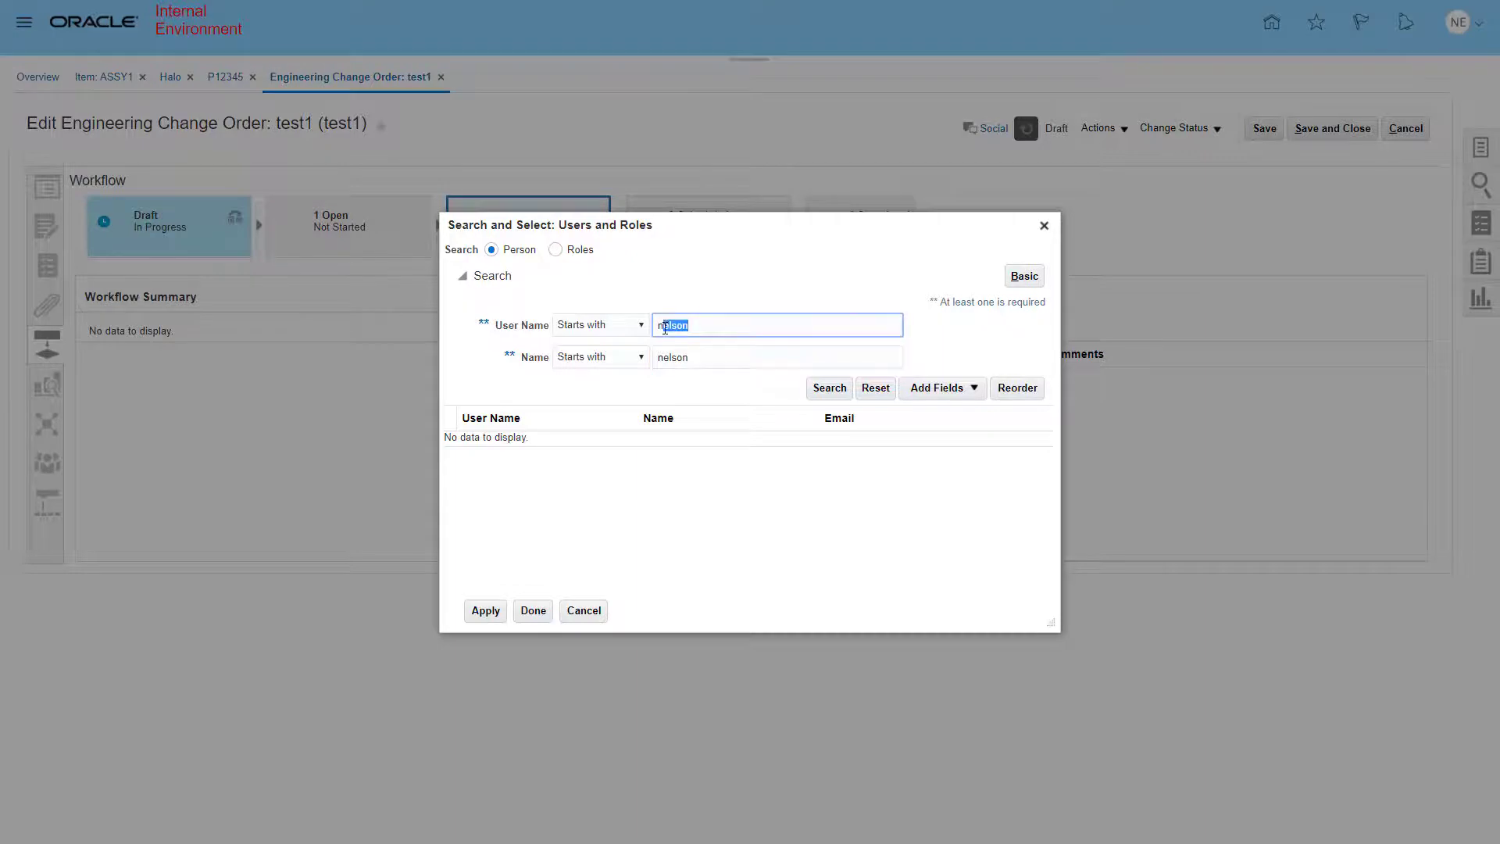
key(BackSpace)
click(831, 389)
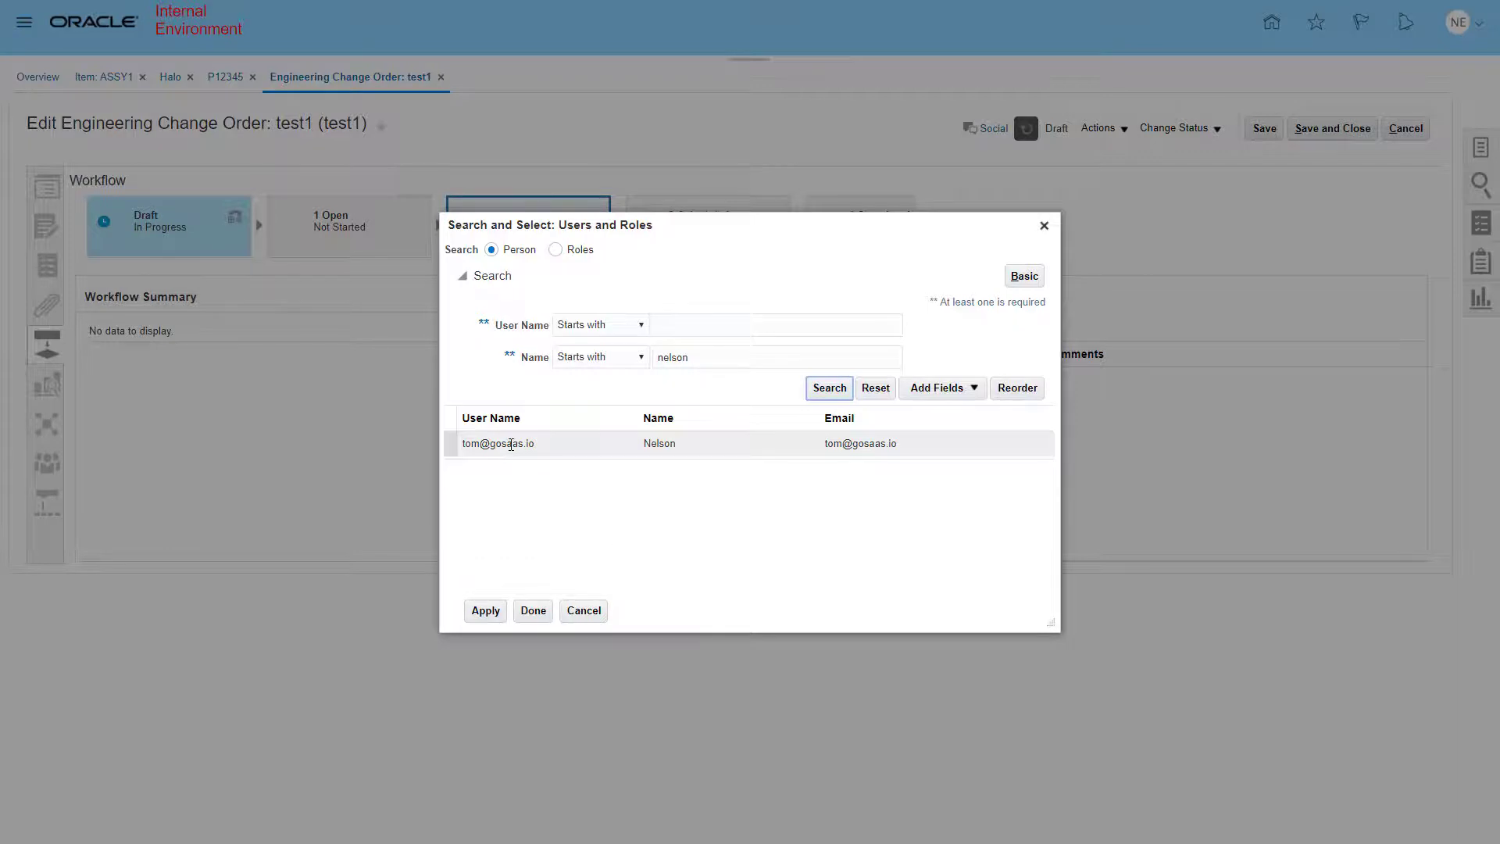
click(511, 444)
click(500, 616)
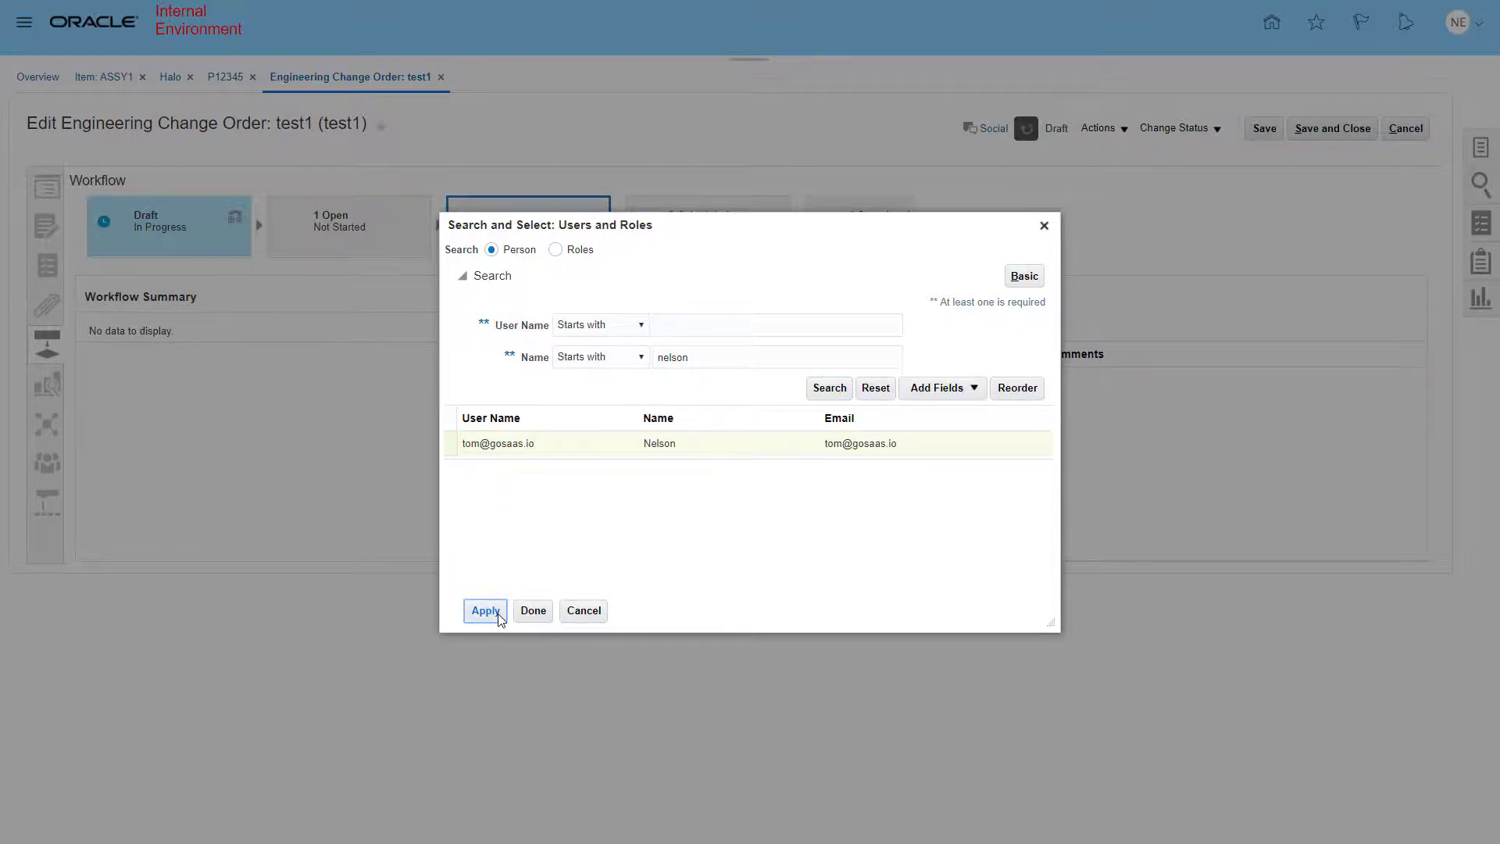
click(545, 615)
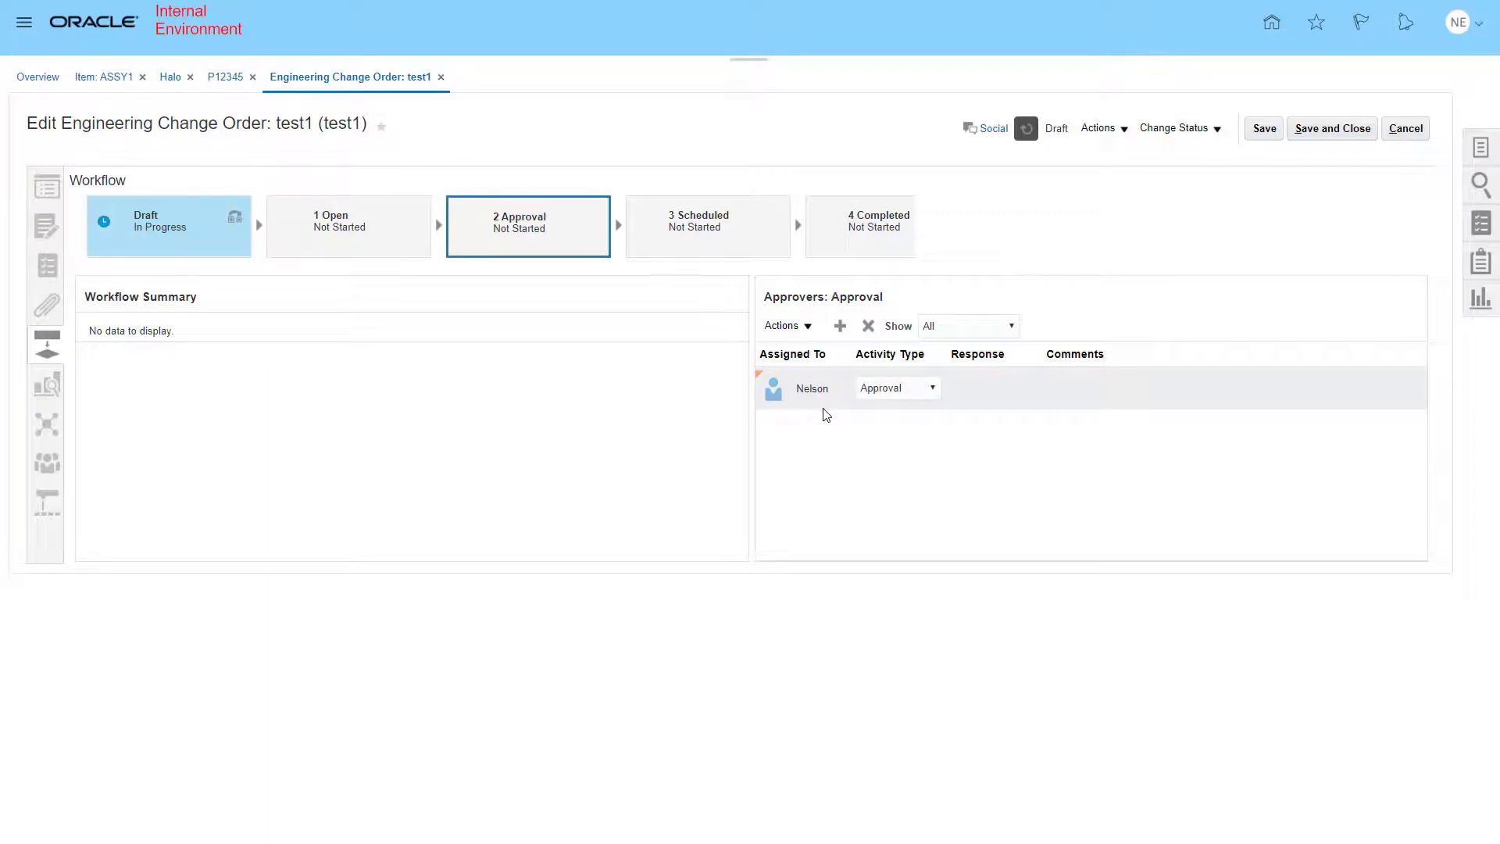
click(934, 389)
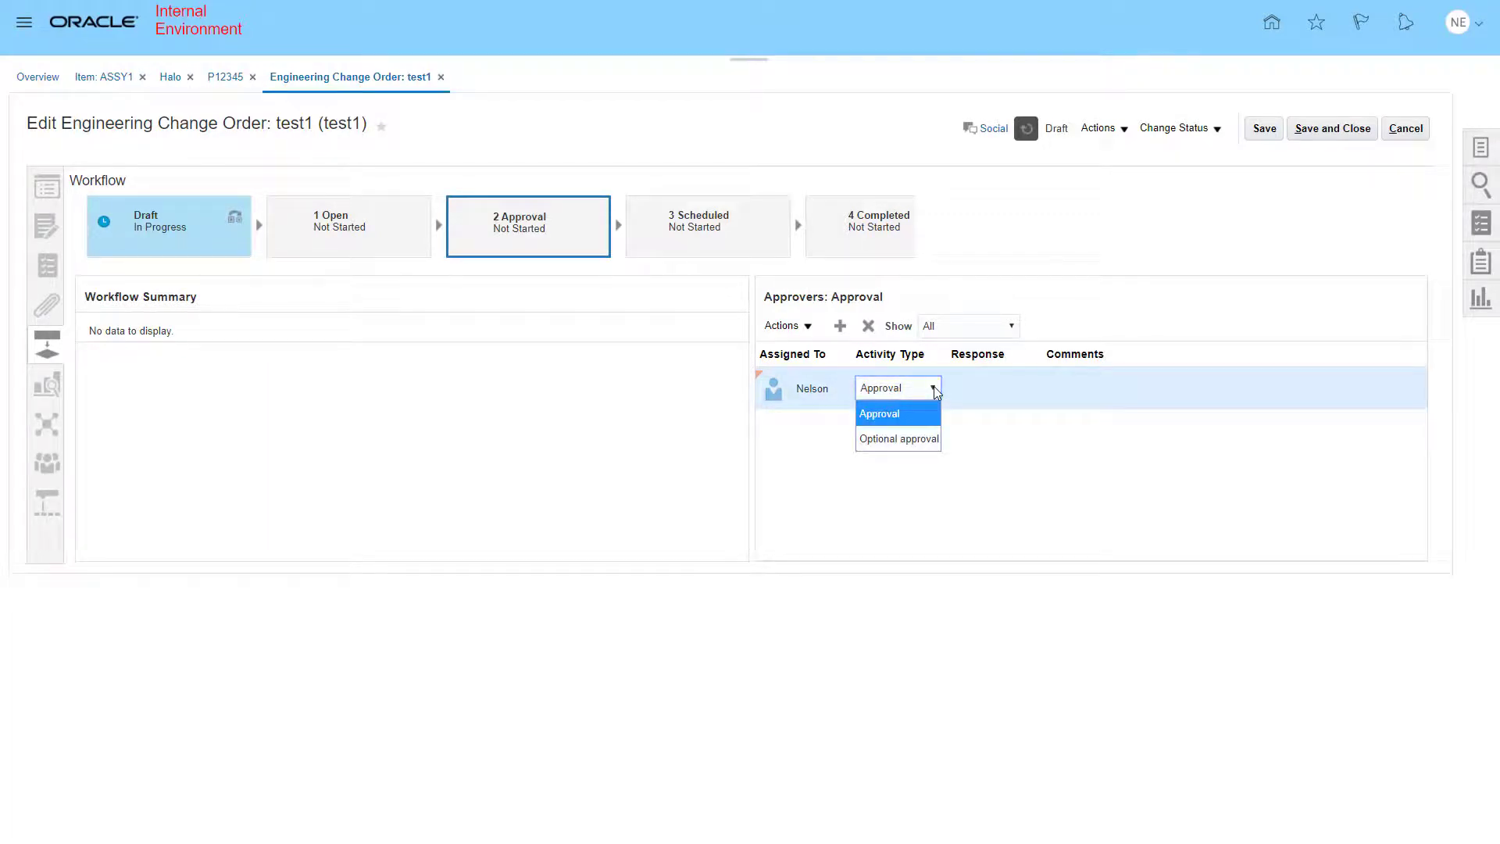
click(935, 389)
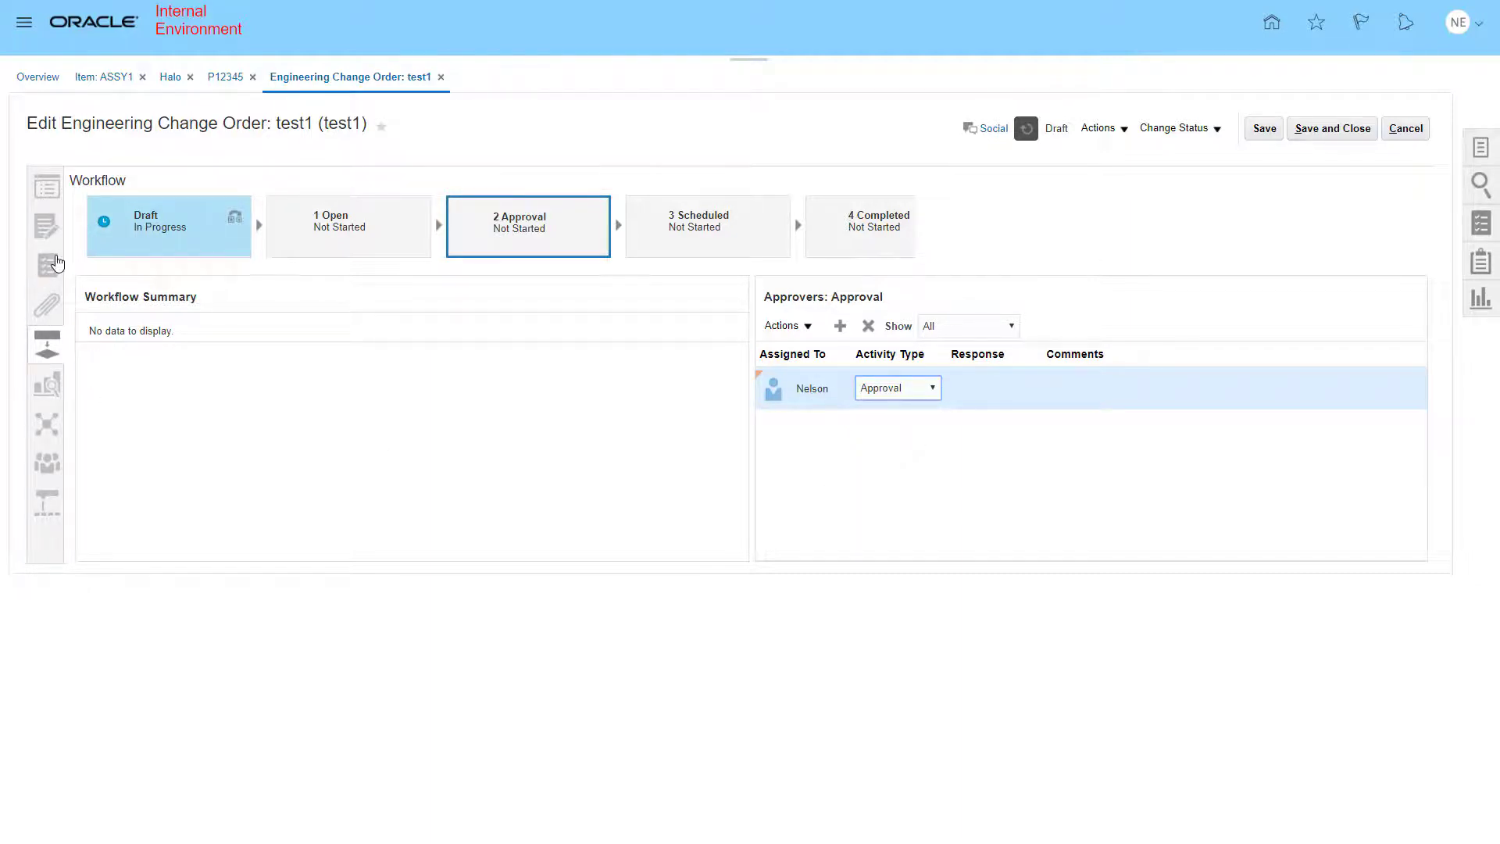
- Add a required task to the change order named Data with description Gather more data
click(46, 266)
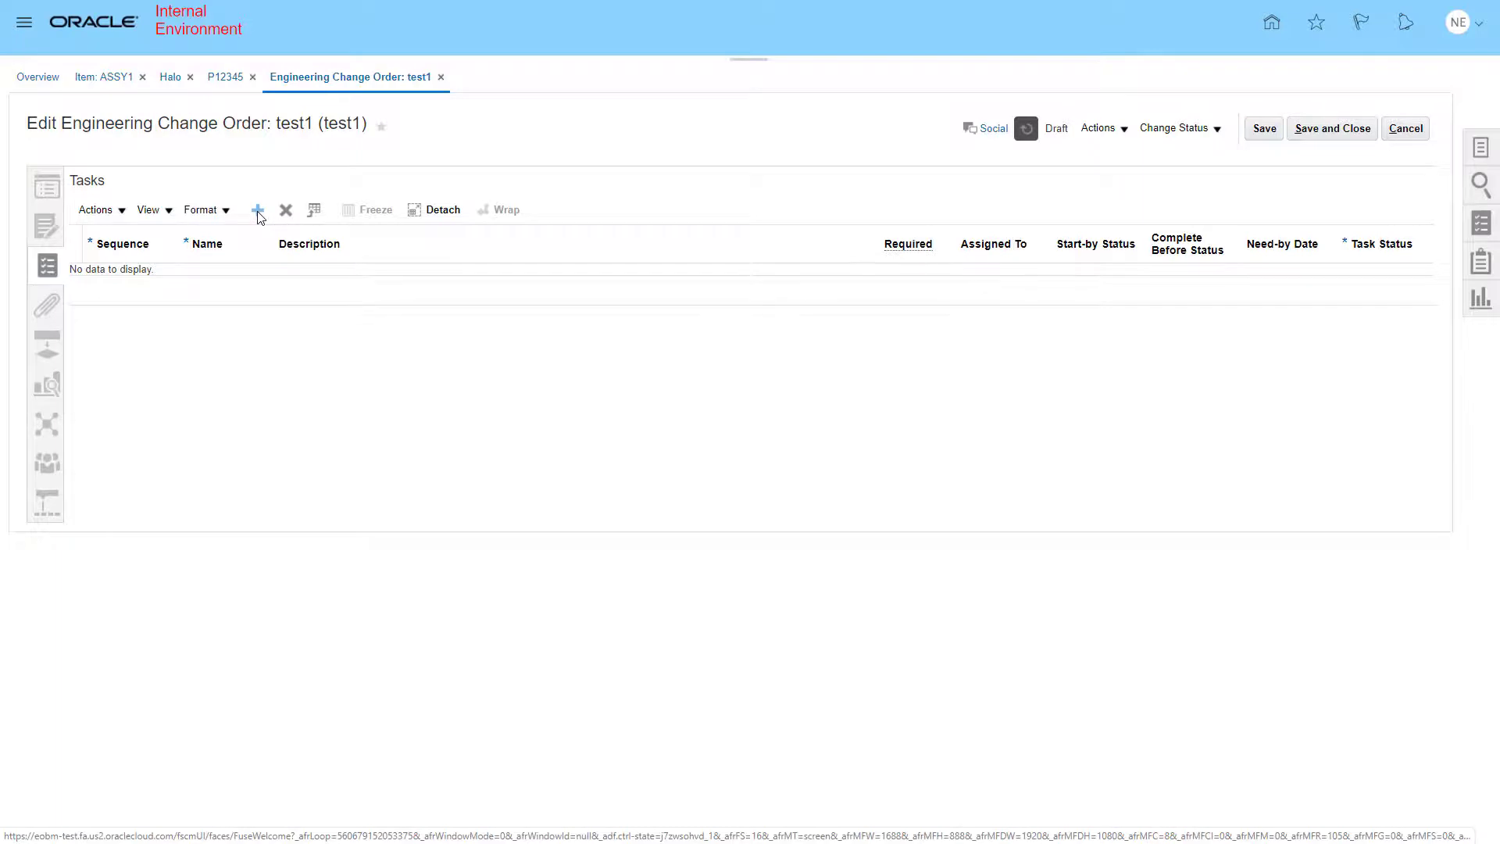
click(257, 210)
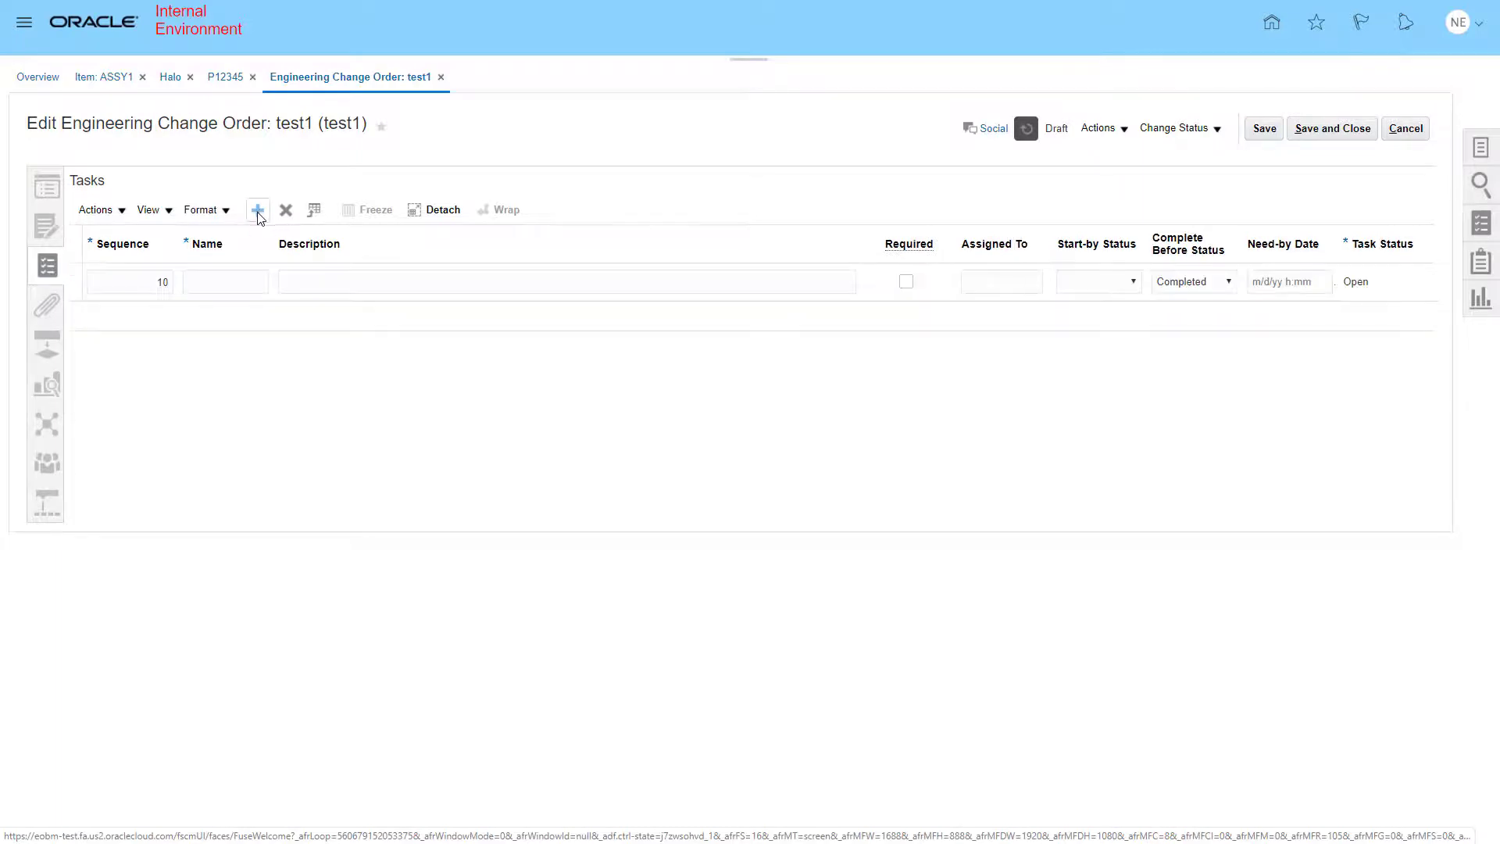
click(226, 283)
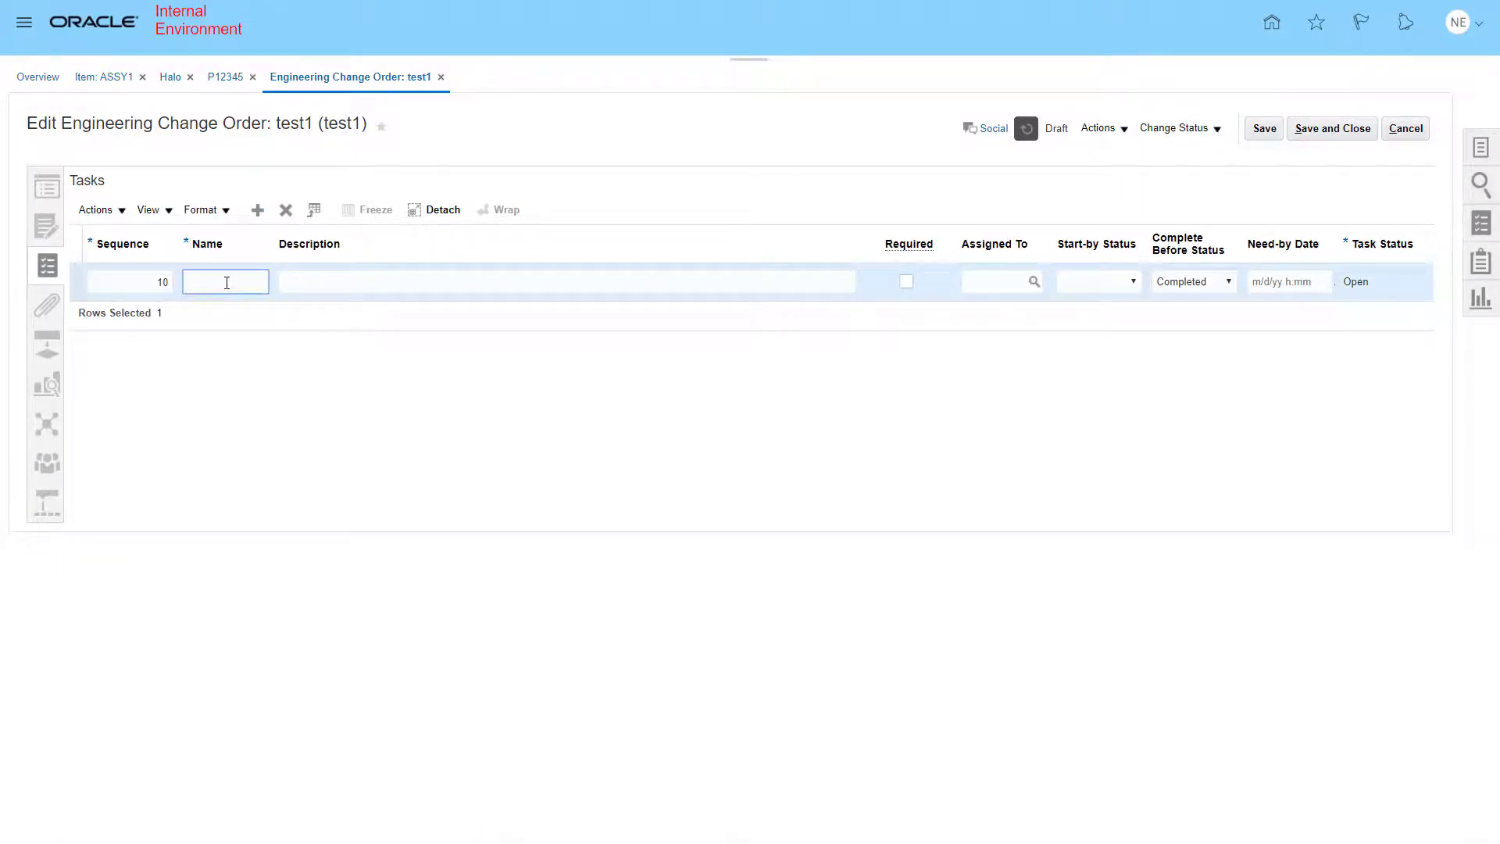
text(Data)
click(316, 282)
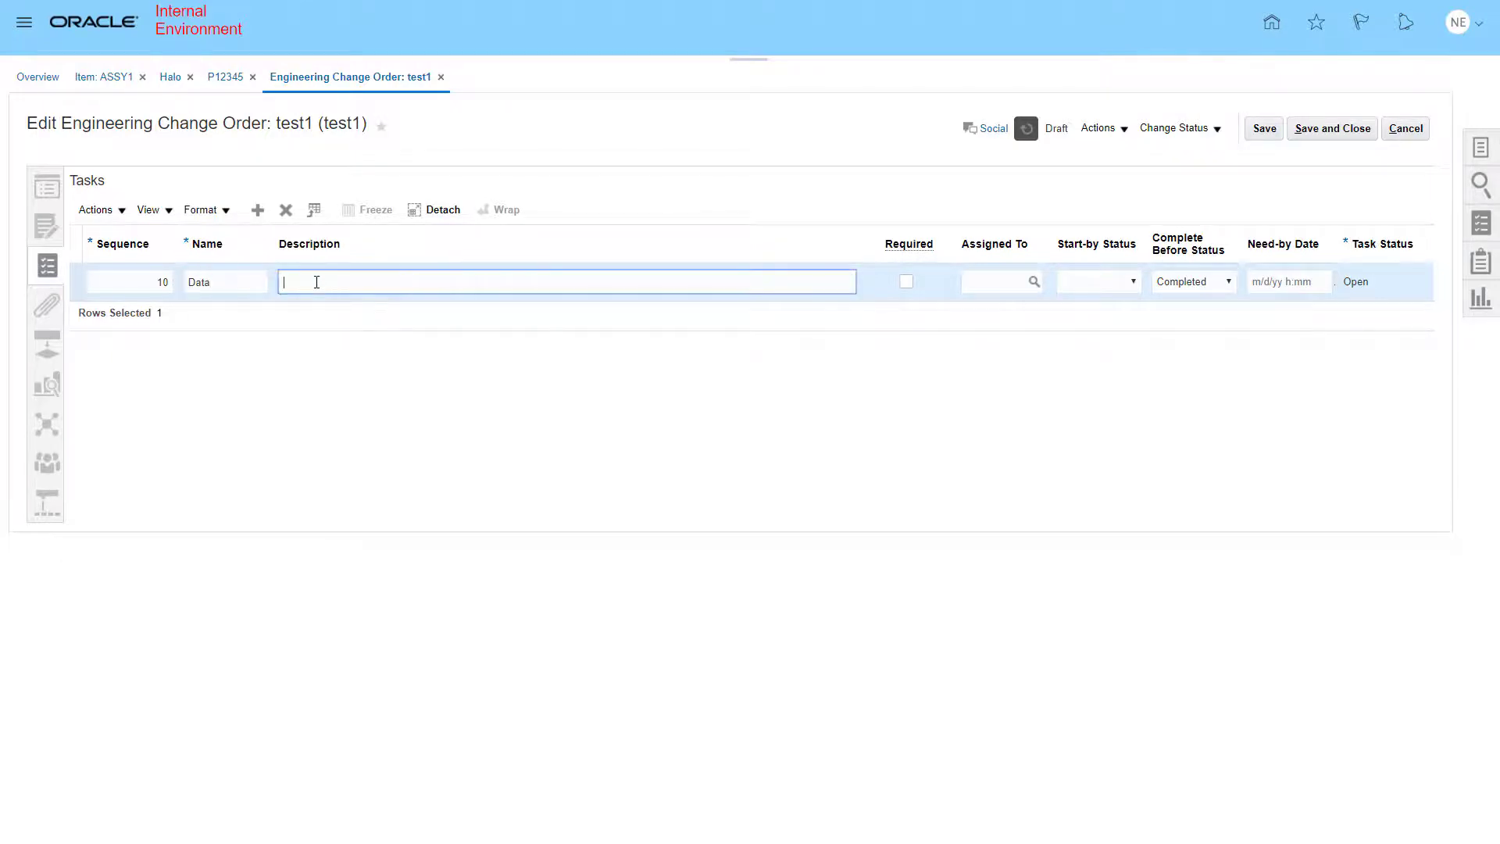
text(Gather more data)
click(906, 282)
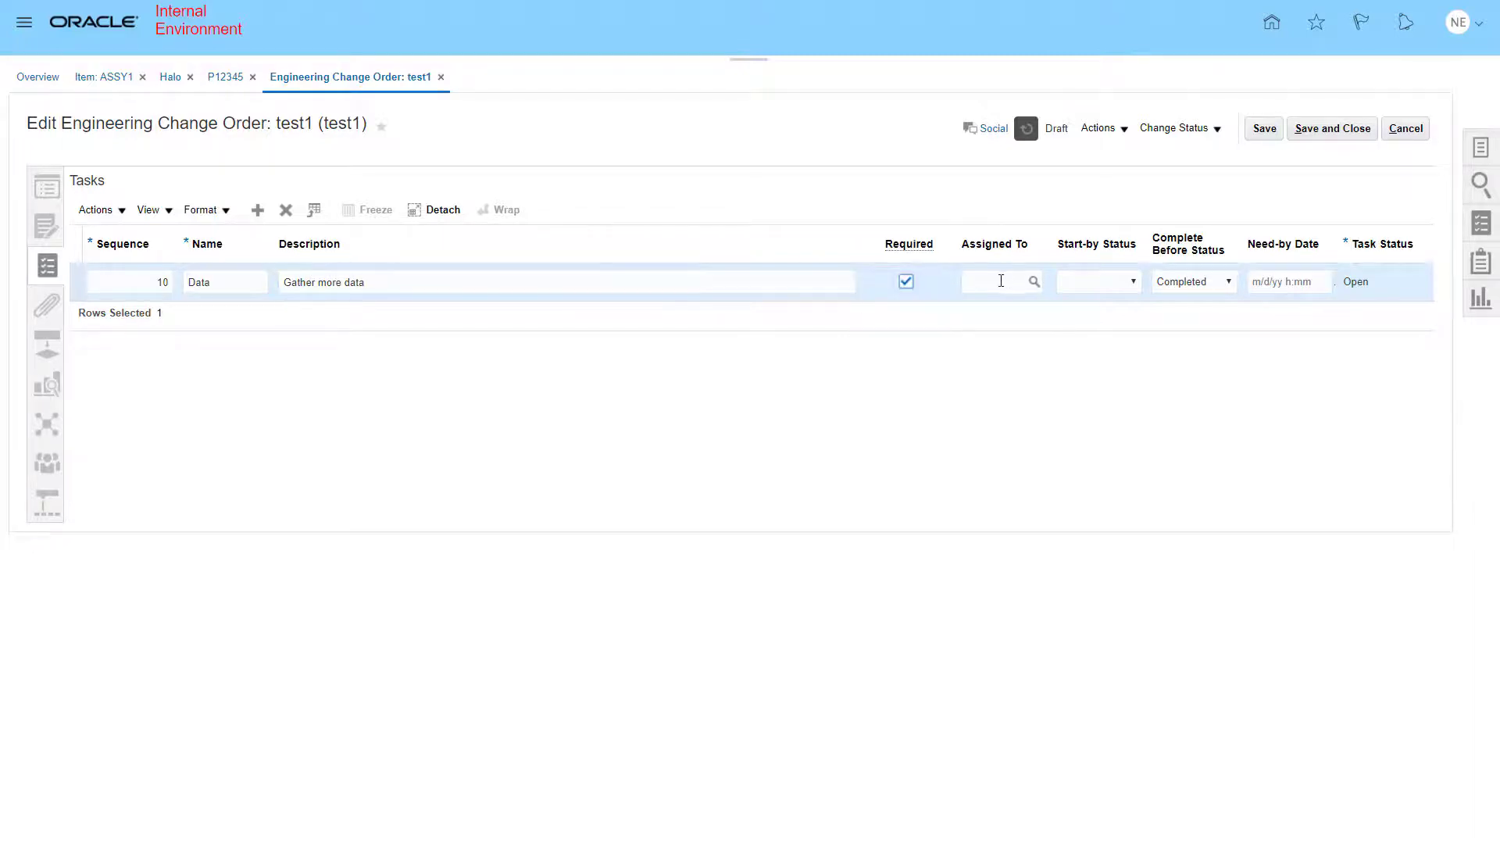
- Assign the Data task to the user found by searching their name
click(1026, 282)
text(nelson)
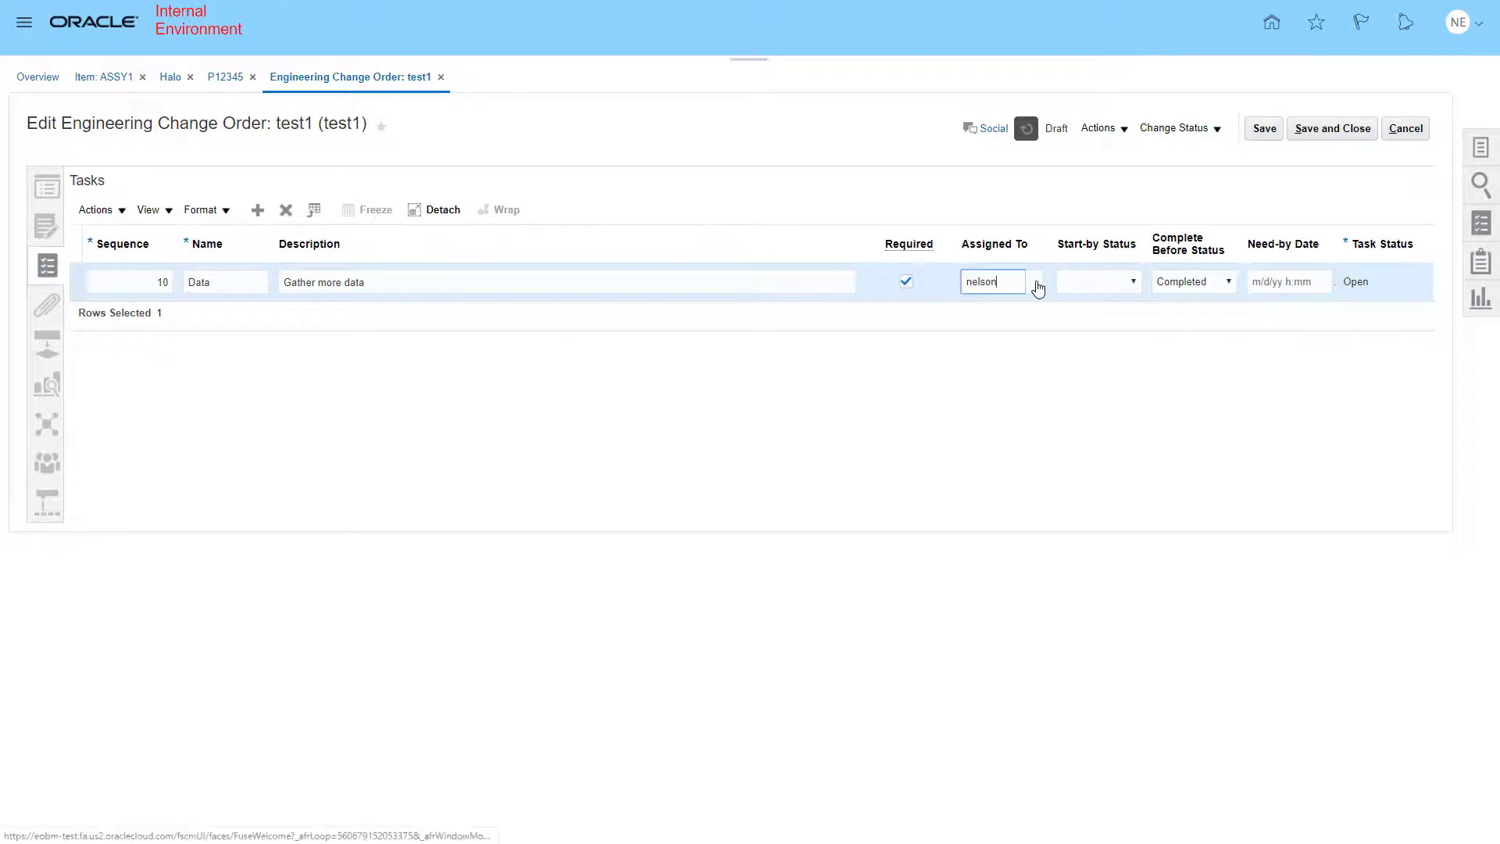
click(1035, 282)
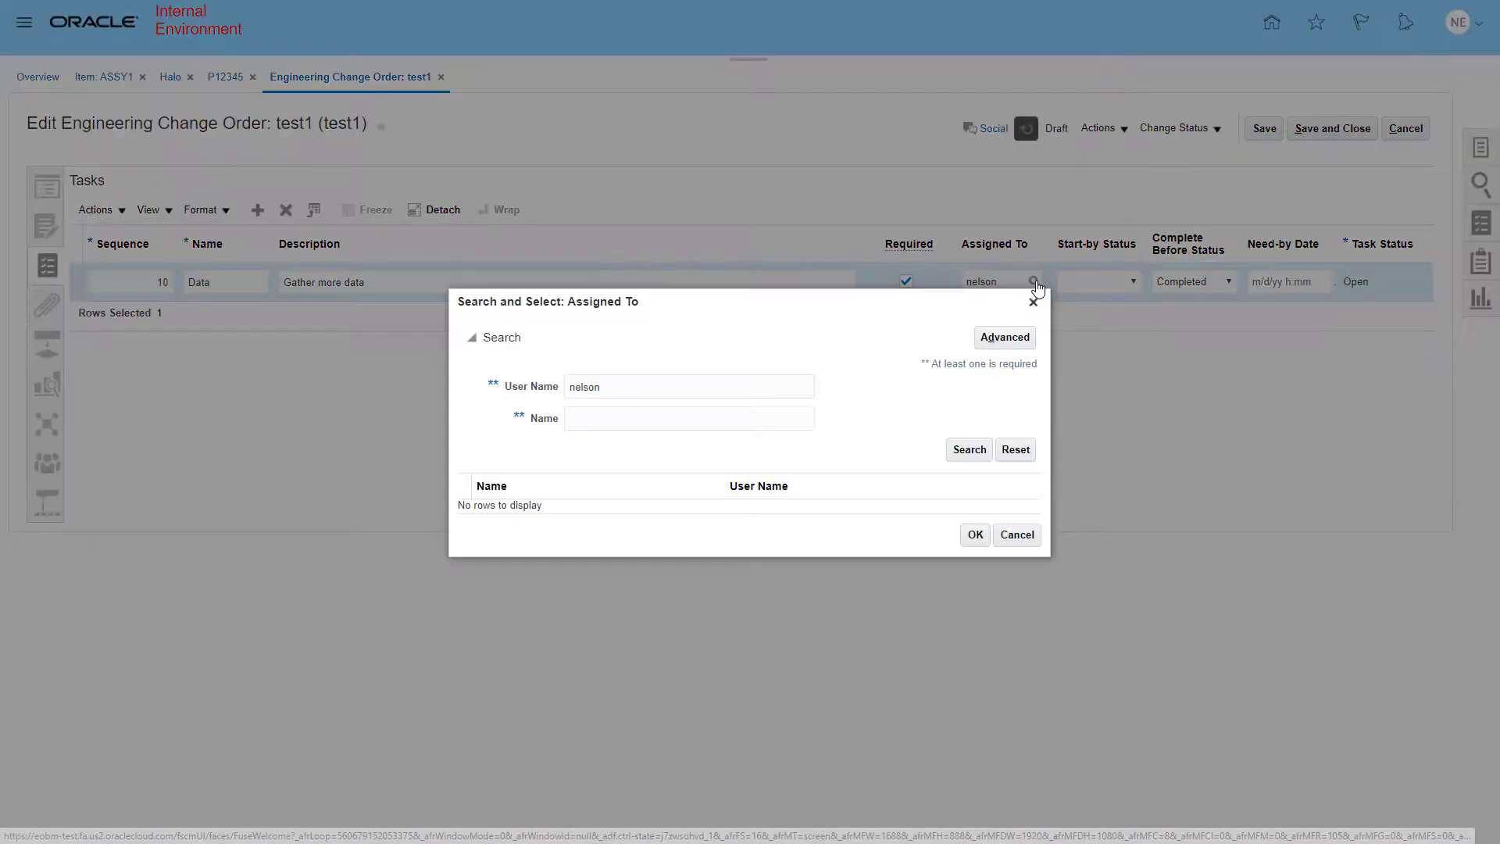
click(619, 419)
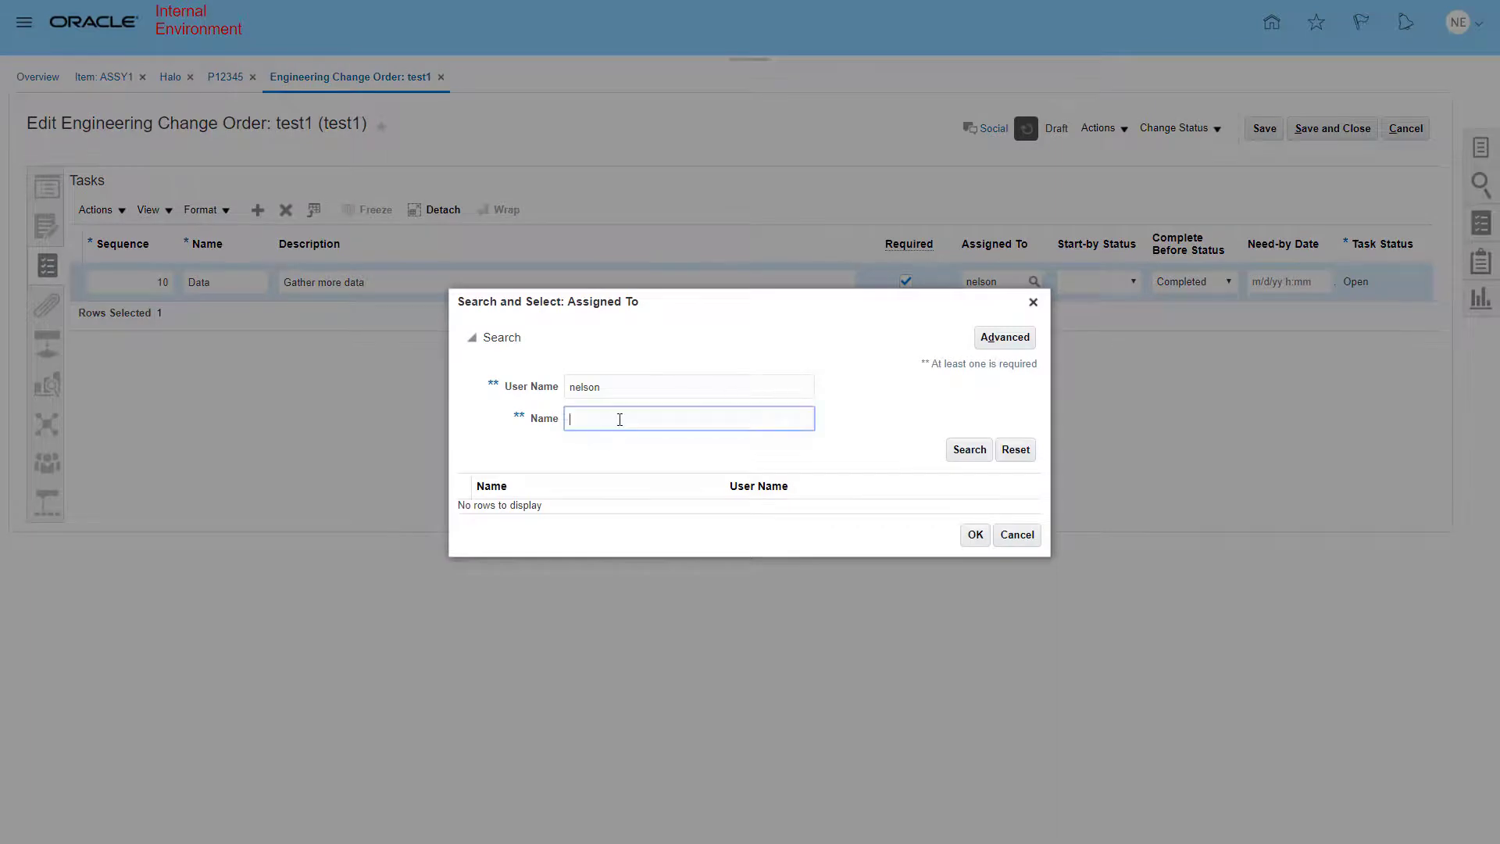
text(nelson)
double_click(615, 387)
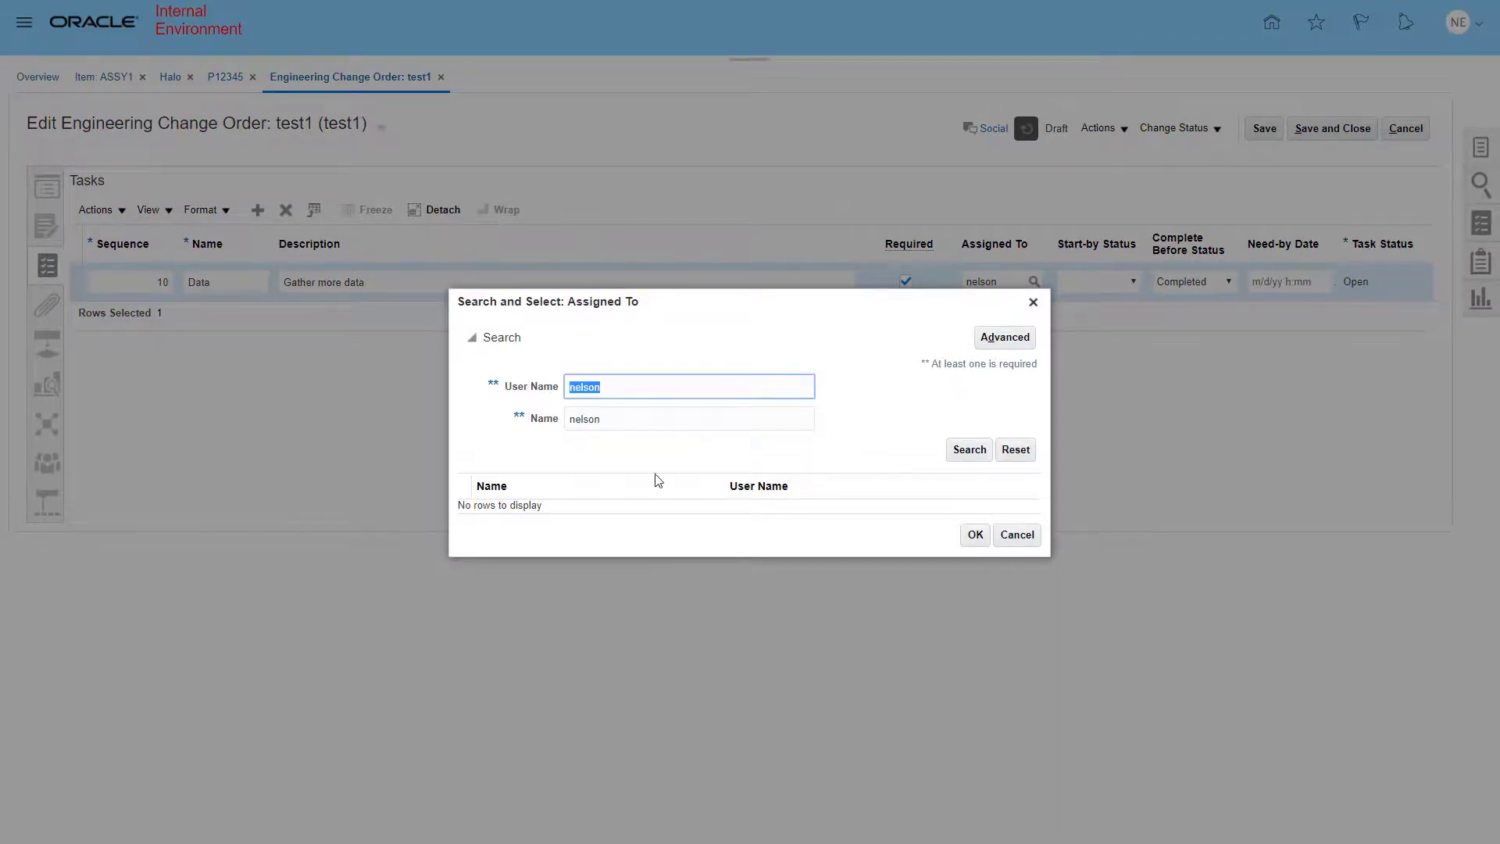
key(BackSpace)
click(969, 451)
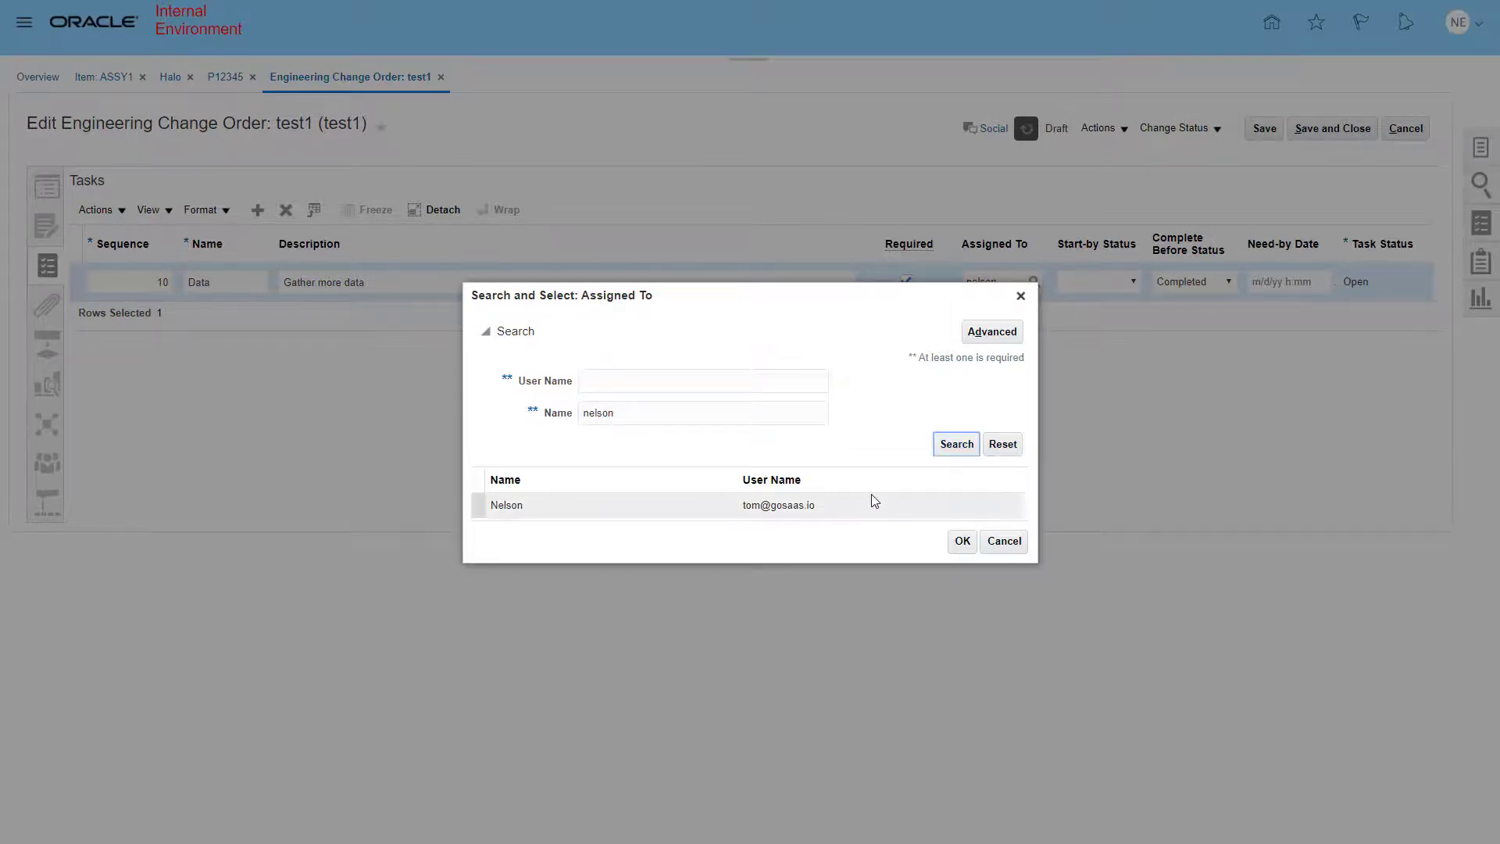
click(872, 511)
click(962, 541)
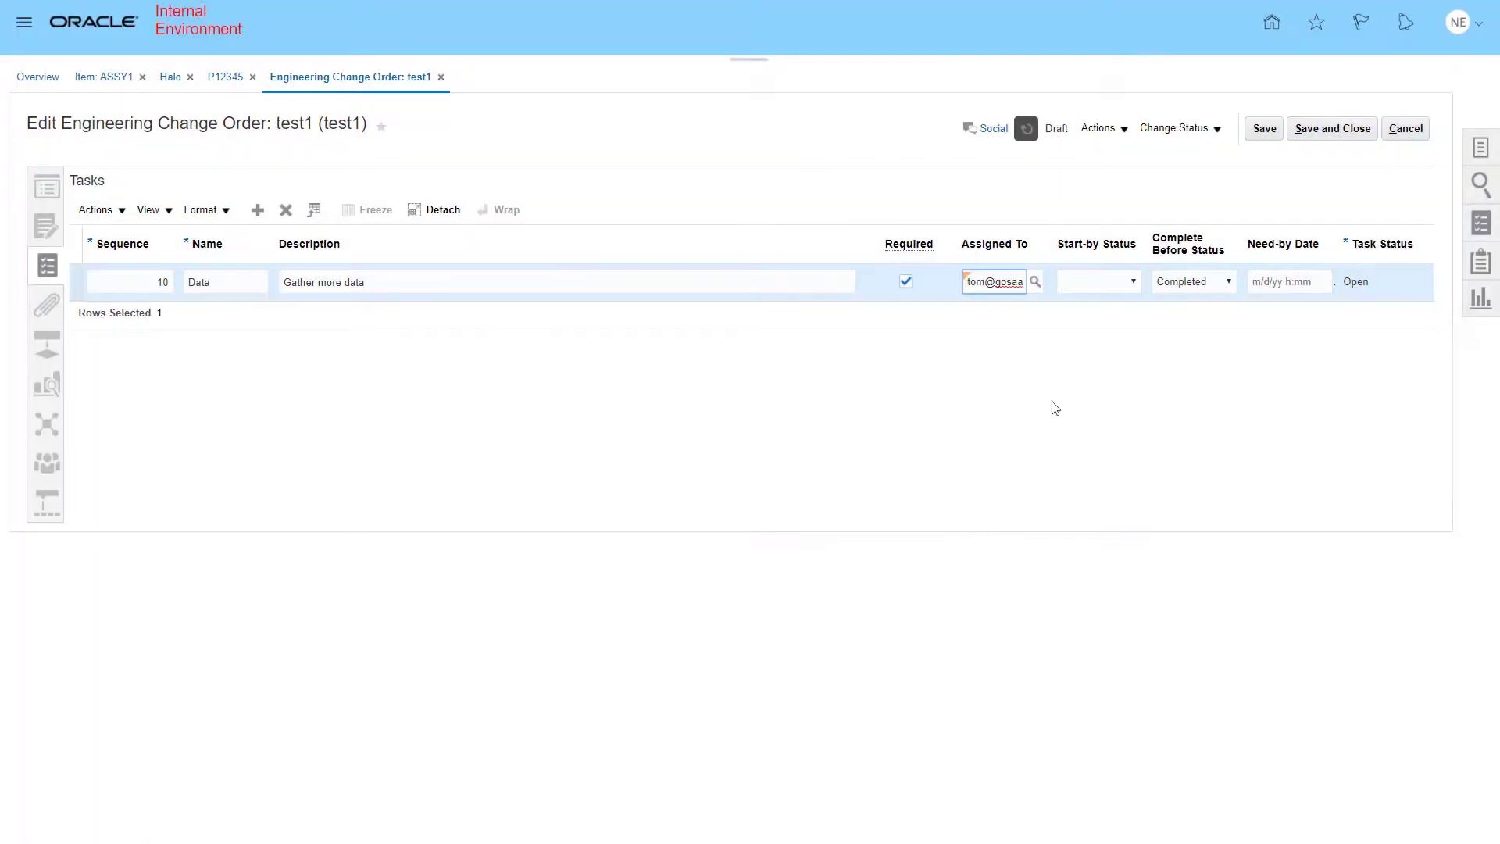
- Set the task's start-by status to Approval and save the change order
click(1133, 281)
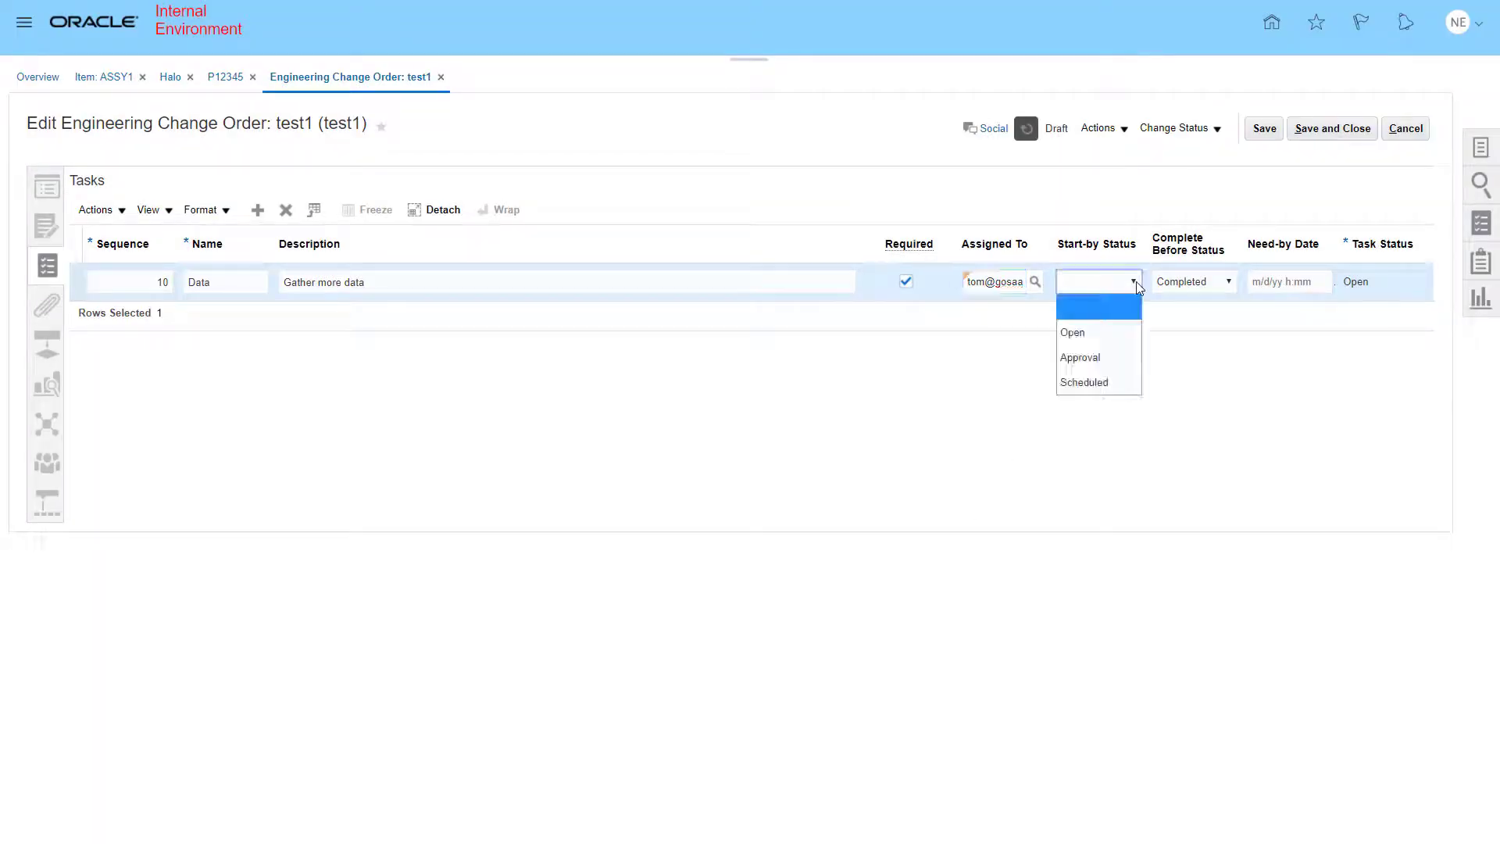
click(1115, 364)
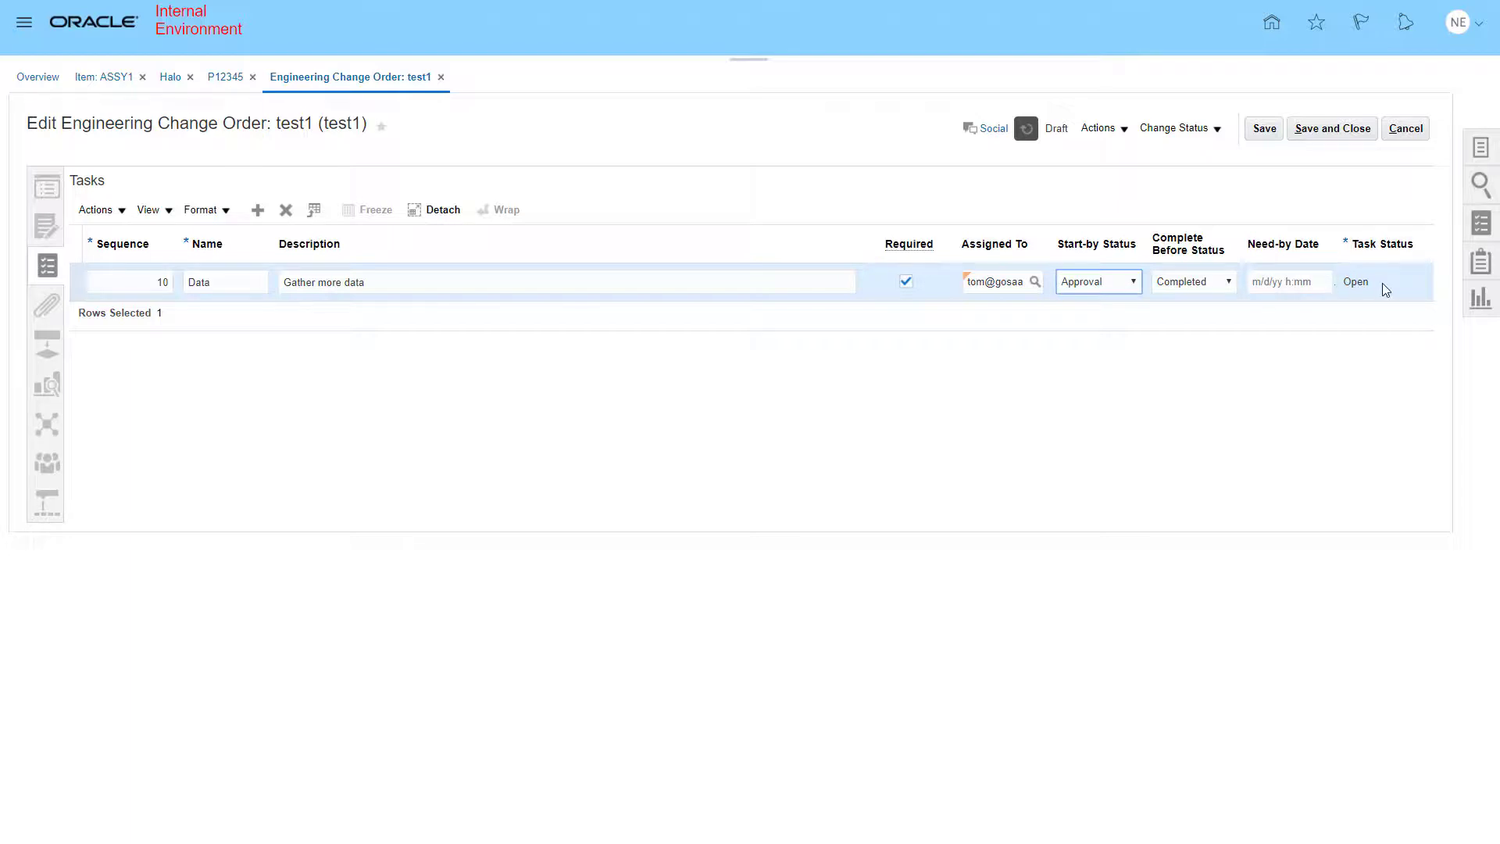
click(1263, 130)
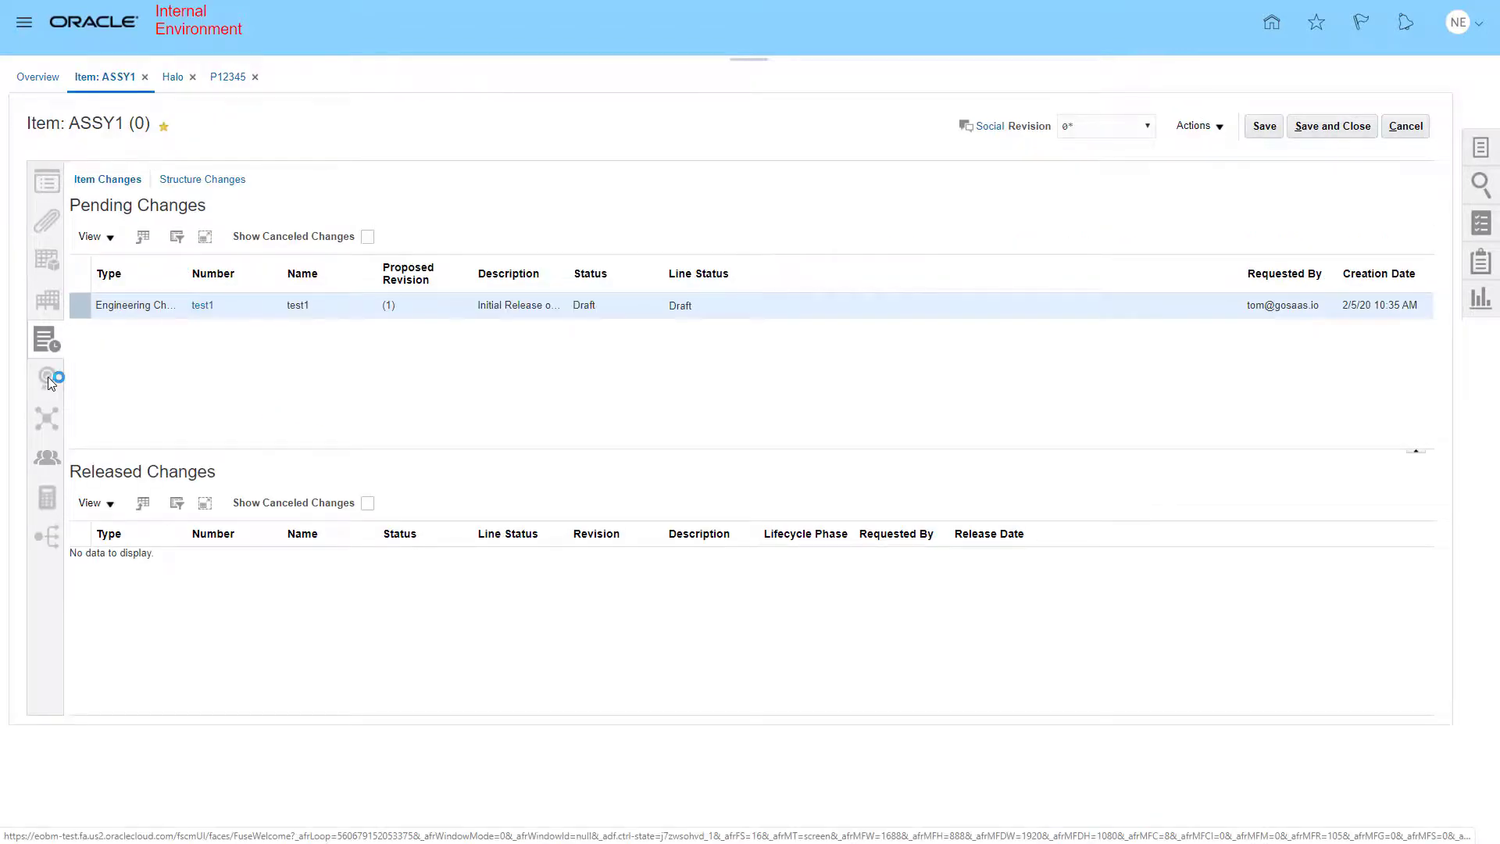
- Review the item's quality issues, relationships and team pages
click(48, 376)
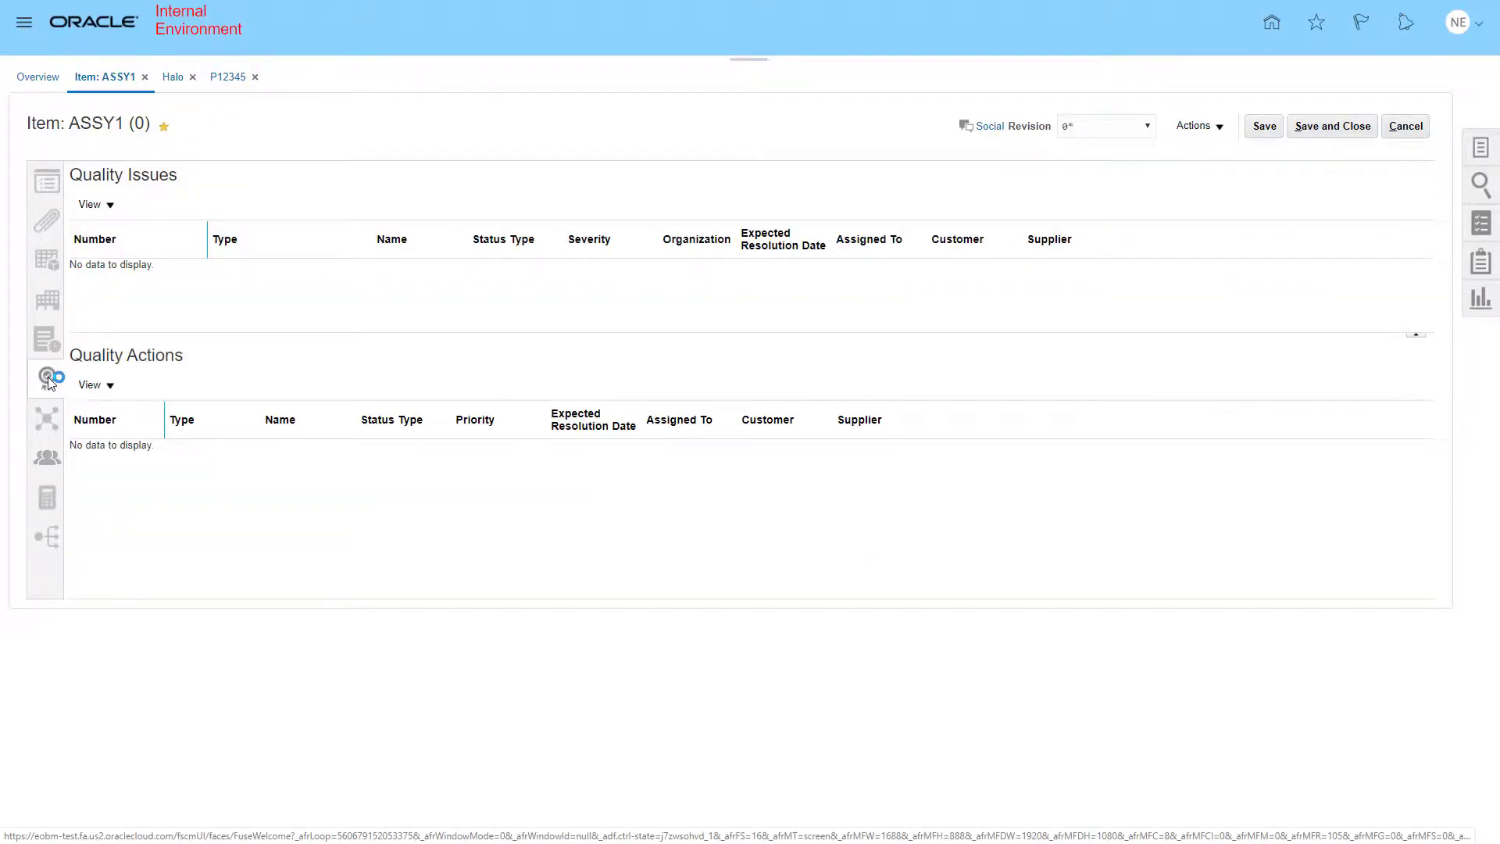
click(48, 422)
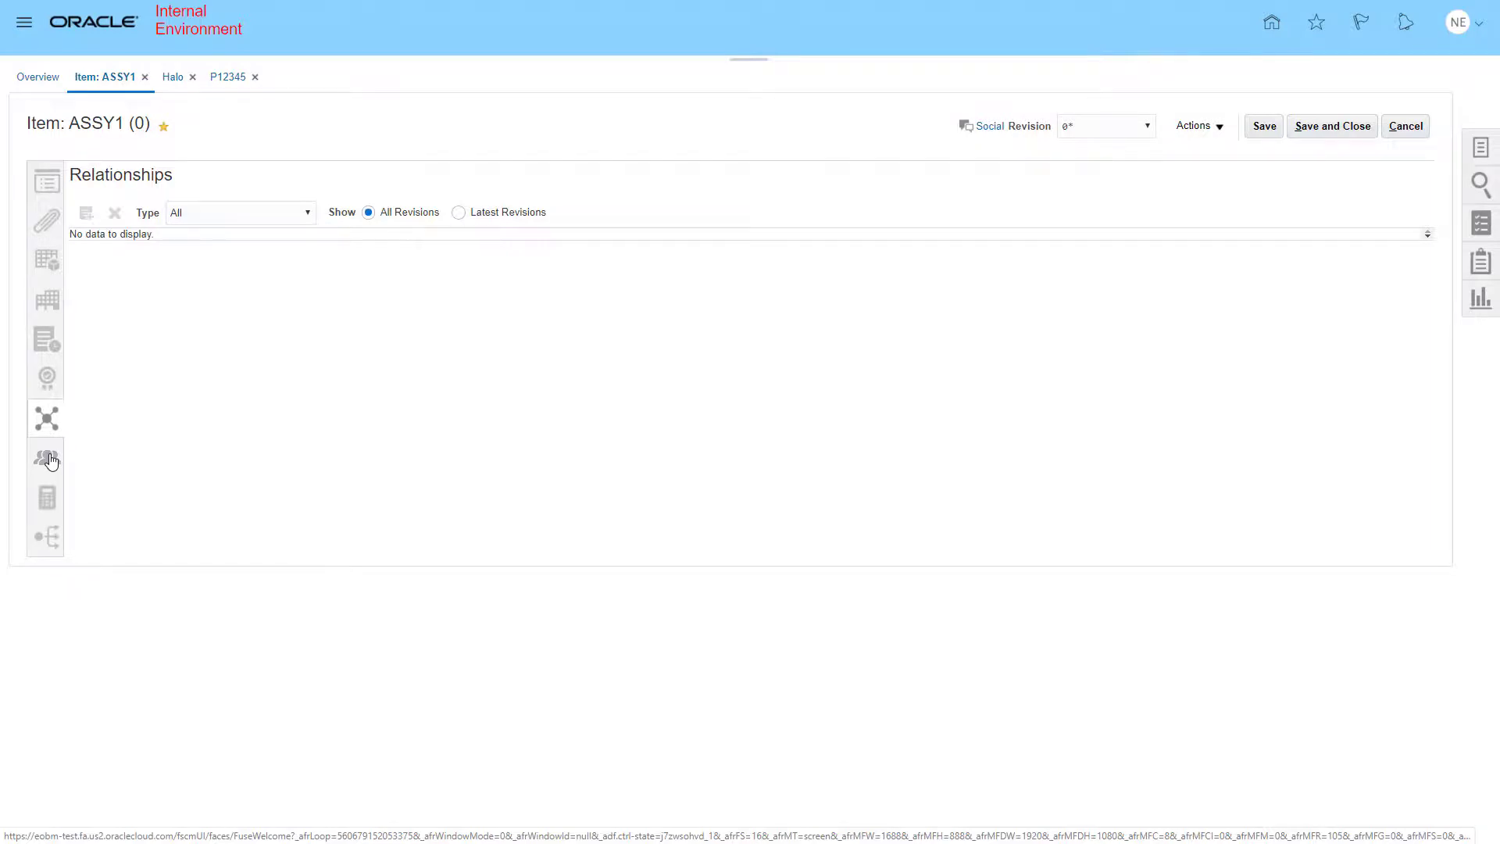
click(48, 460)
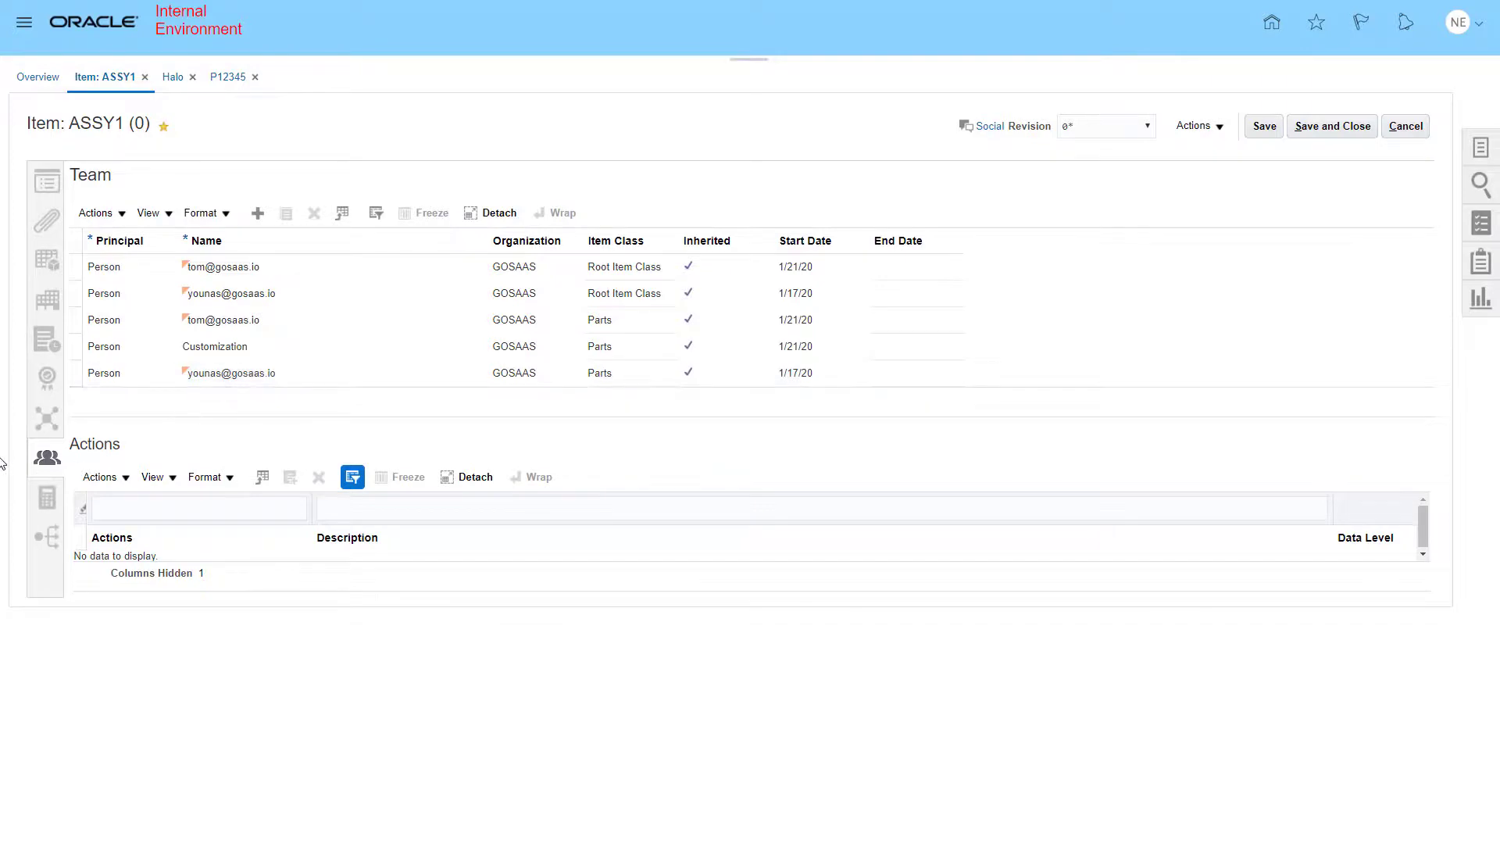
- Open the item grade page and show Unreleased Items
click(48, 499)
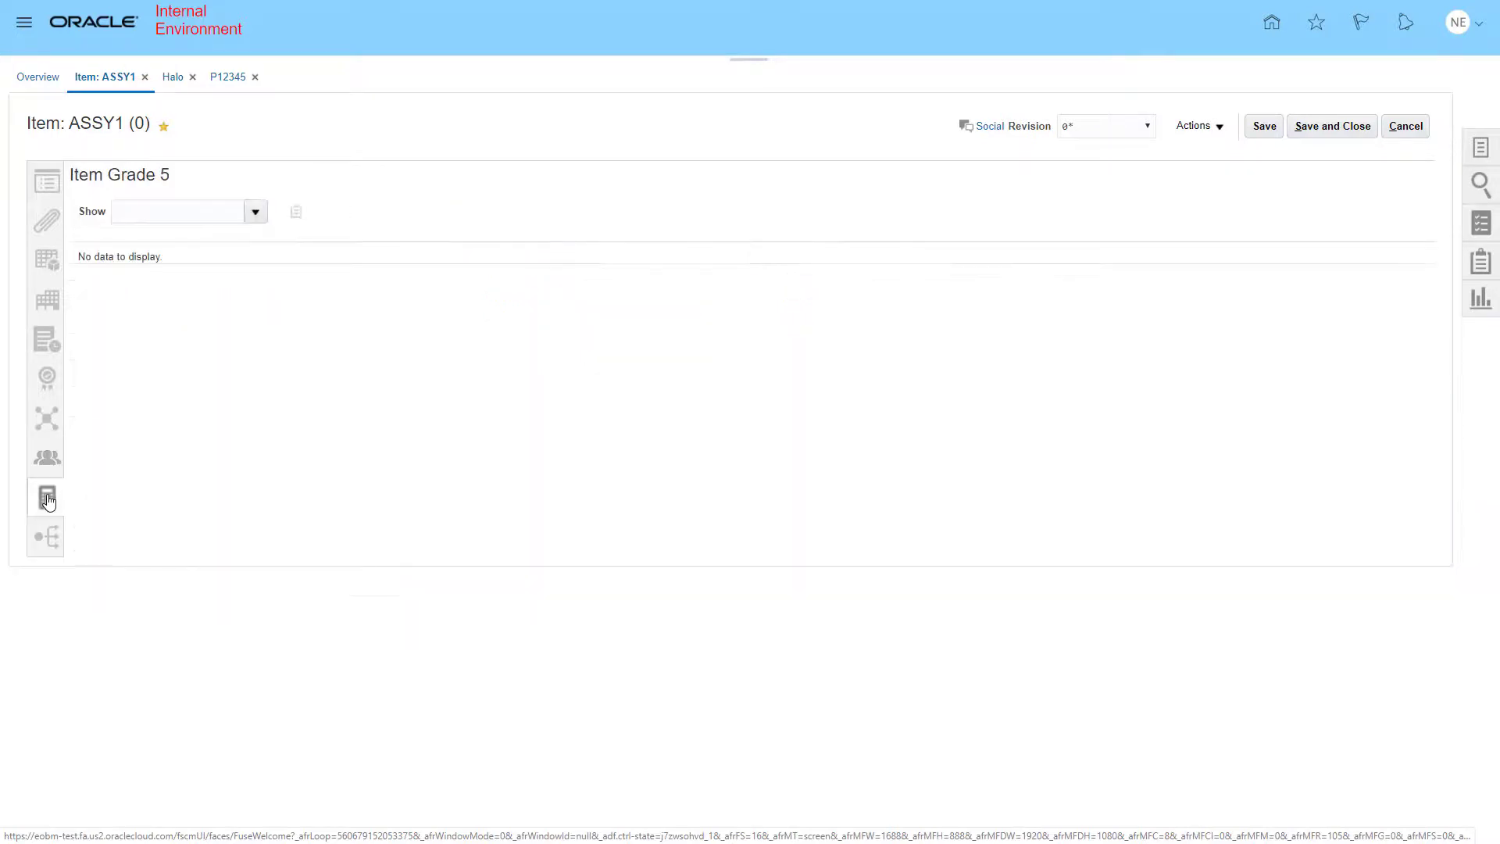
click(257, 212)
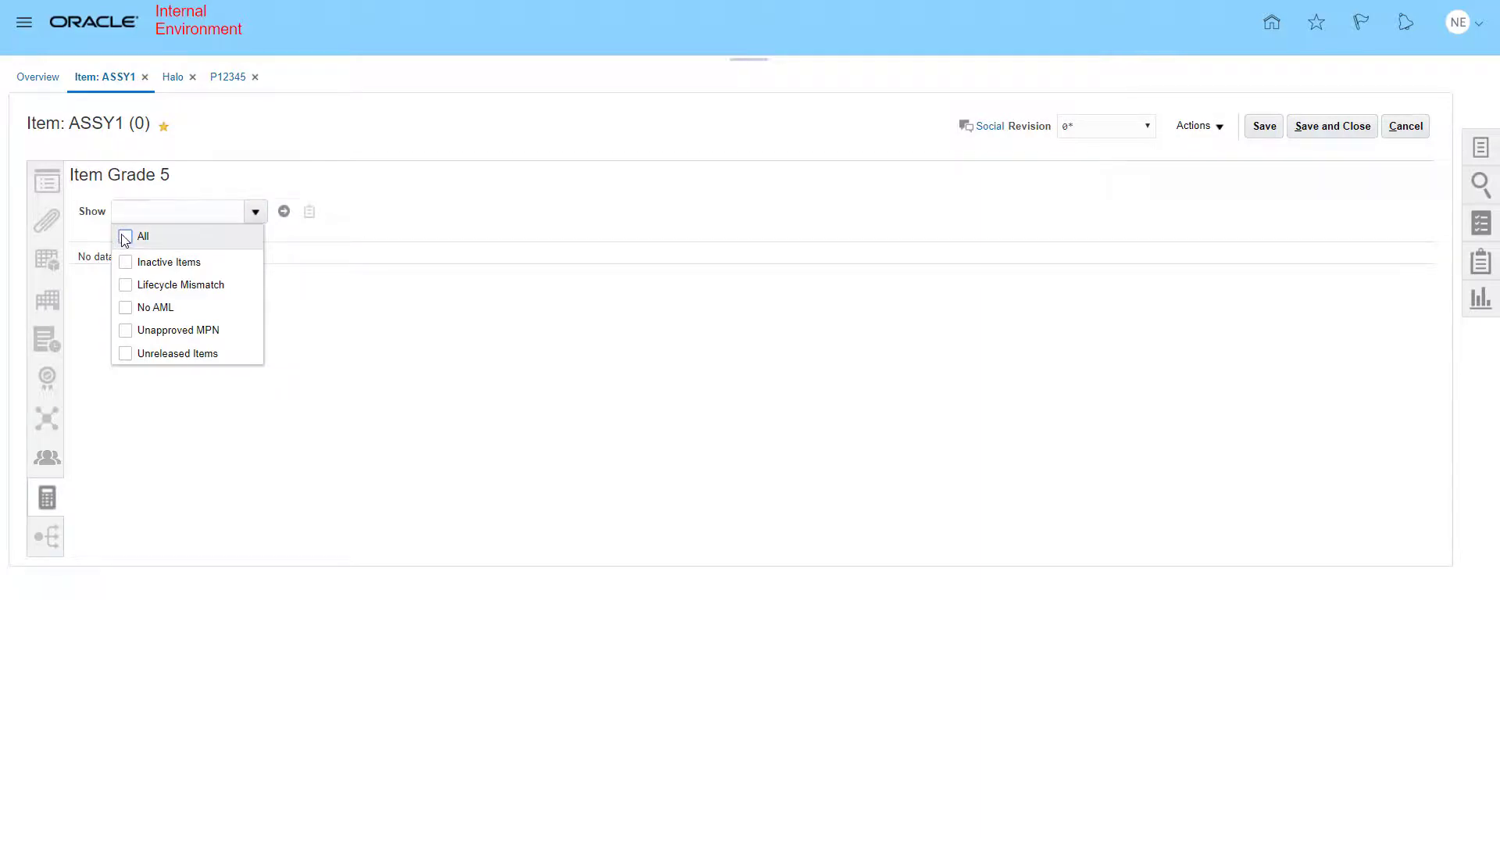
click(125, 353)
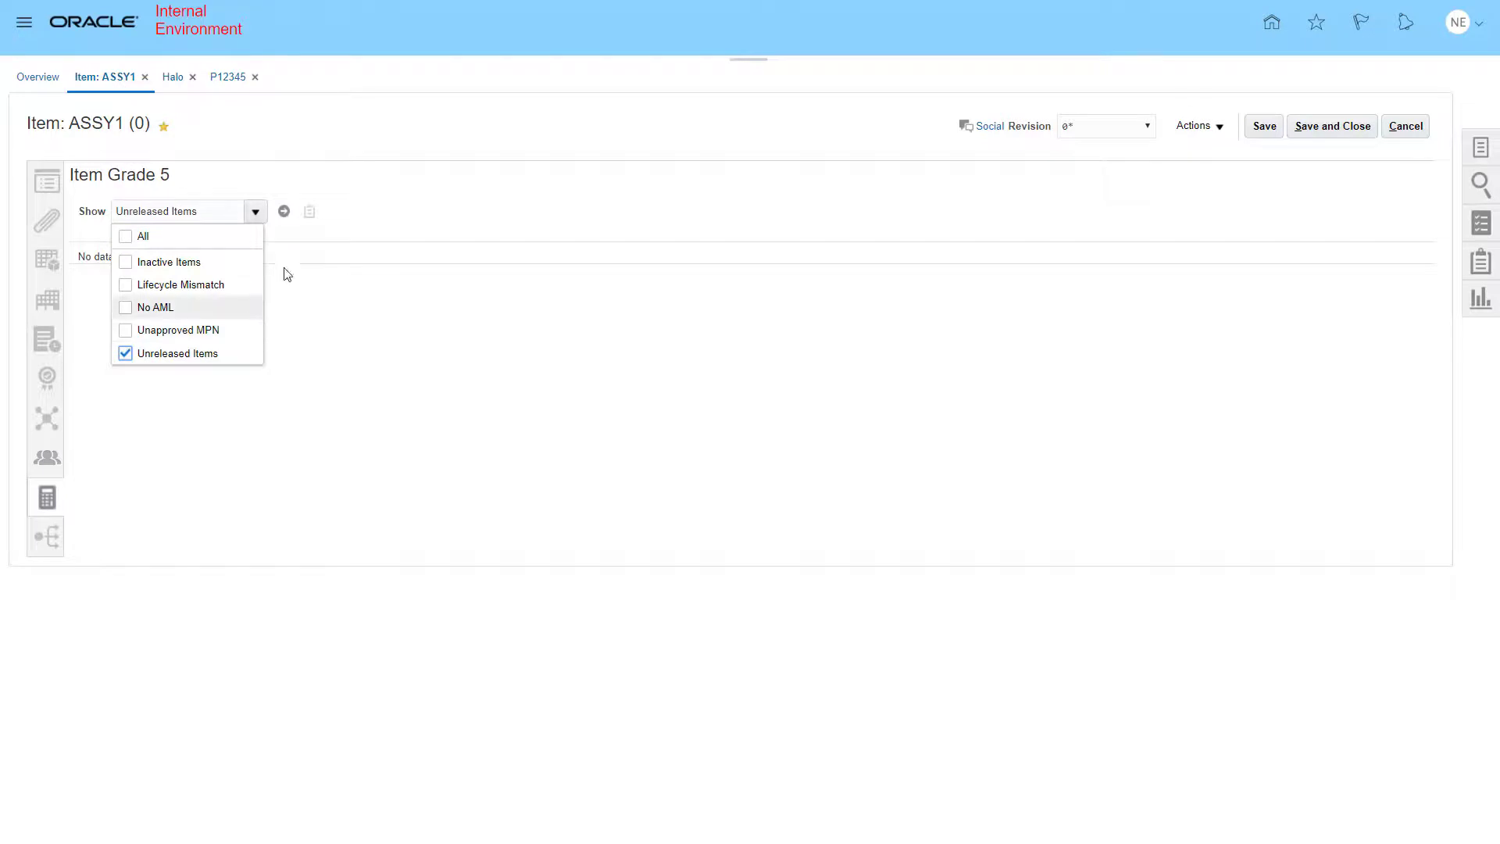
click(285, 214)
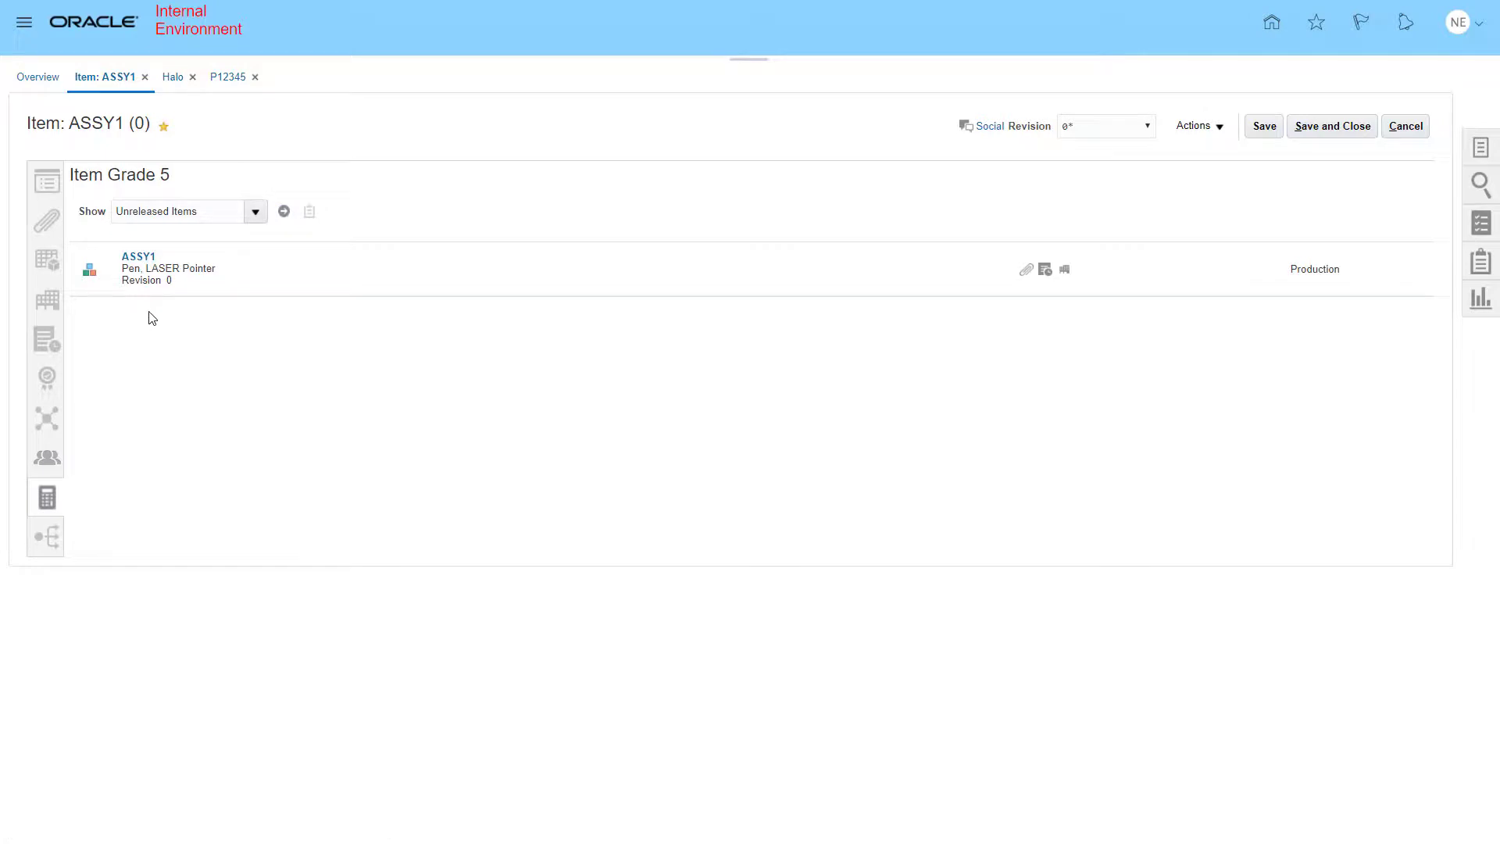
- View the item's where-used list at all structure levels, then switch to the Oracle Applications browser tab
click(52, 538)
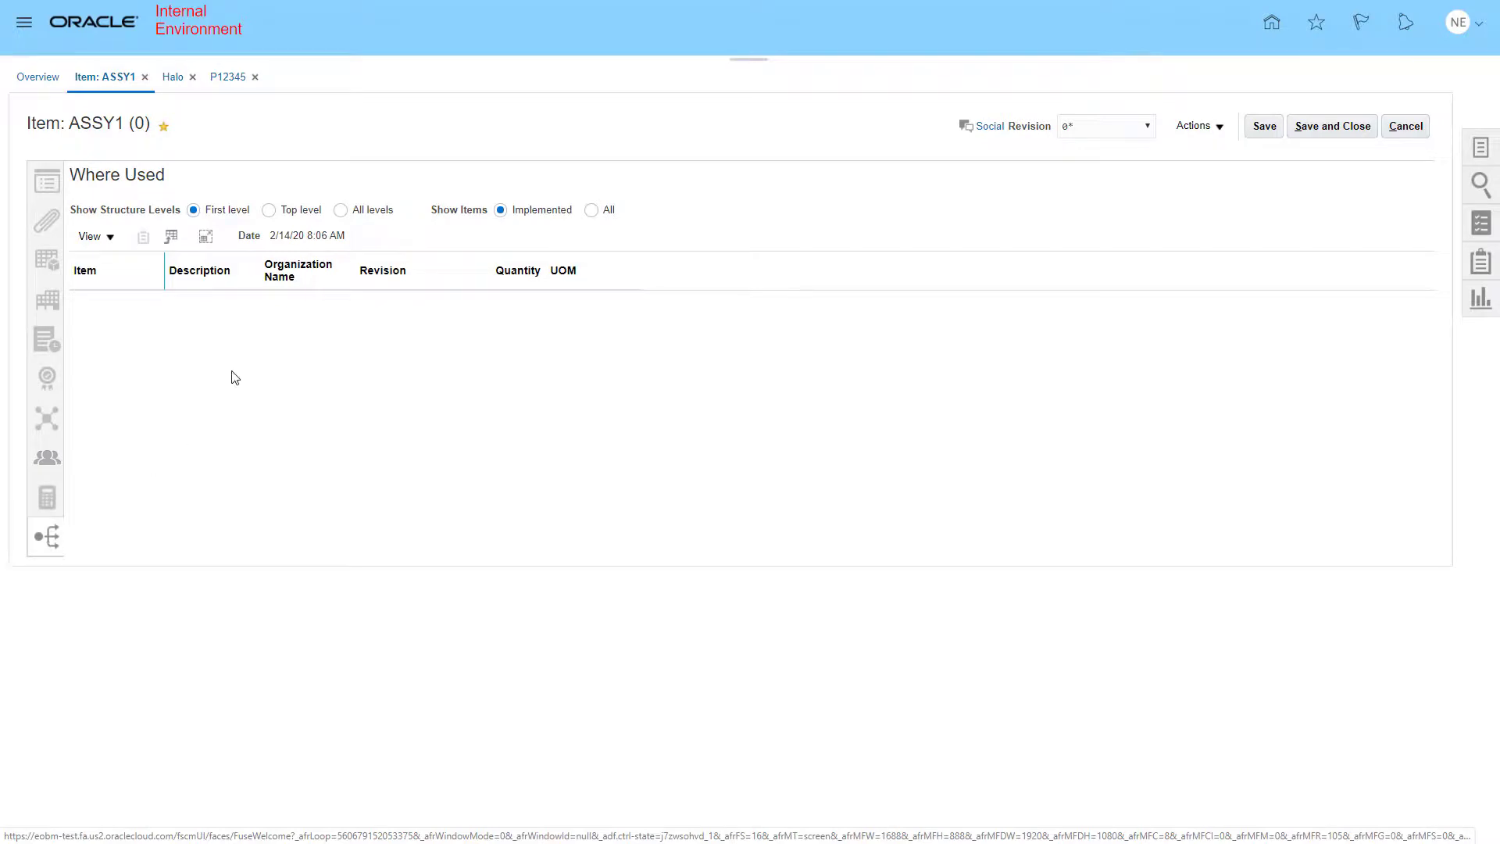
click(342, 211)
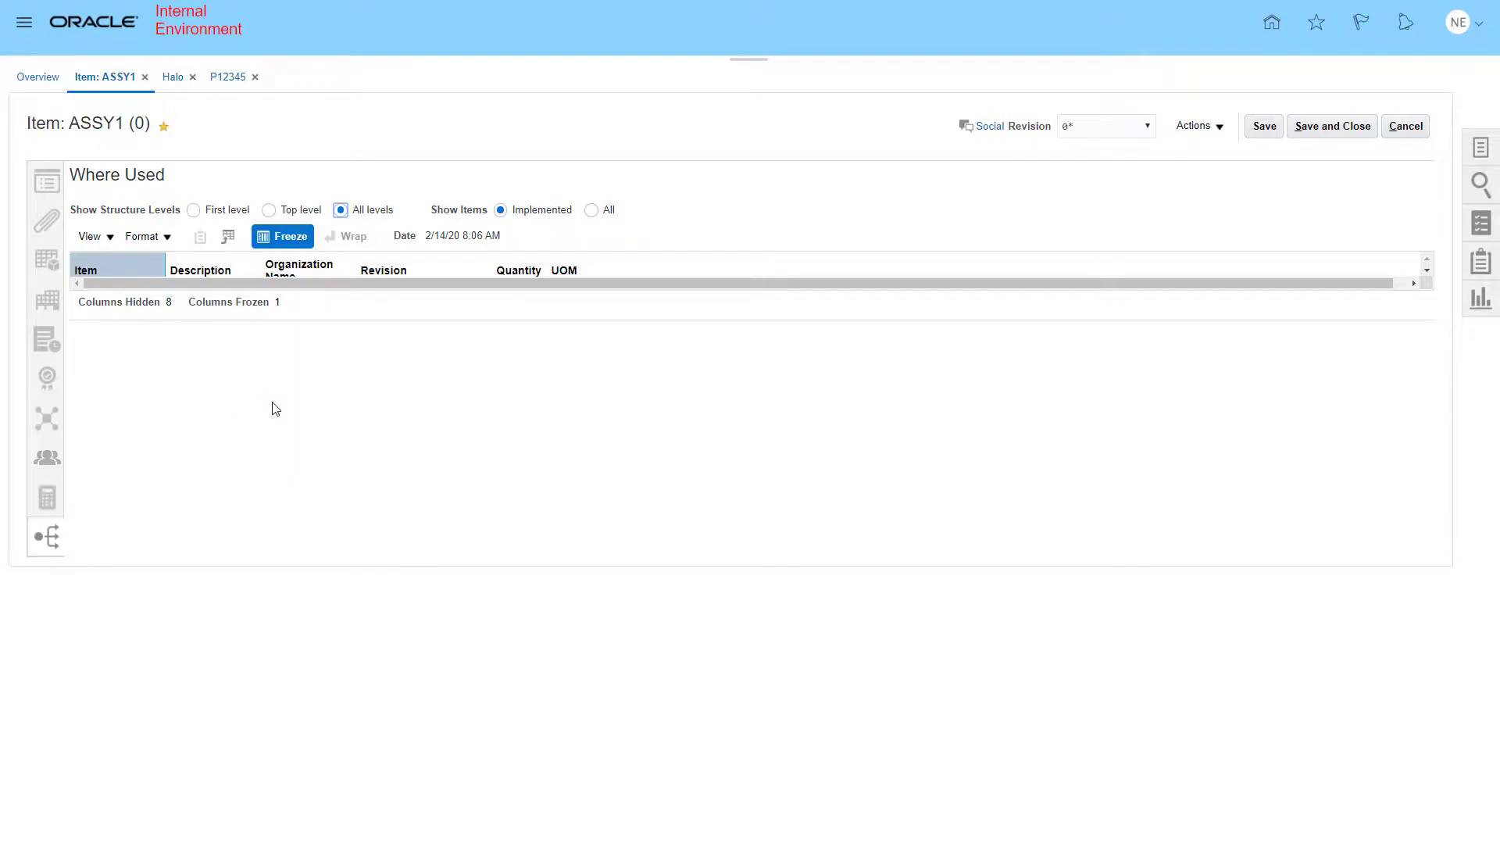
click(128, 15)
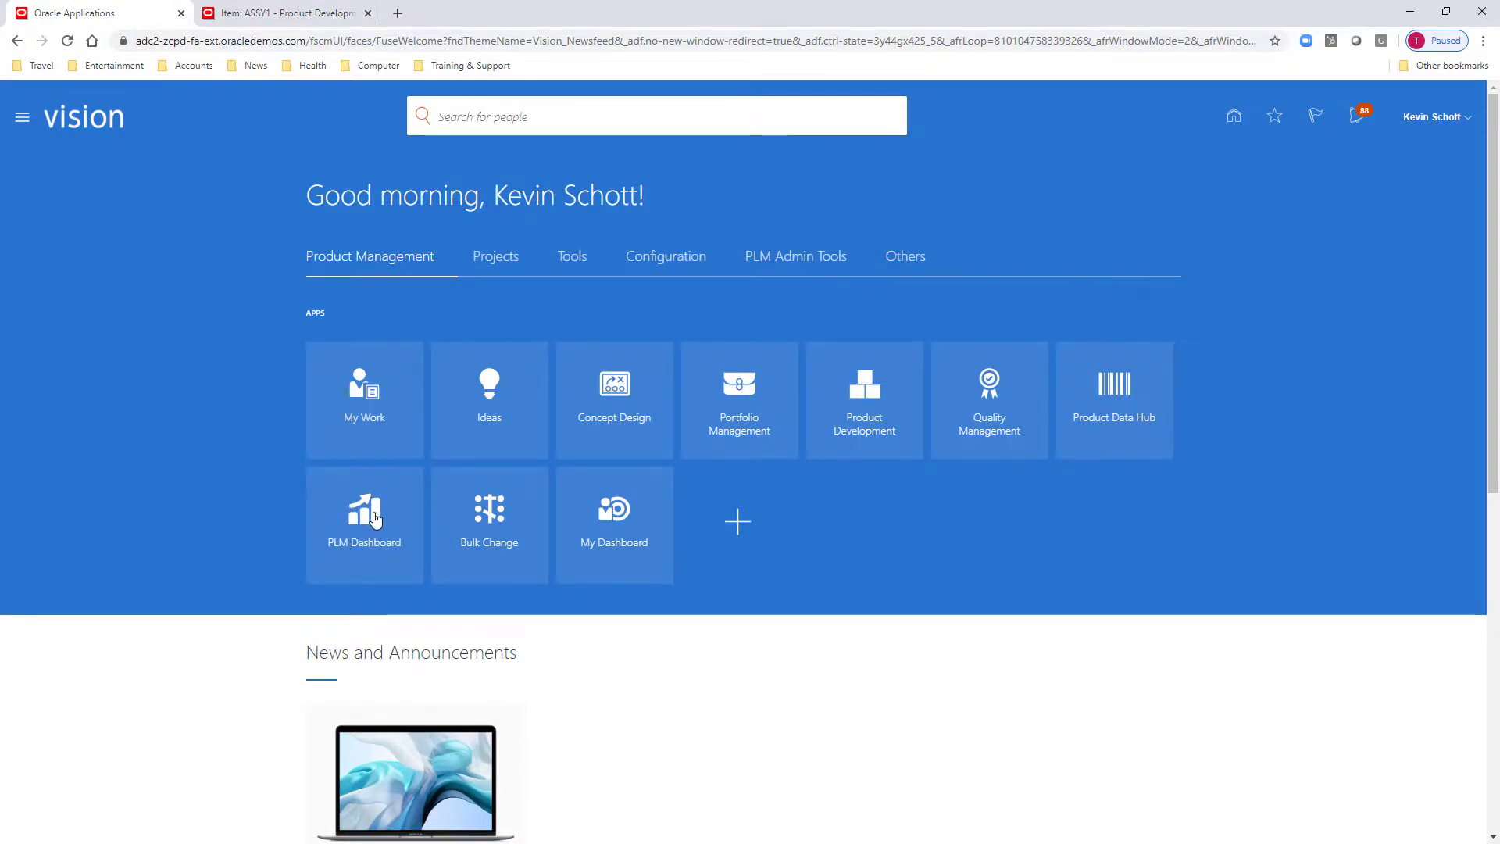
- Open the PLM Dashboard in full screen and go to its Change Orders analytics
click(375, 519)
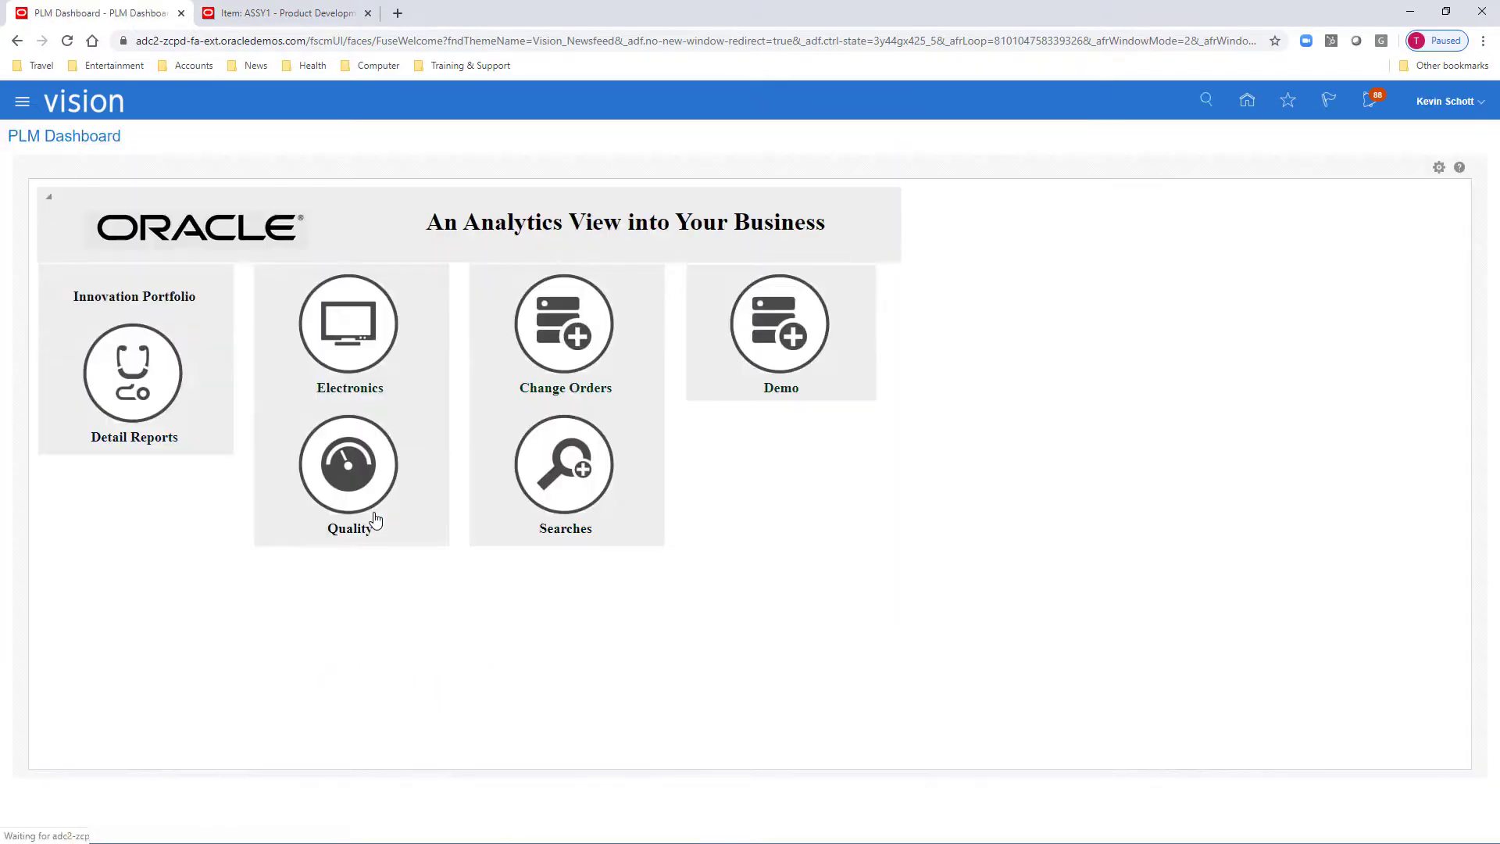
key(F11)
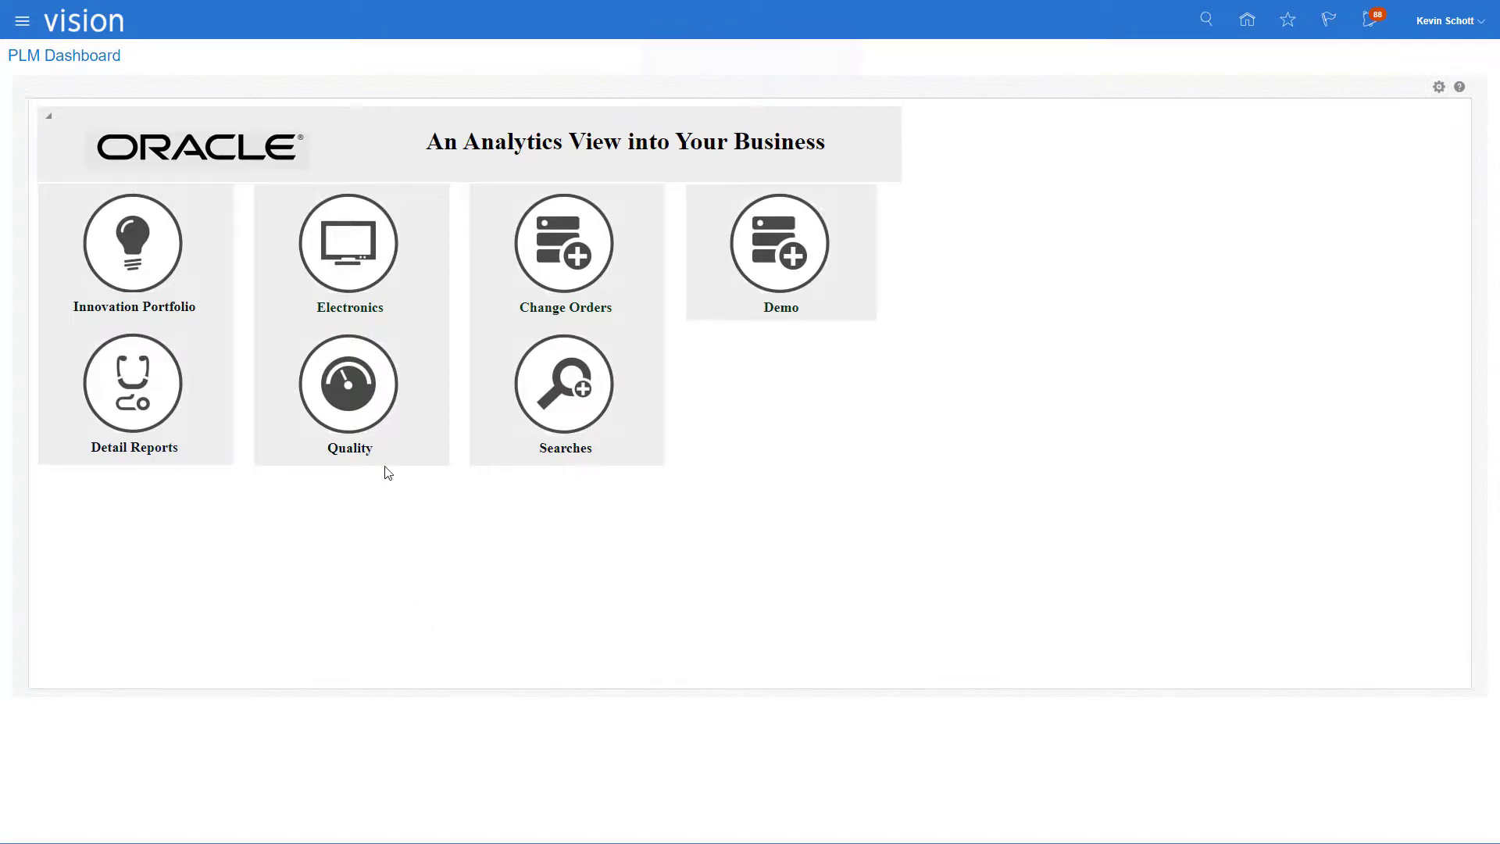
click(575, 255)
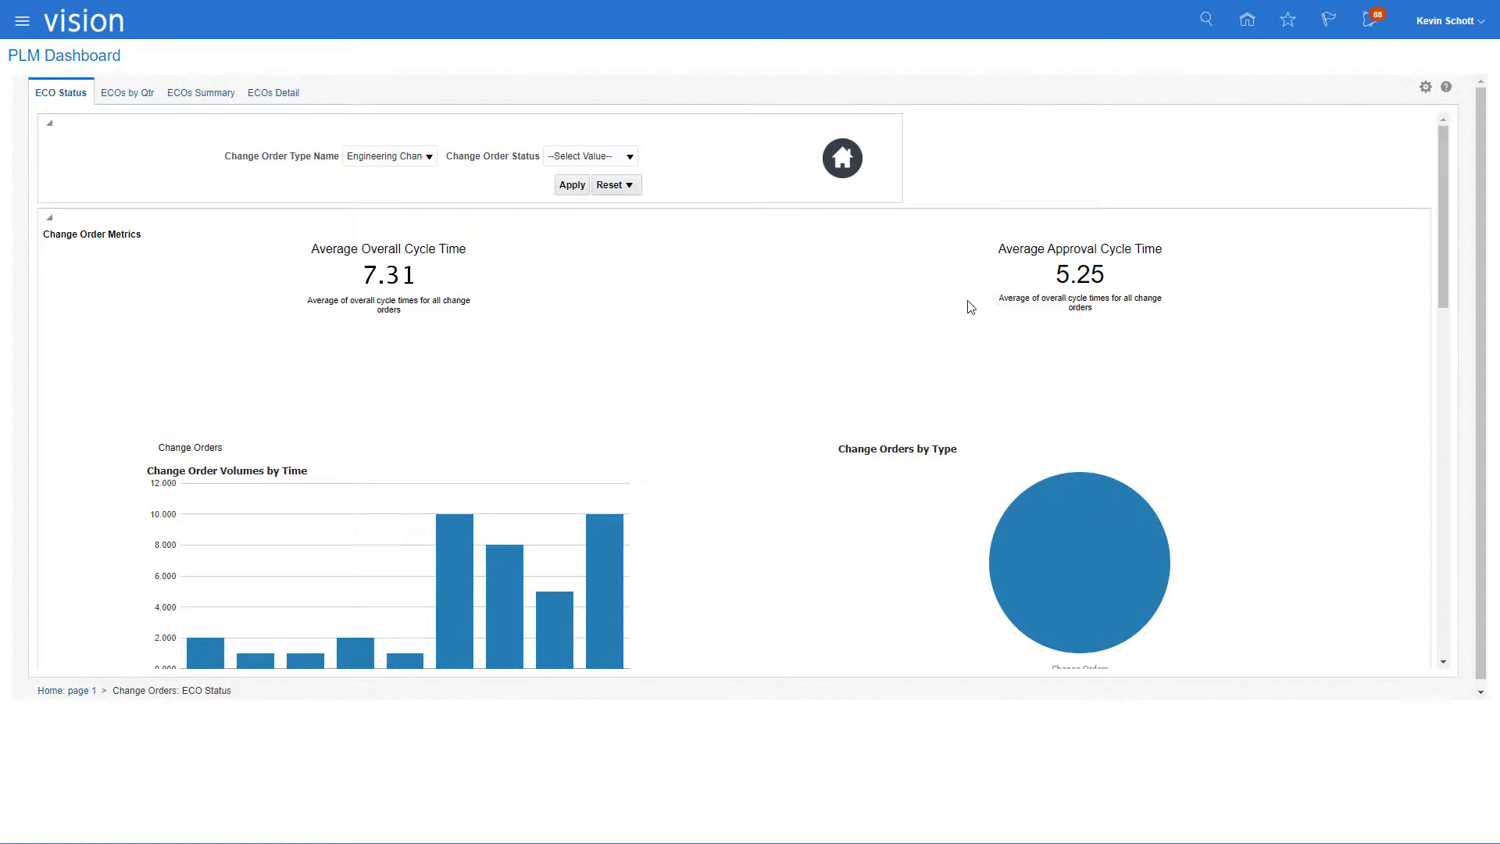
- Browse the options in the change order type and change order status filter lists
click(430, 157)
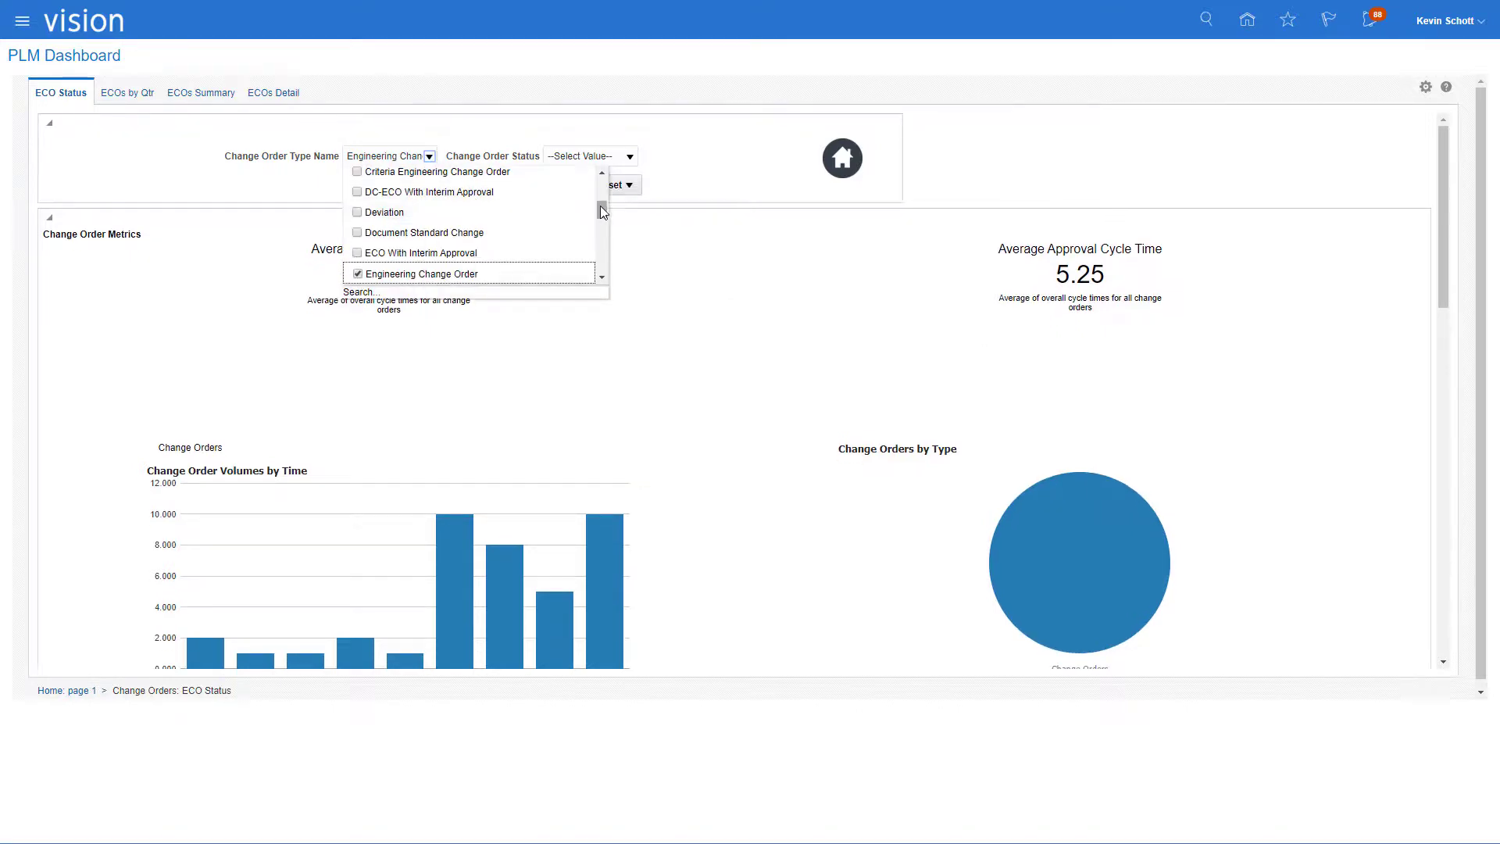
mouse_move(600, 205)
mouse_down()
mouse_move(600, 264)
mouse_move(597, 183)
mouse_up()
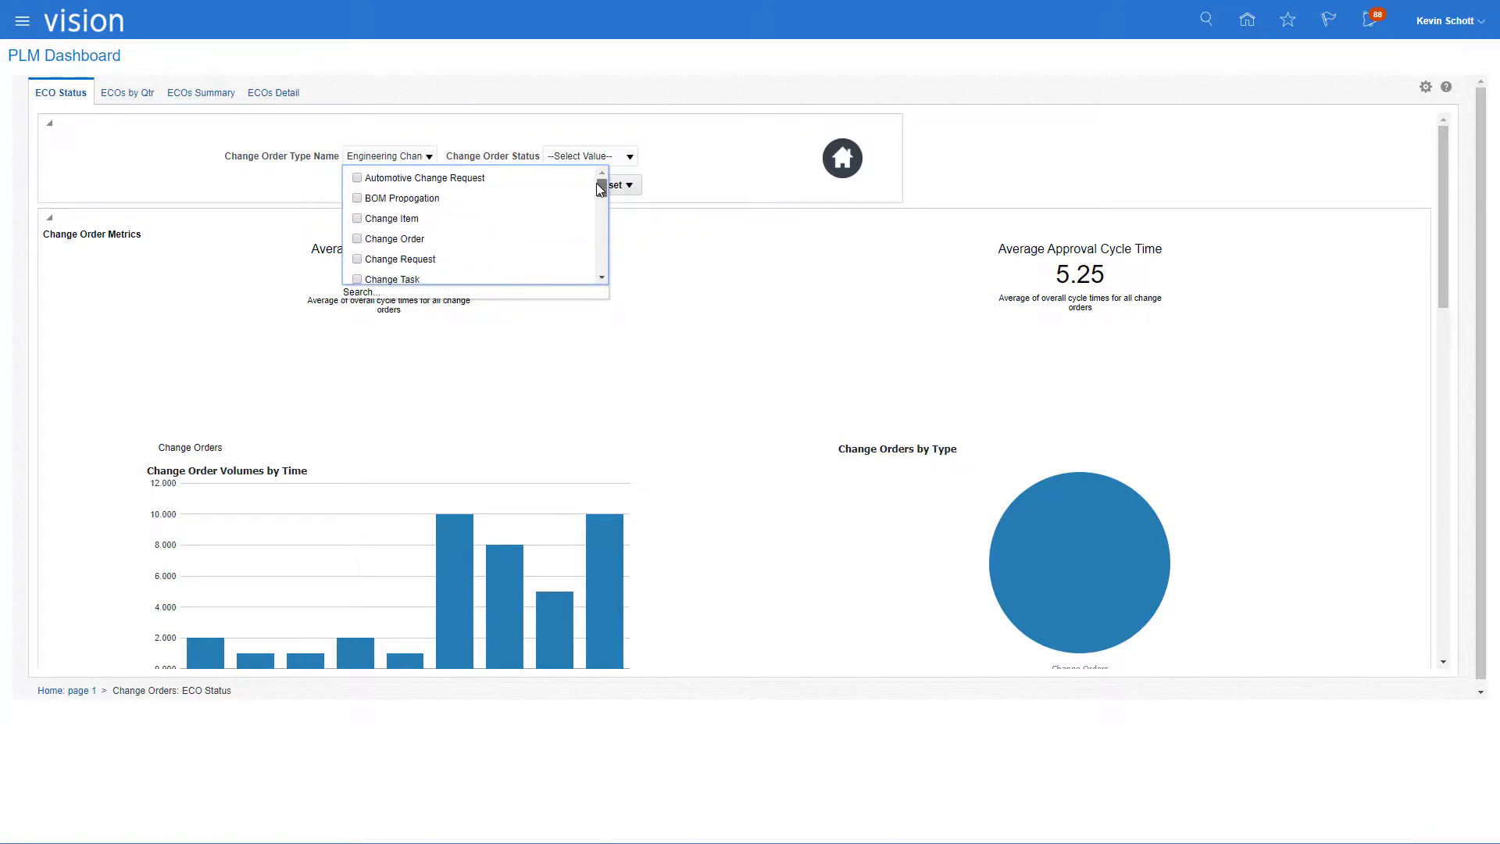
click(631, 159)
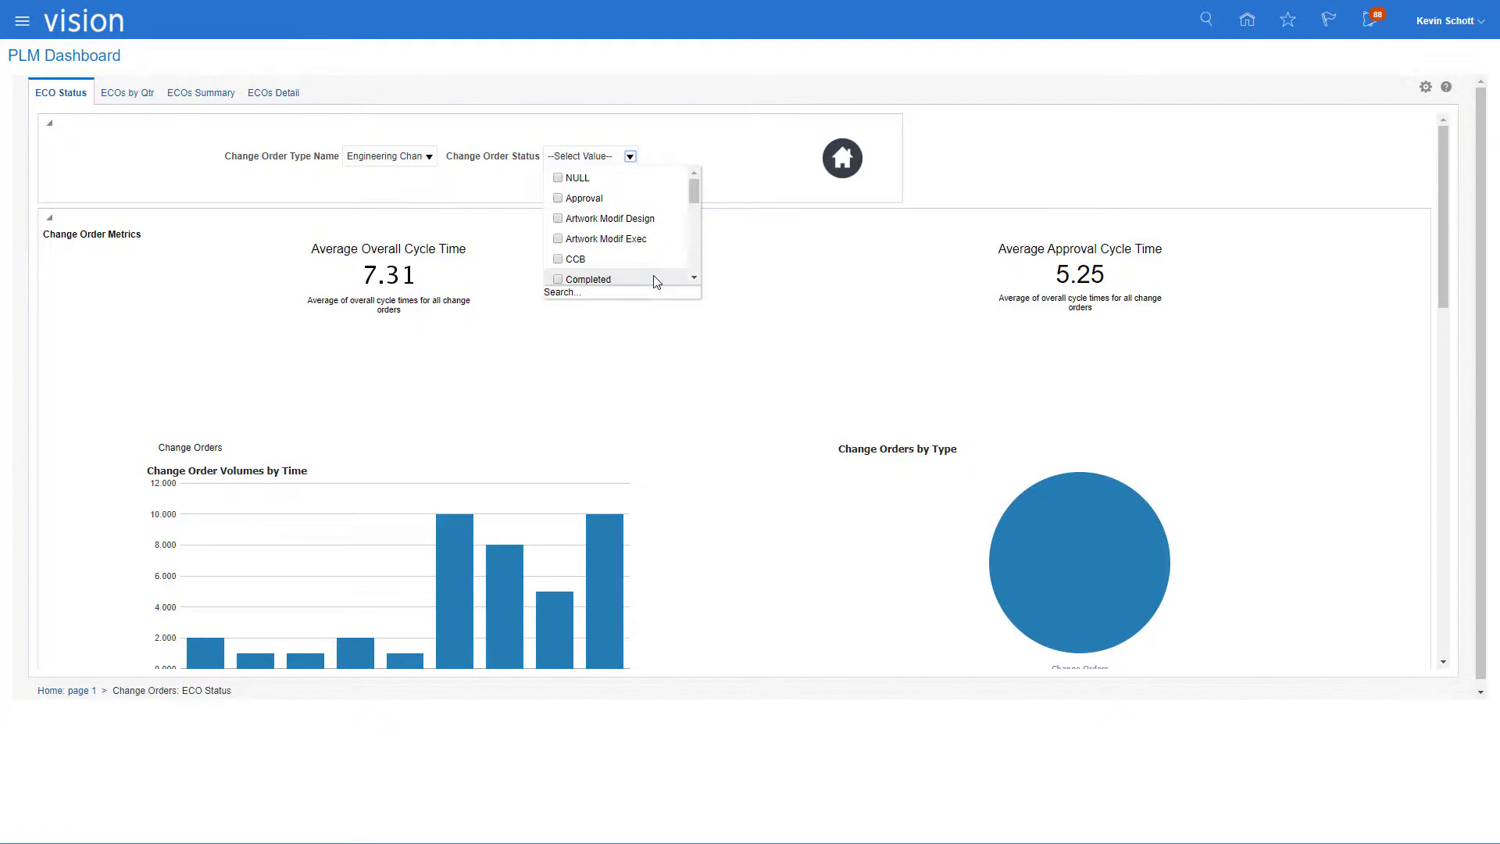
click(657, 143)
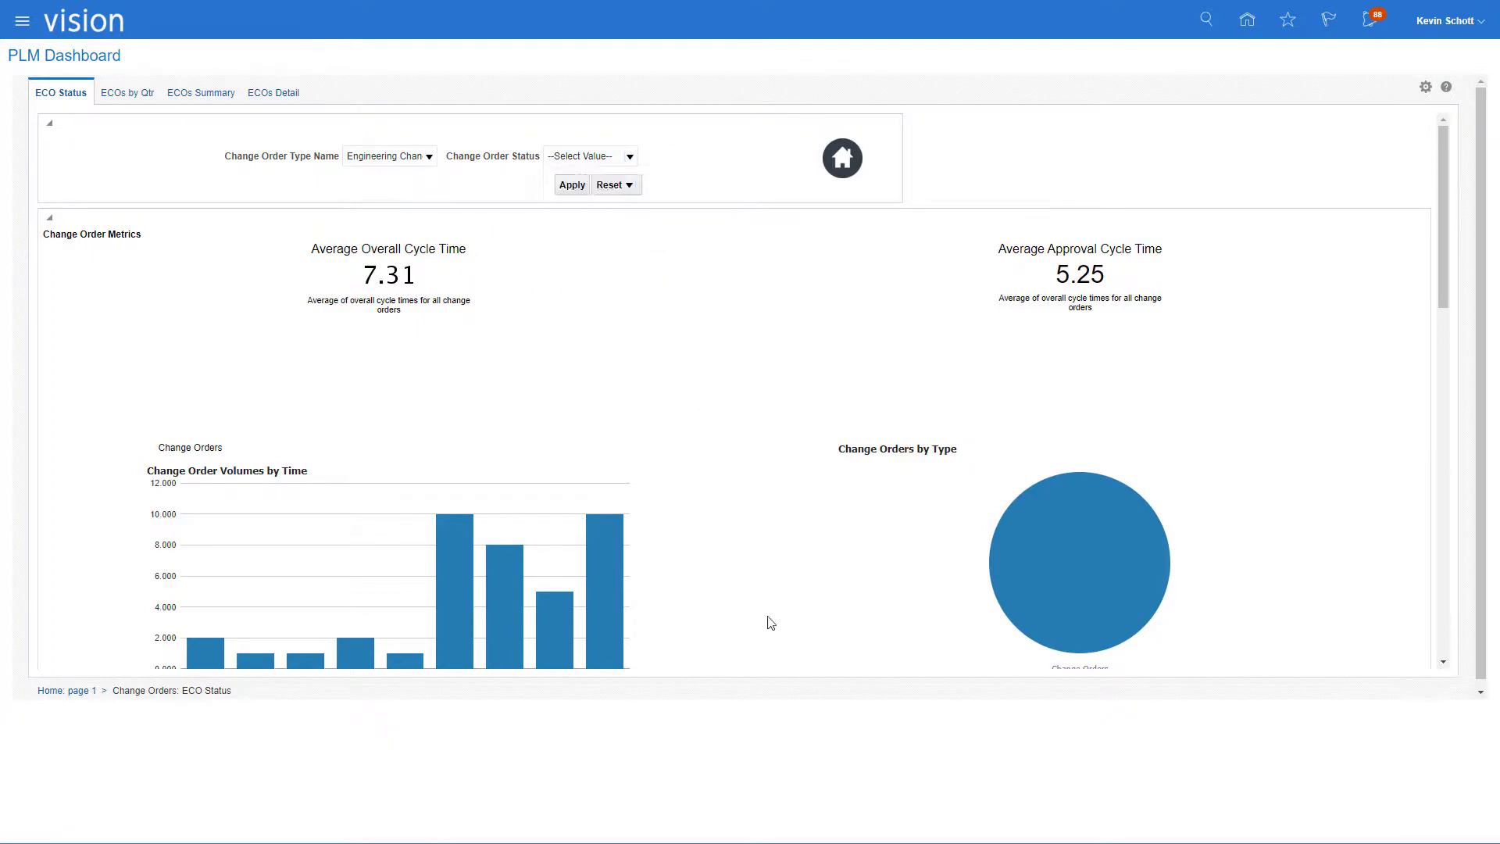
- Scroll through the change order metrics, charts and table on the ECO Status page
scroll(783, 600, down, 3)
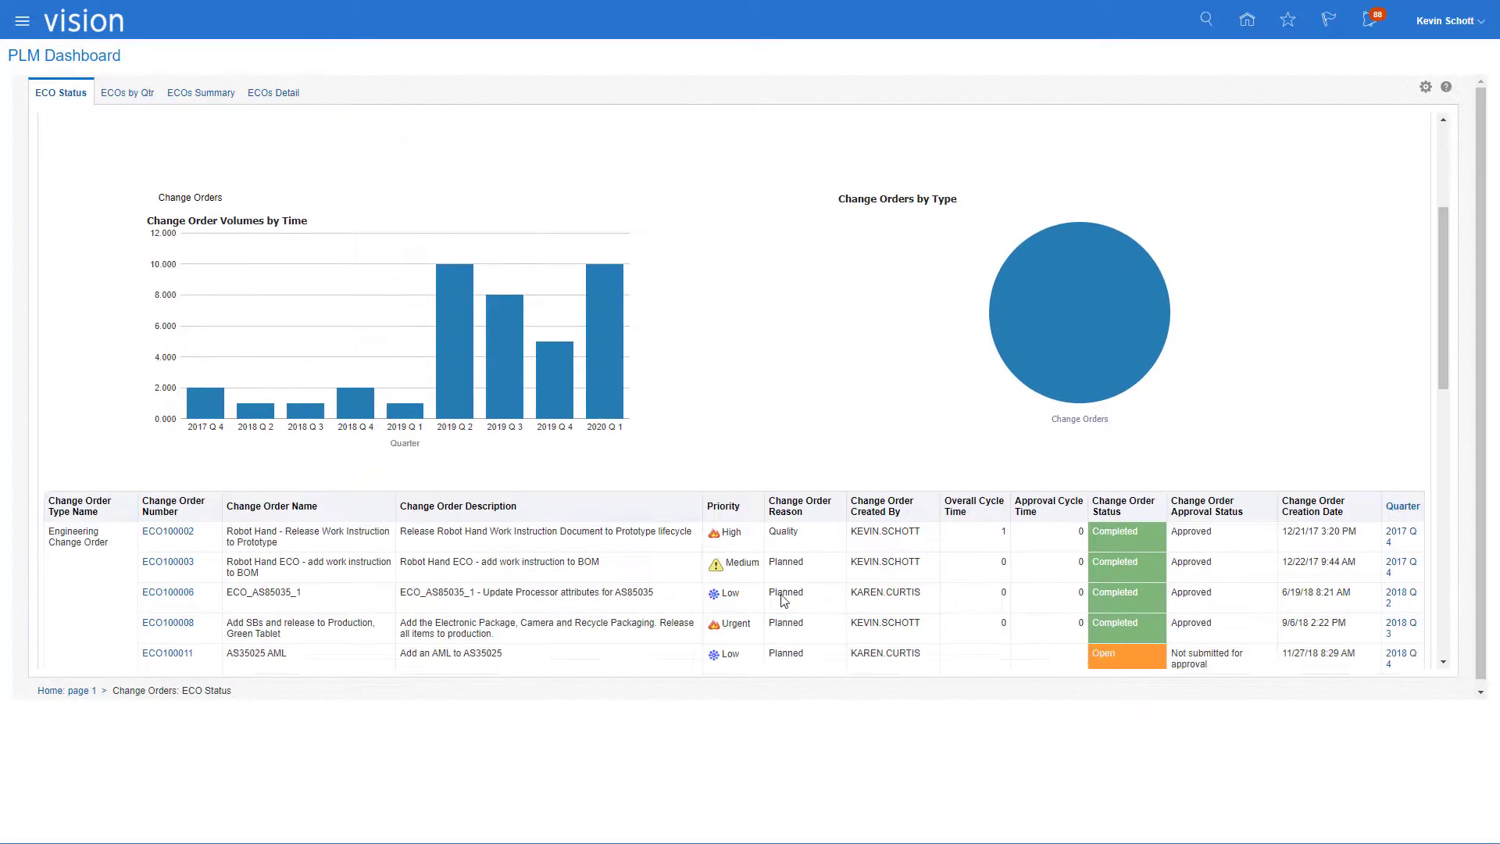
scroll(783, 600, down, 4)
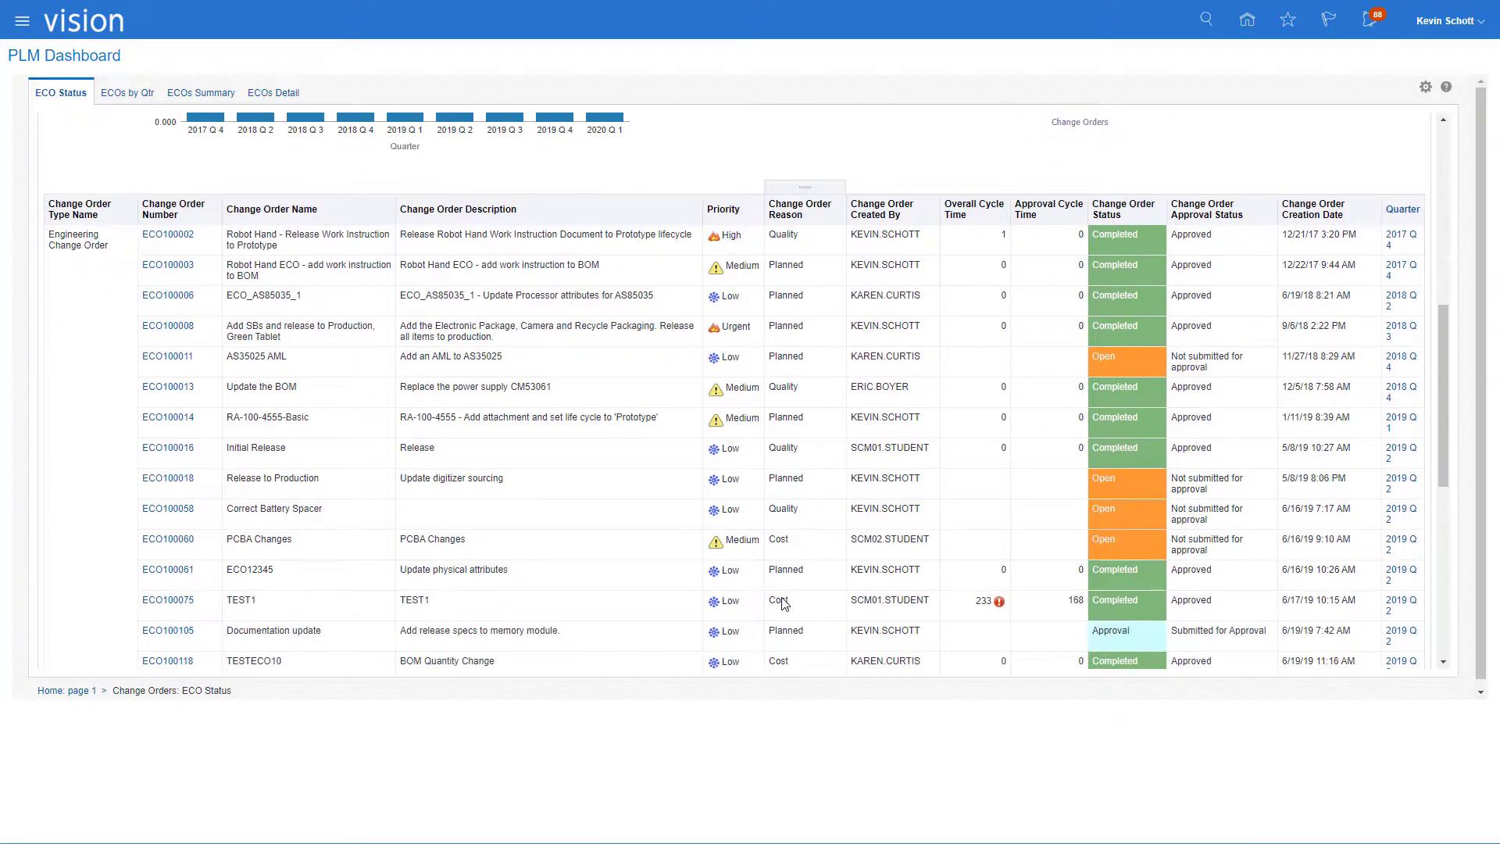
scroll(783, 603, down, 1)
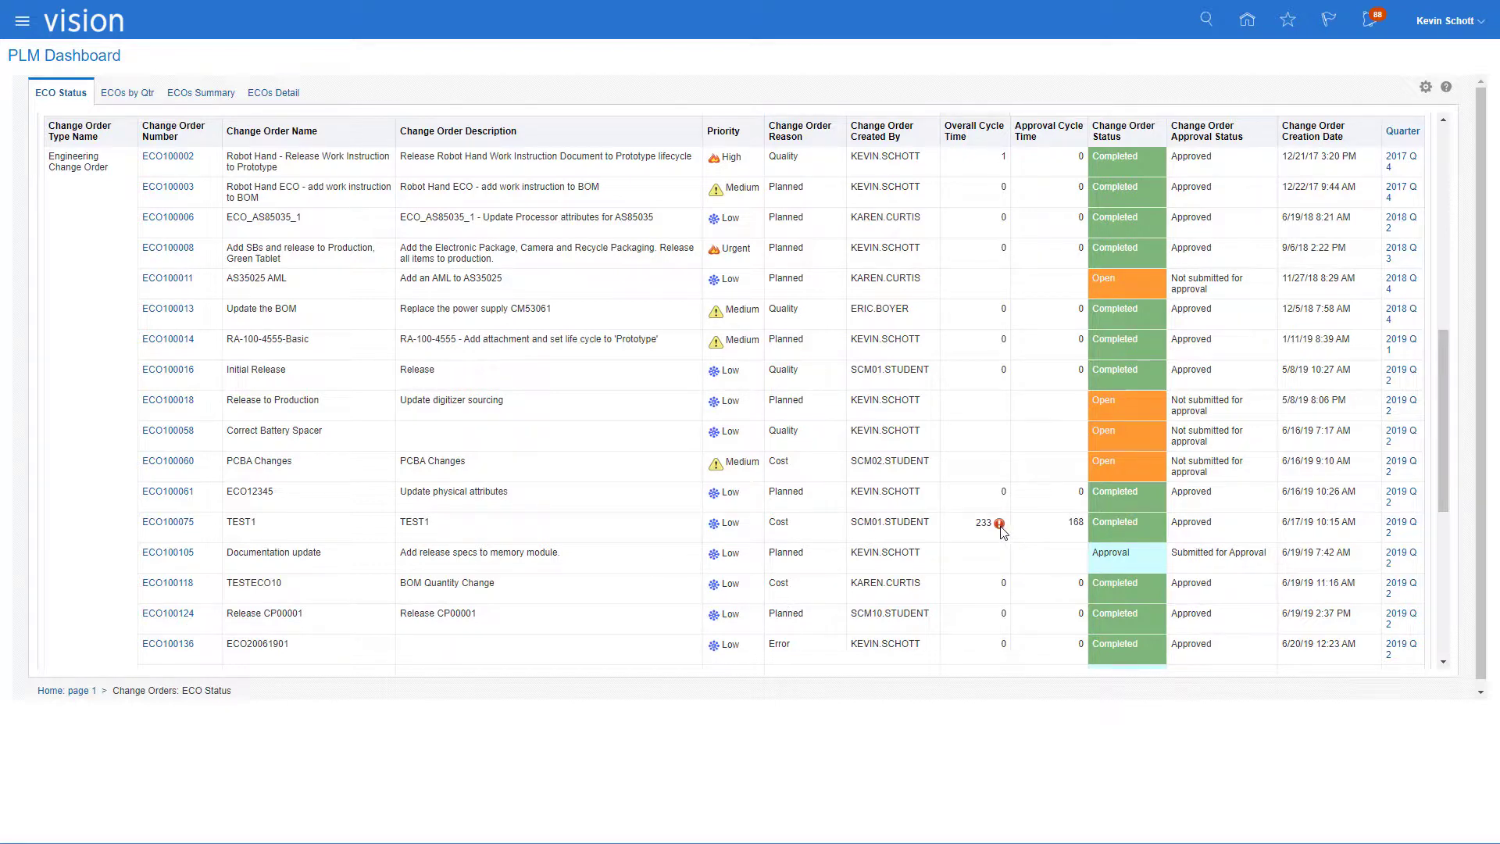
scroll(1002, 530, down, 5)
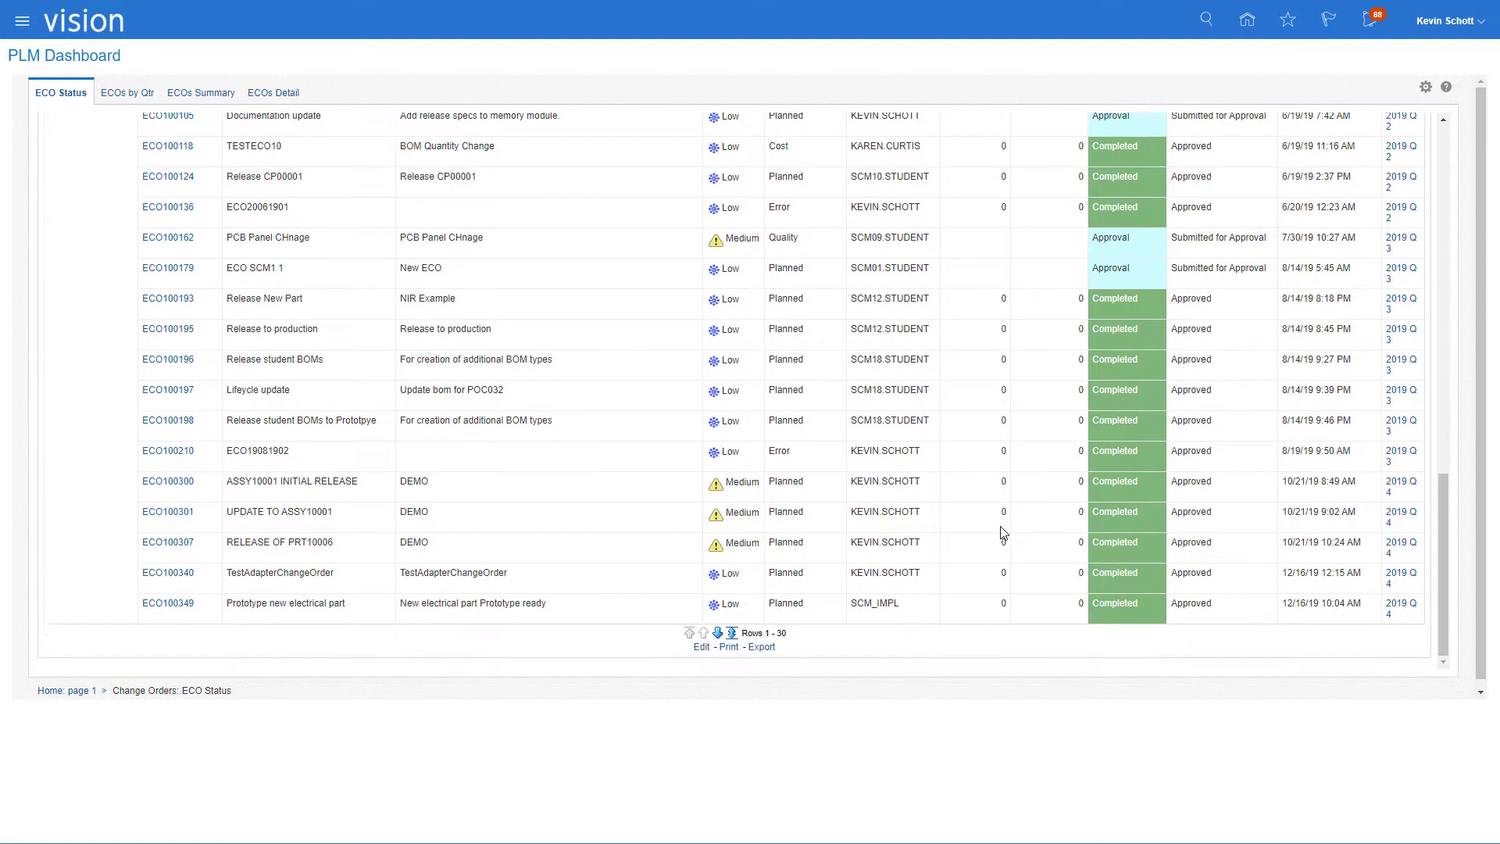
scroll(1004, 532, up, 10)
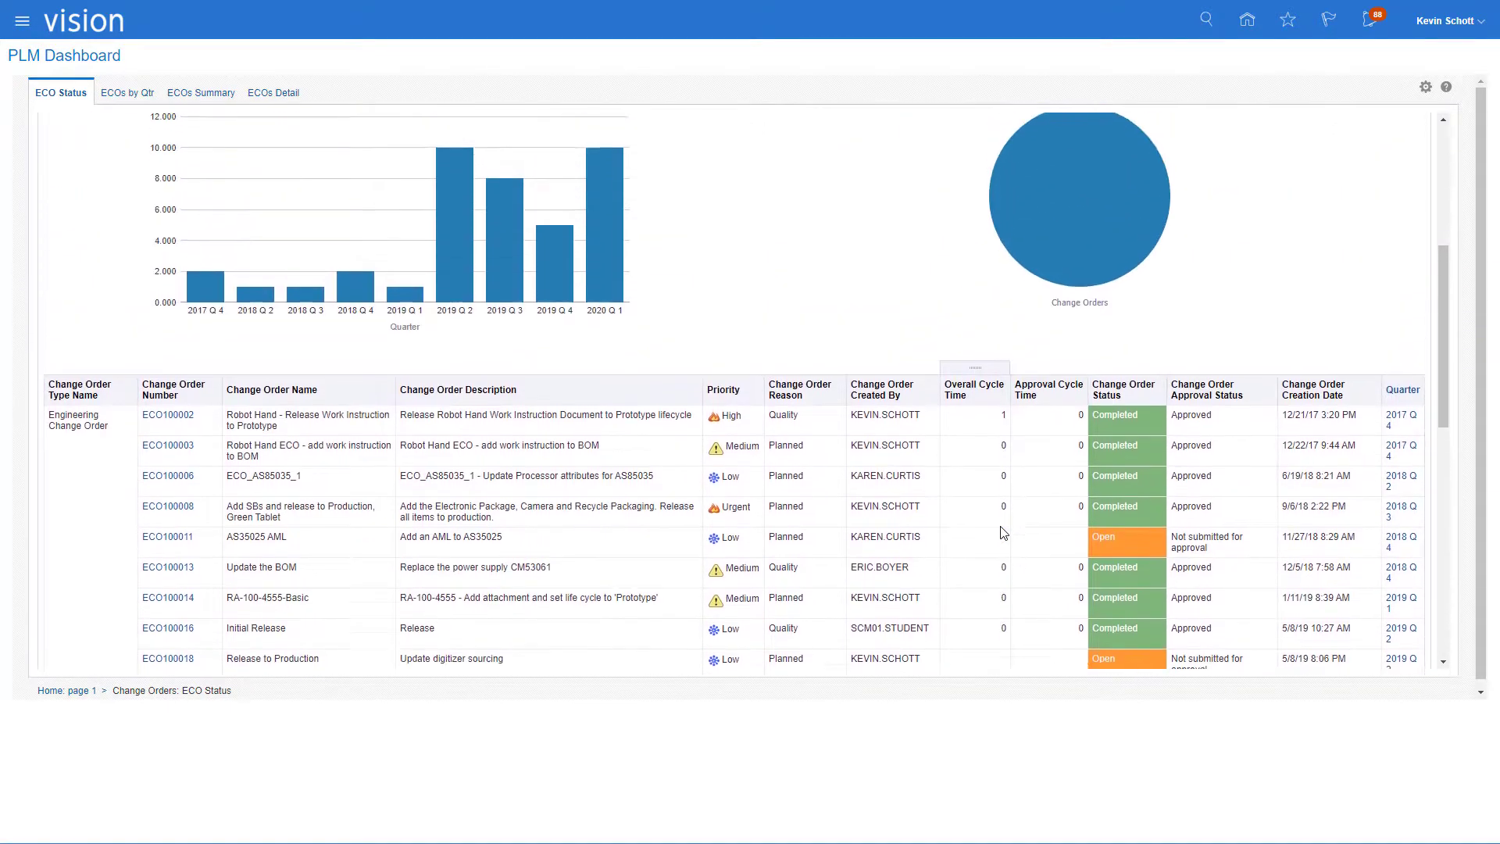
scroll(1000, 530, up, 5)
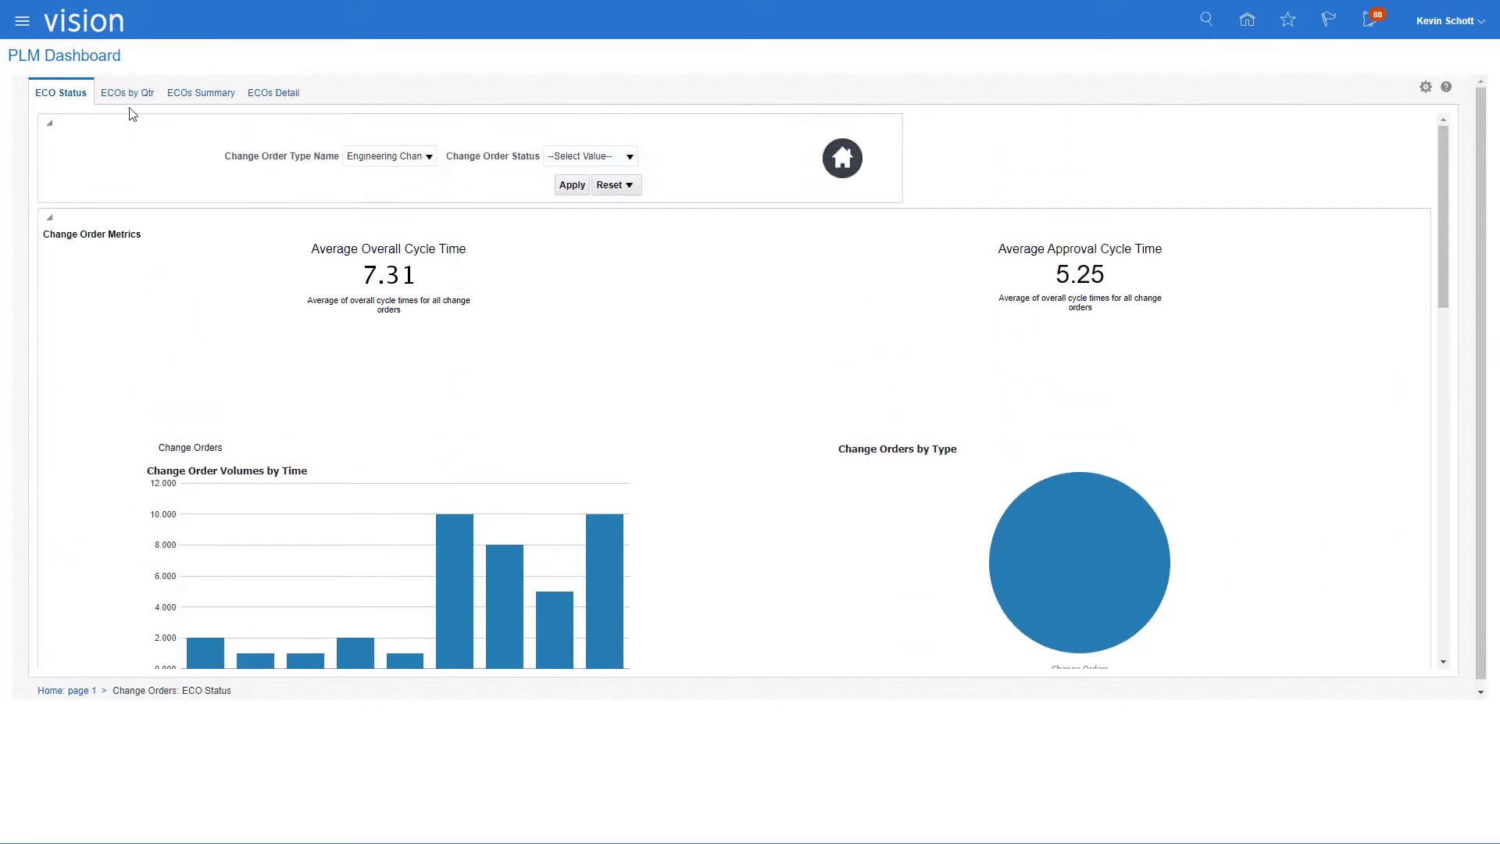
- View the ECOs by Qtr, ECOs Summary and ECOs Detail dashboard pages
click(128, 96)
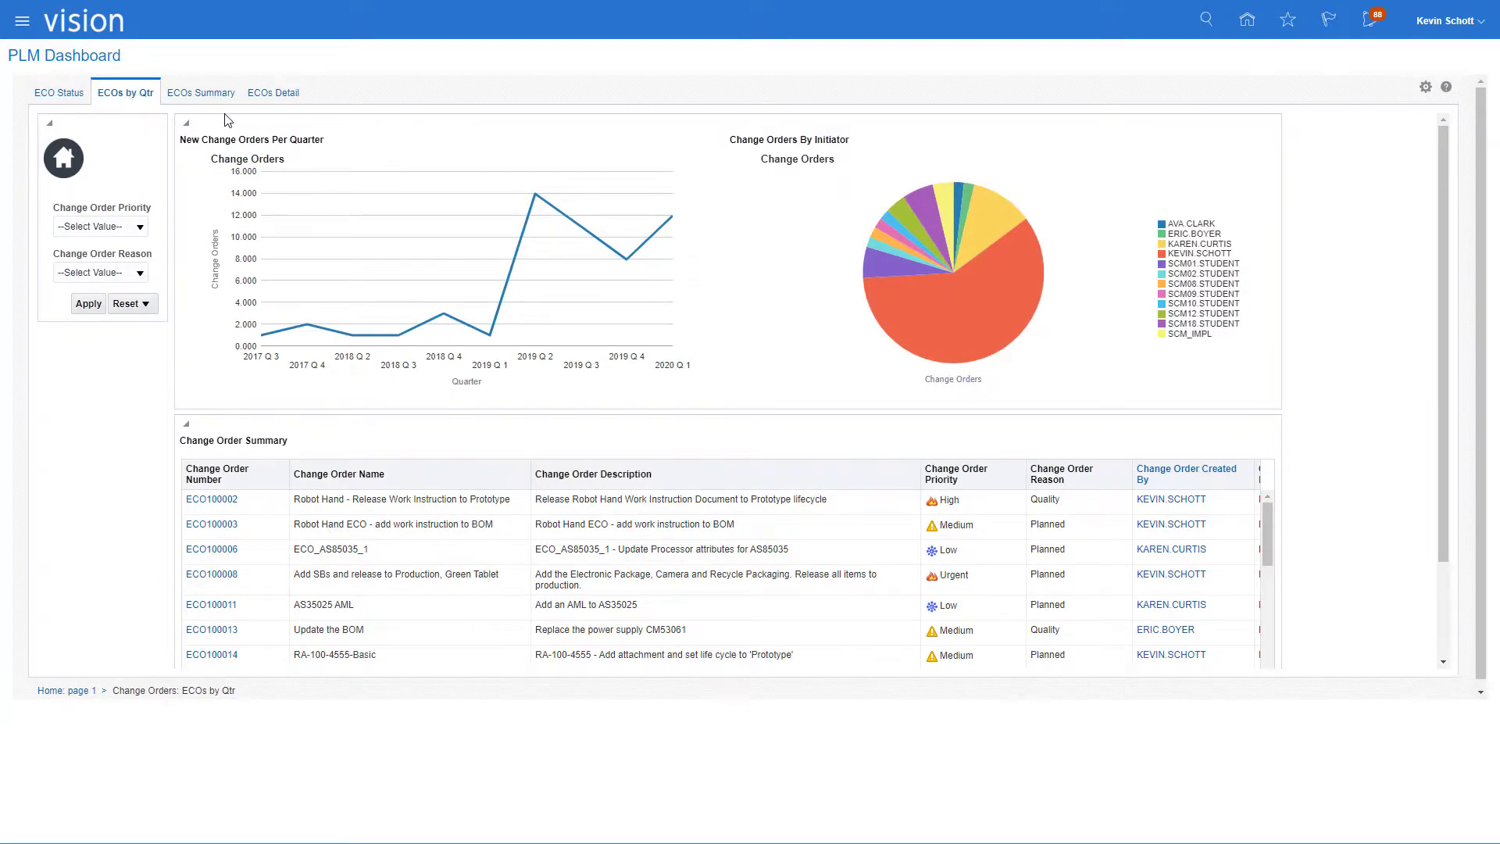
click(201, 93)
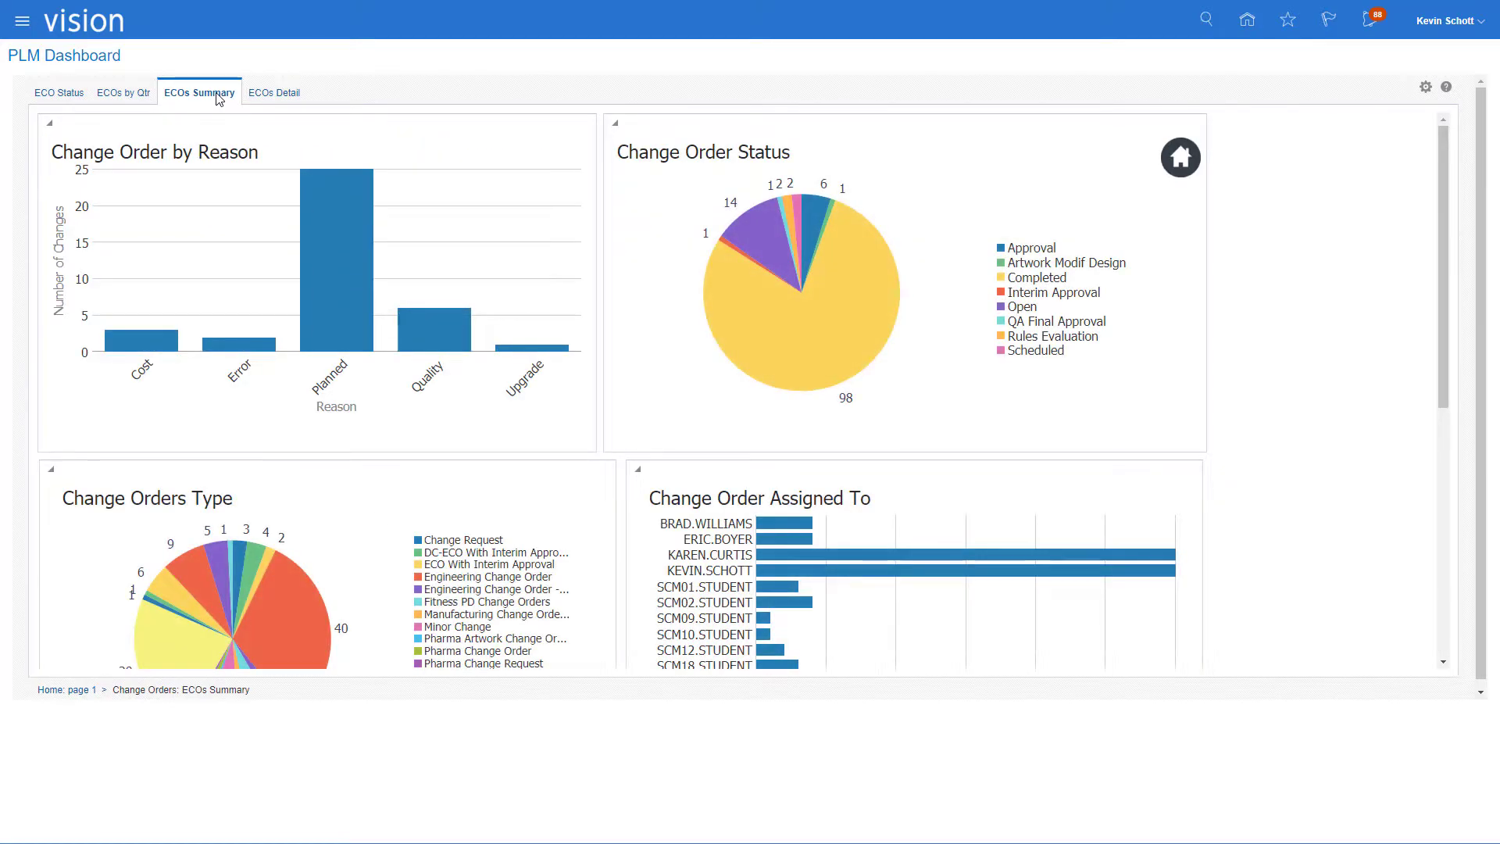
click(276, 100)
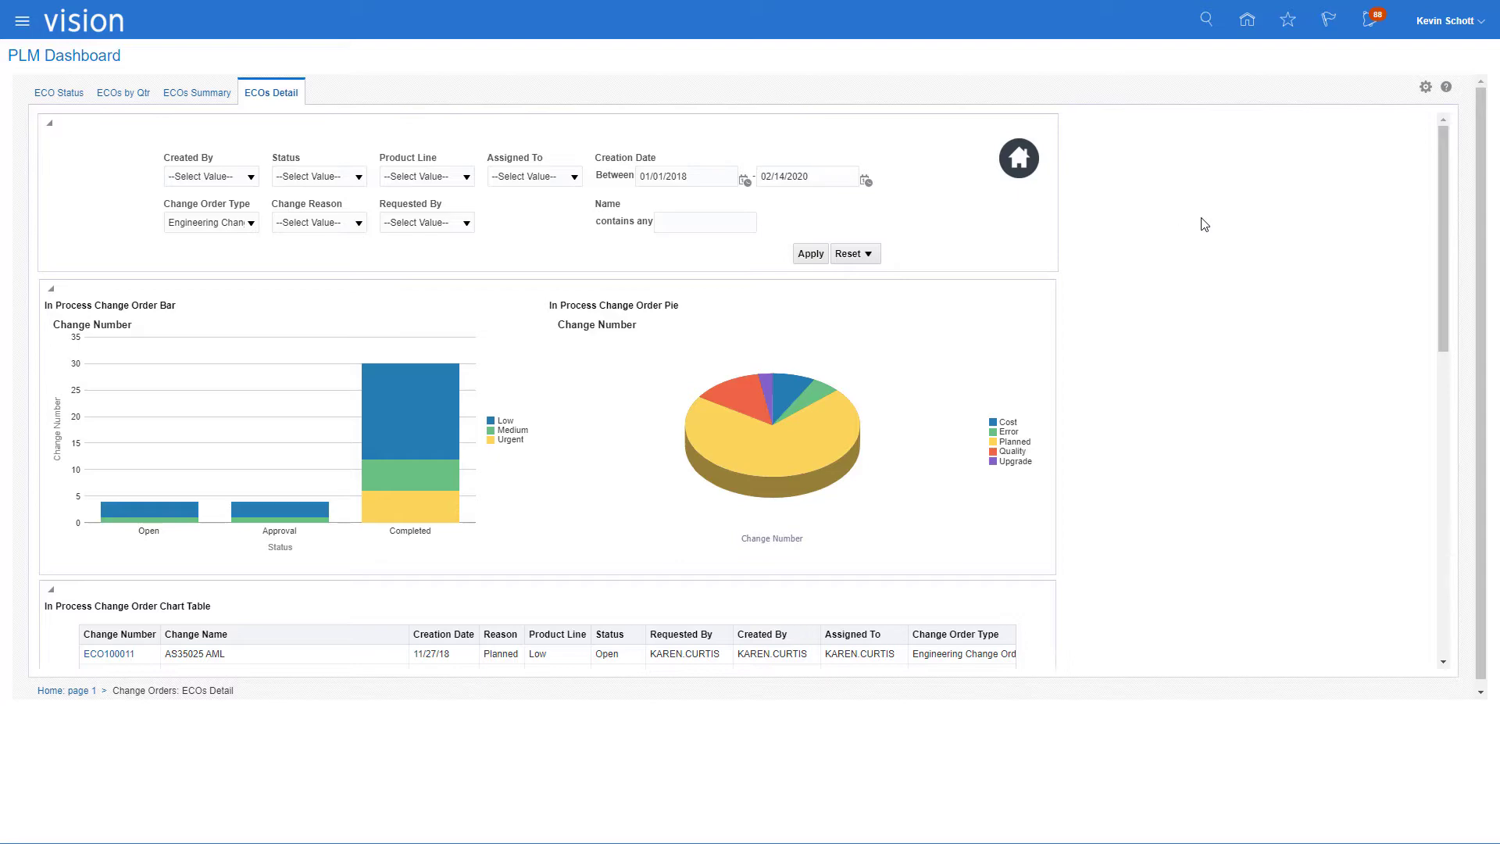
drag(1444, 236, 1383, 214)
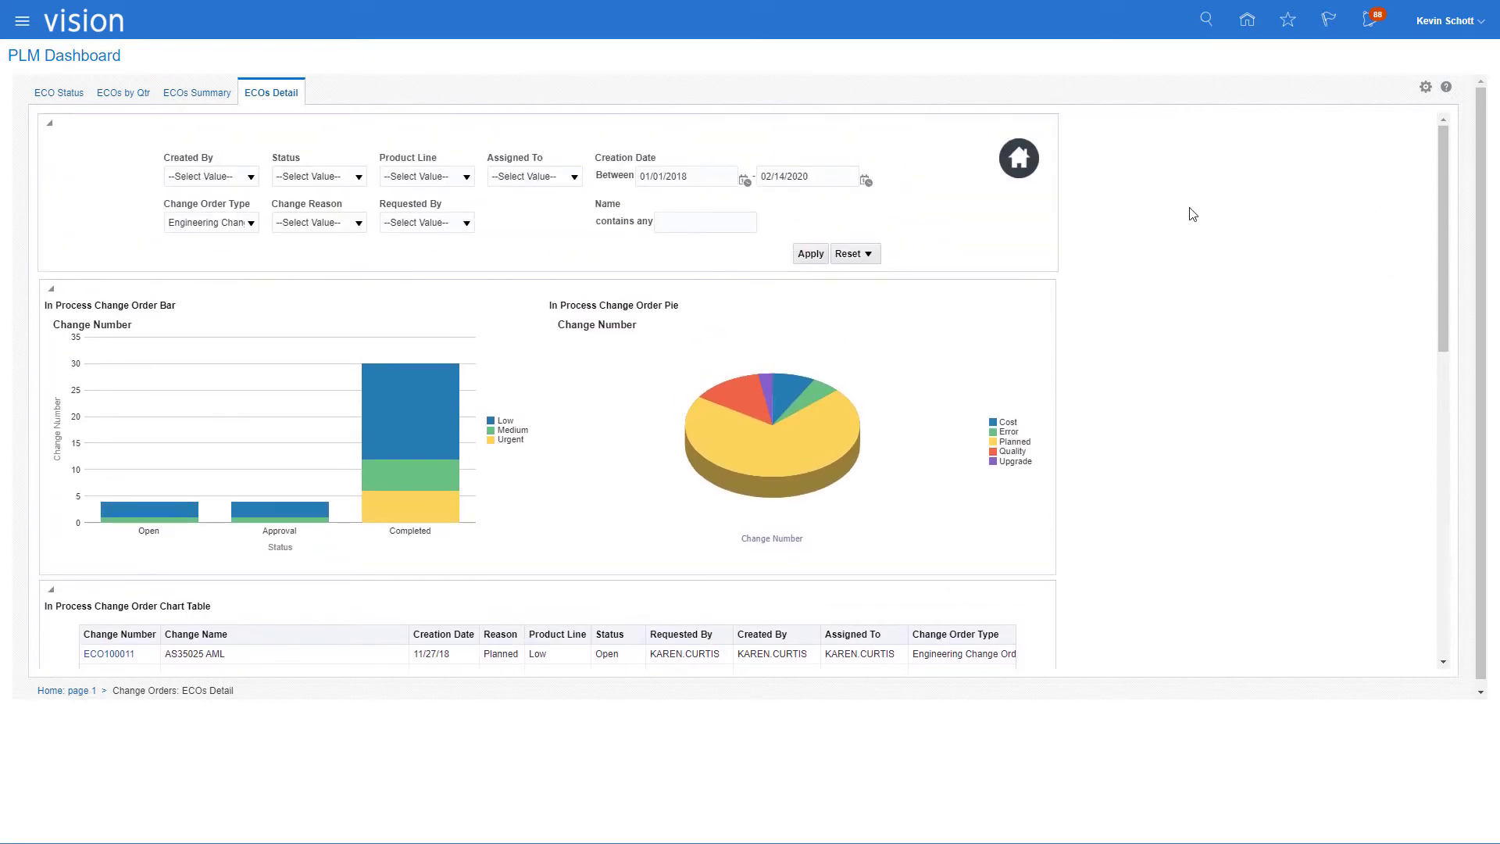